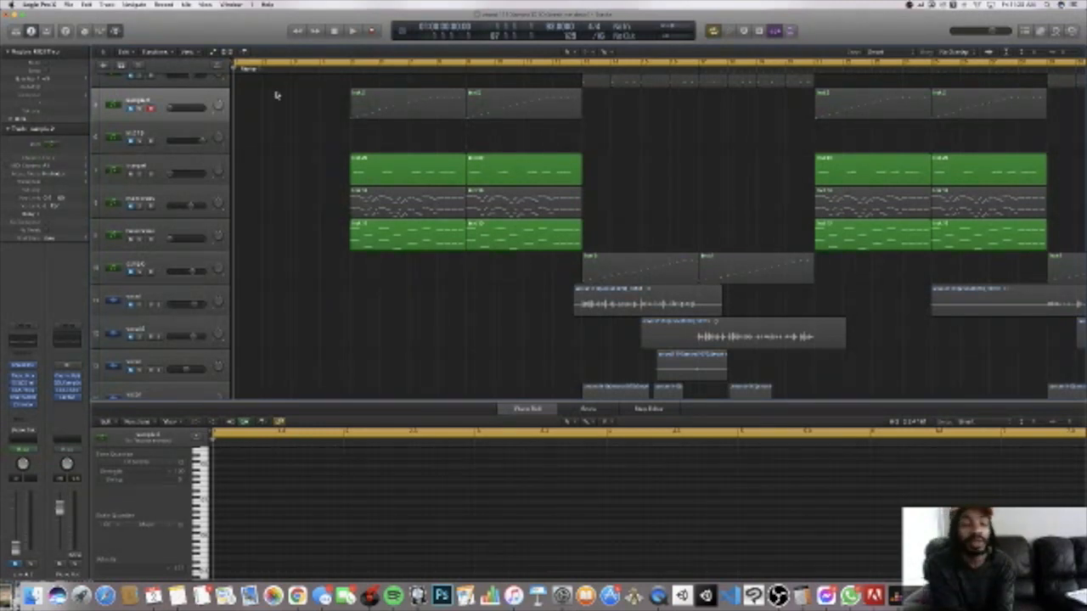
Step: Check the live stream page in Chrome, and switch back to the Logic Pro session
scroll(280, 98, "up", 3)
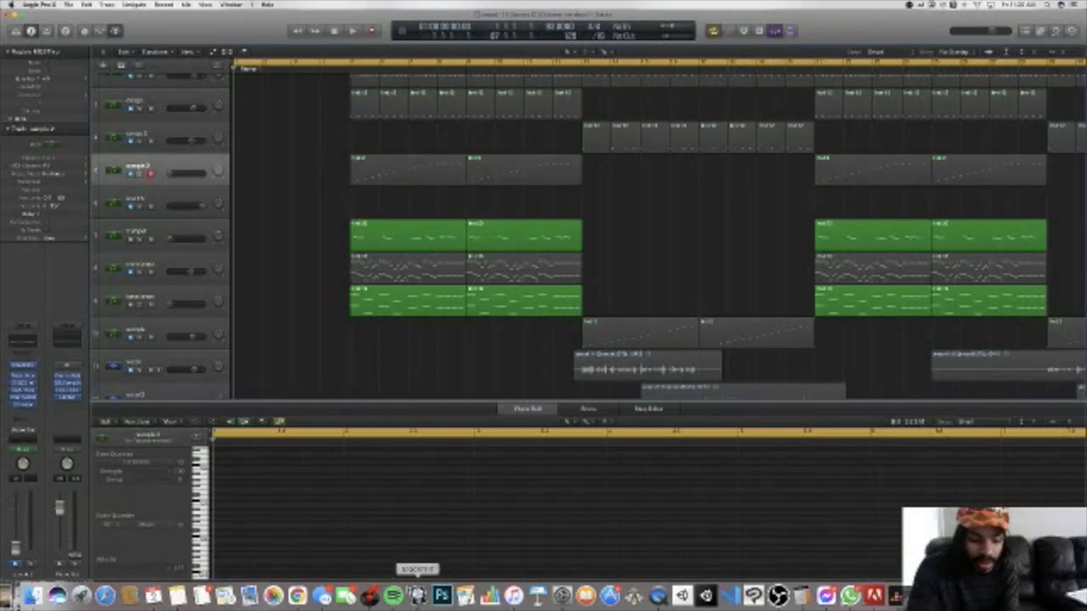
left_click(299, 595)
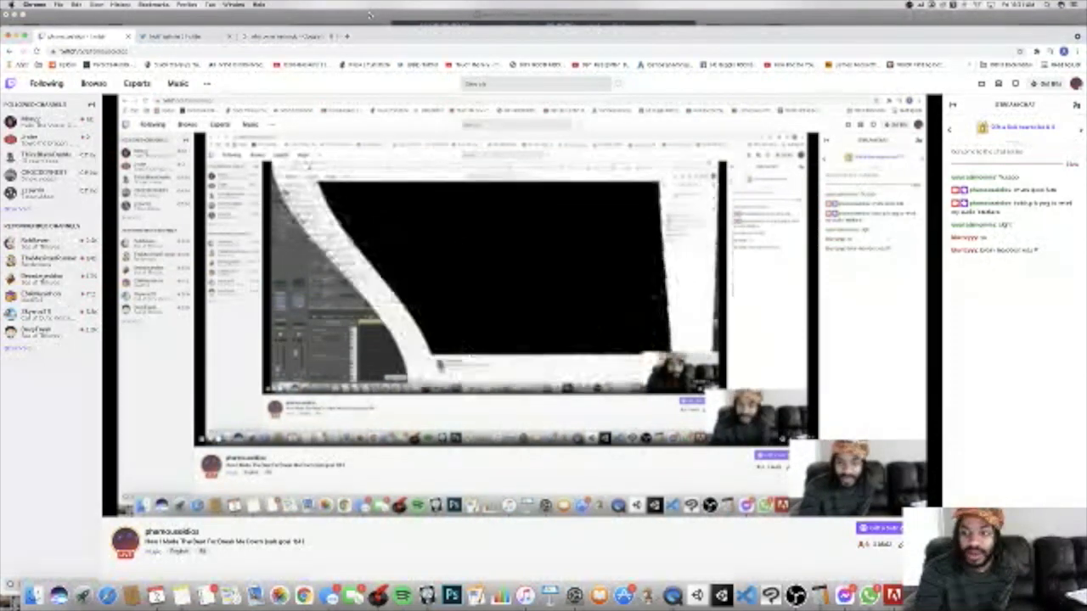
left_click(369, 15)
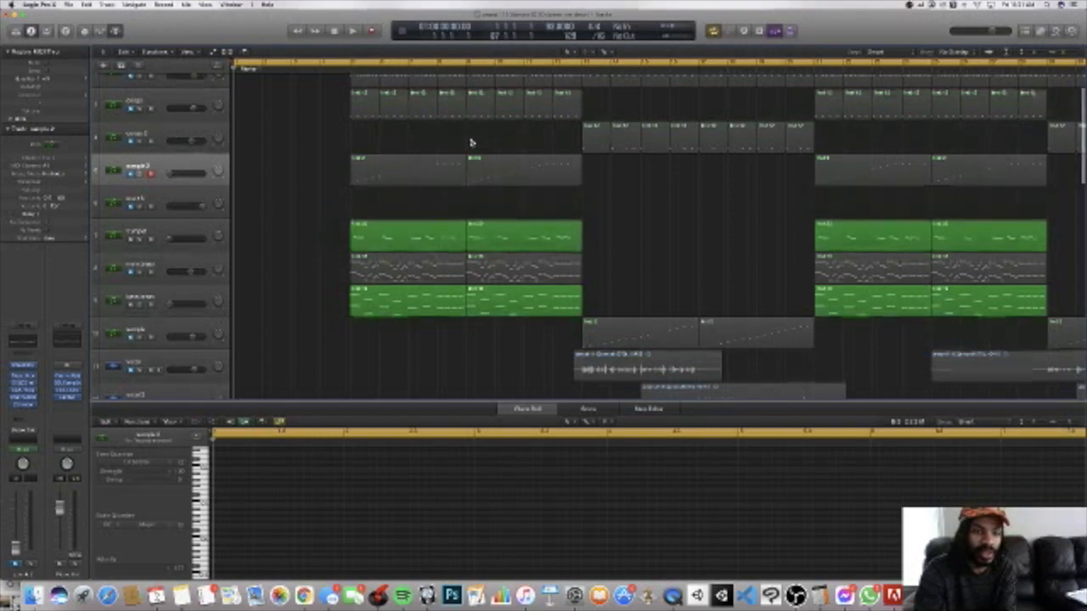
Step: Play the full arrangement from the start of the project to hear the whole beat
scroll(471, 142, "up", 3)
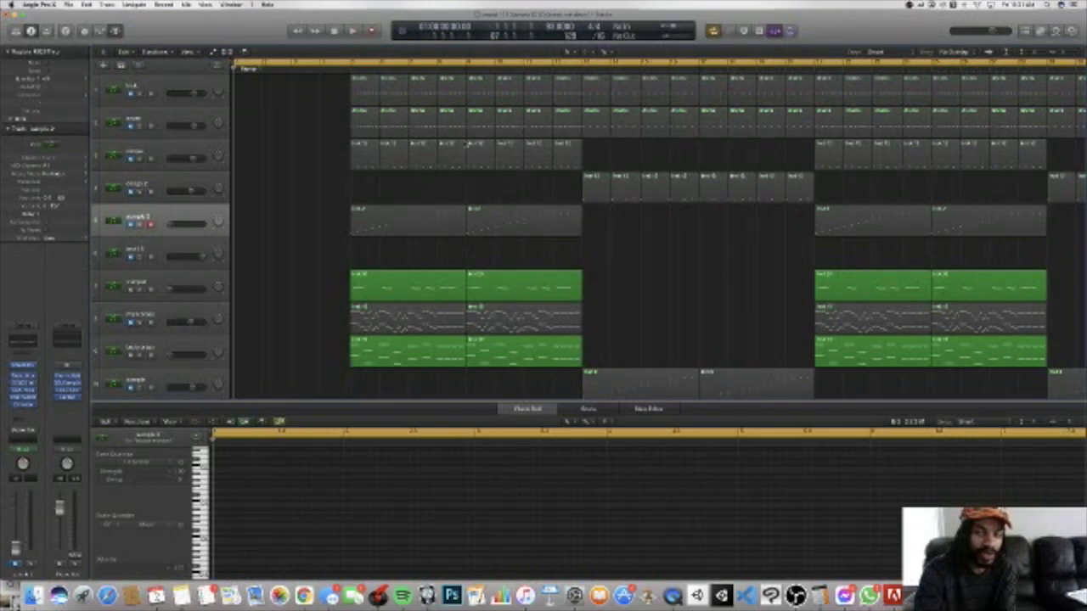
key("space")
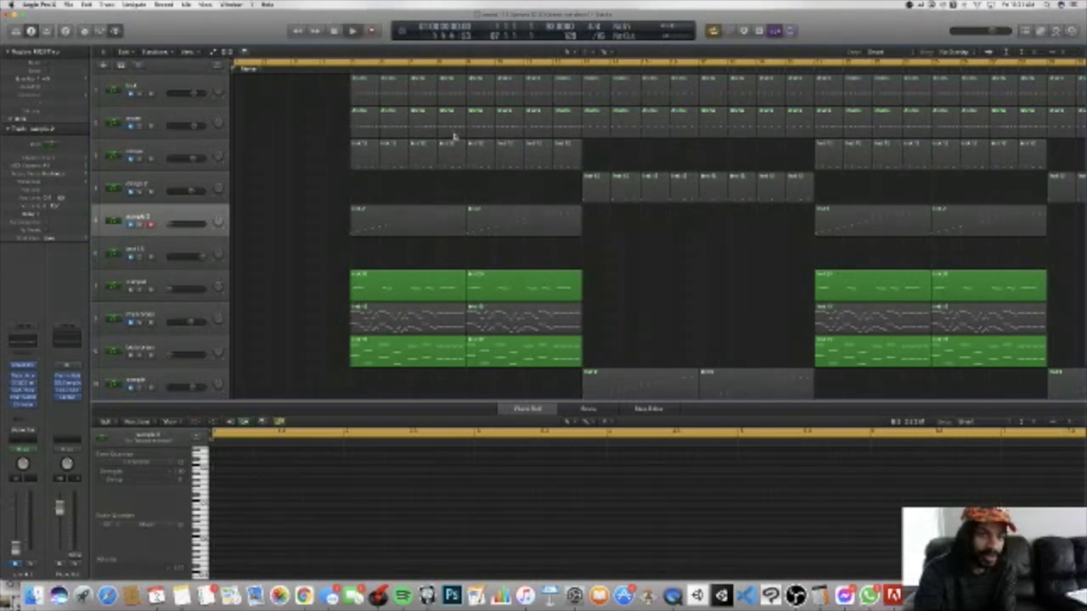
key("space")
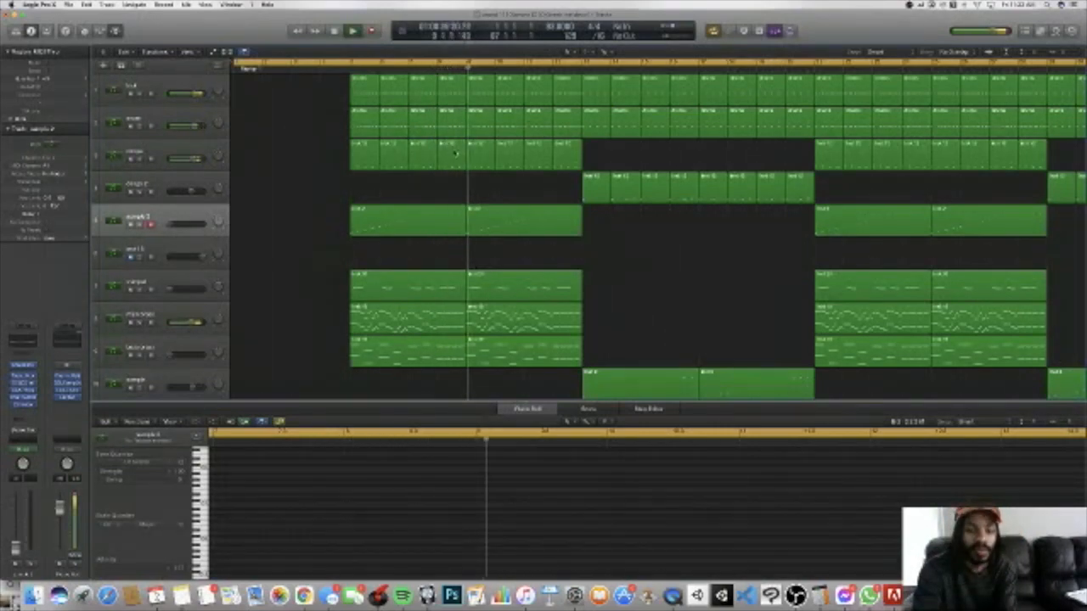
scroll(412, 249, "down", 1)
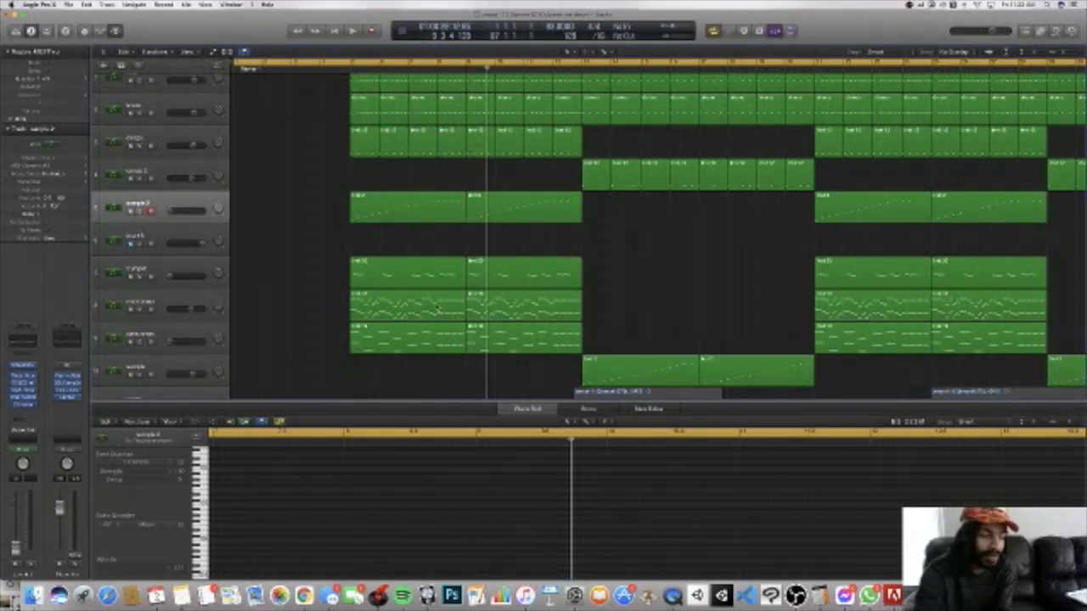
Step: Solo the brass track directly below the trumpet, turn off cycle mode, and play it from just before bar 5
left_click(141, 310)
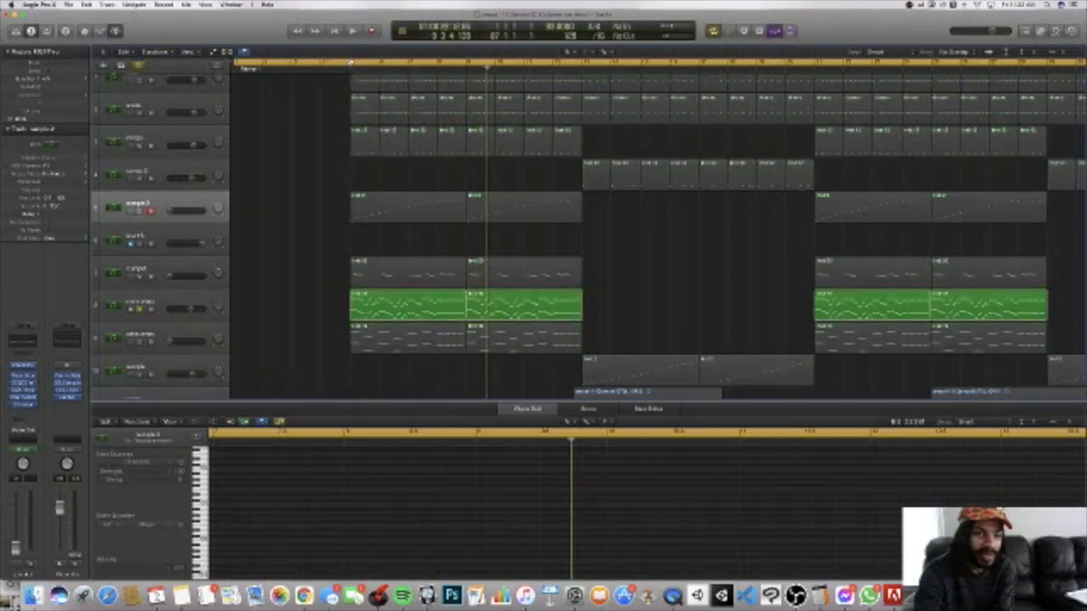
key("c")
key("space")
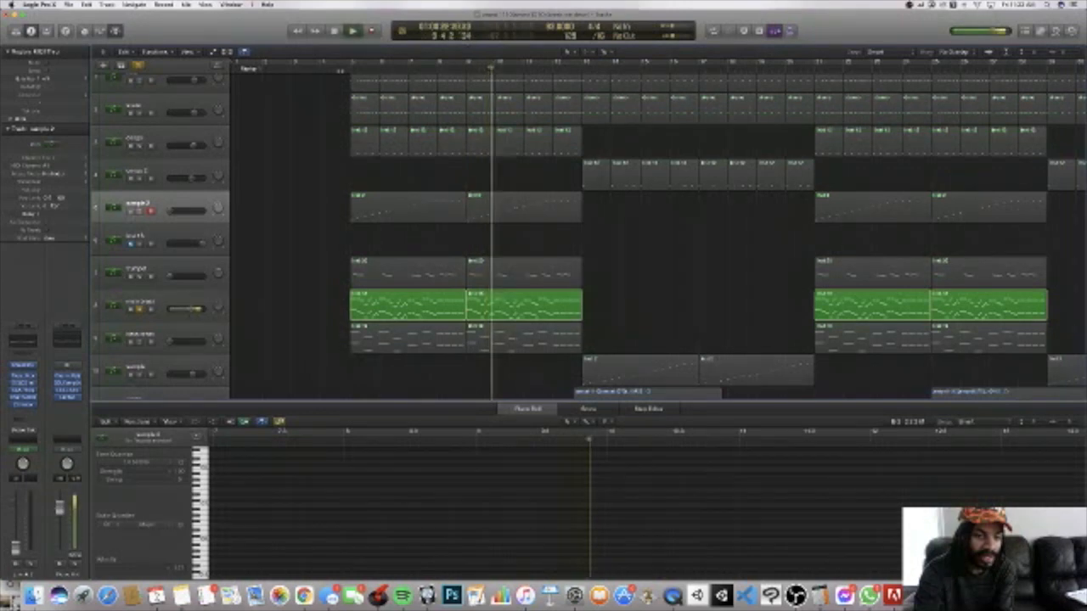
left_click(340, 66)
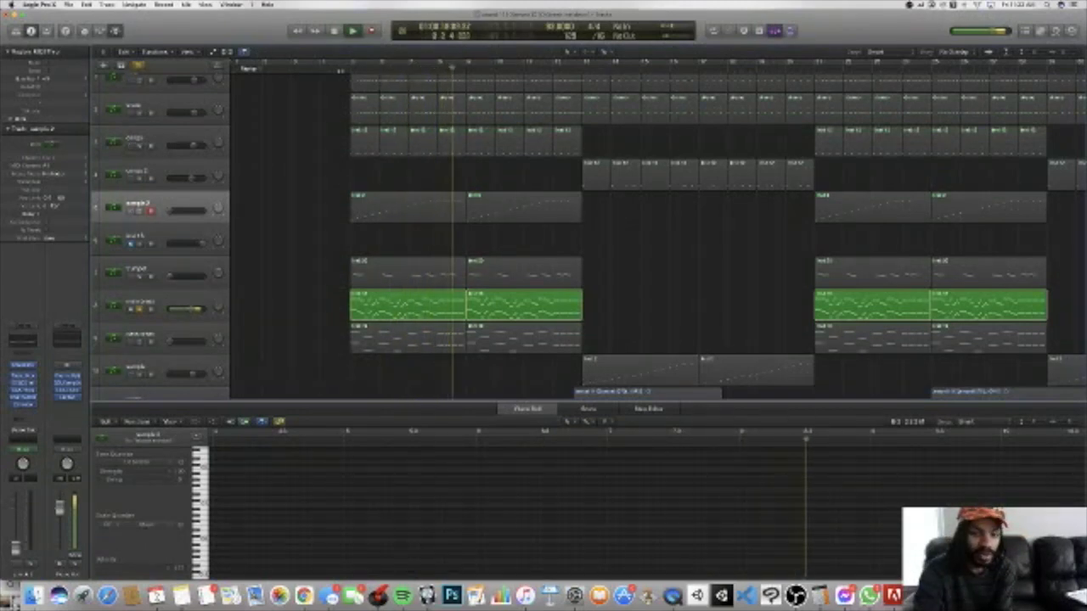
key("space")
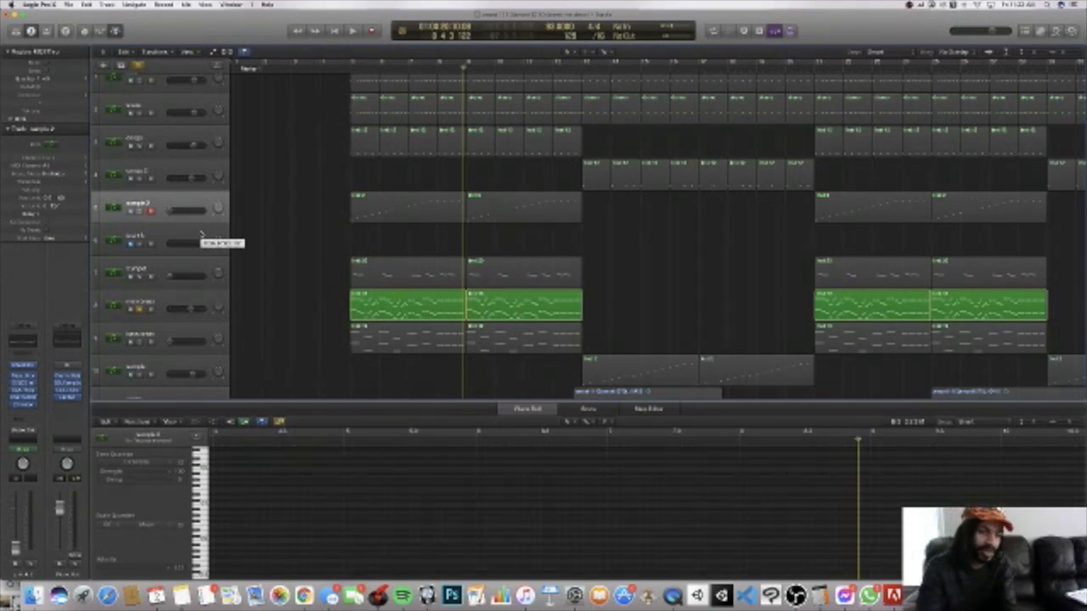
Step: Solo the sample 2 track instead of the brass, raise its volume, and play it from just before bar 5
scroll(203, 235, "right", 2)
left_click(140, 213)
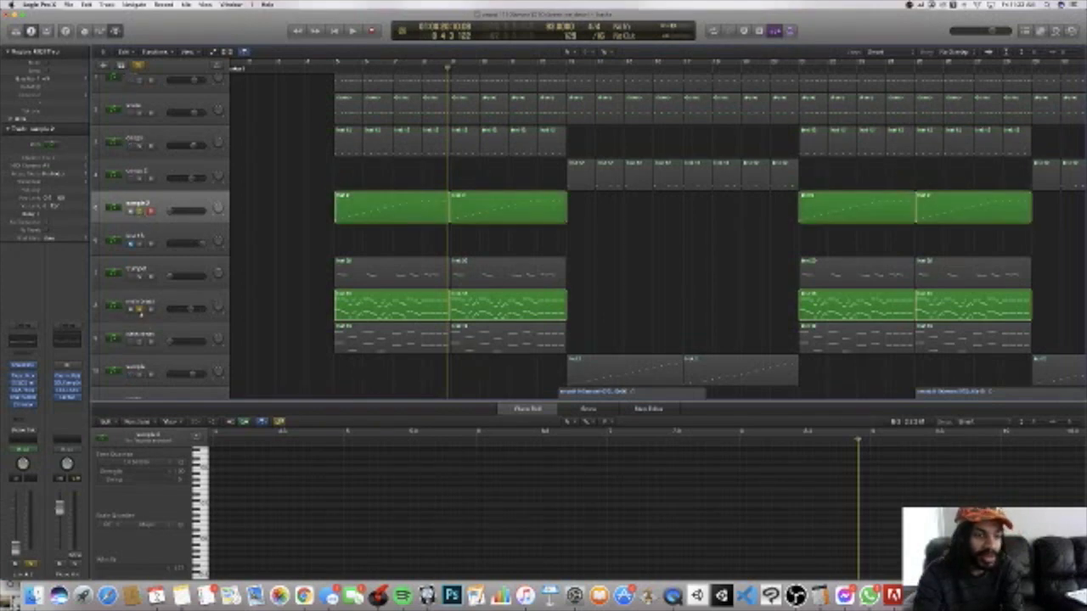
left_click(140, 312)
left_click_drag(174, 213, 192, 213)
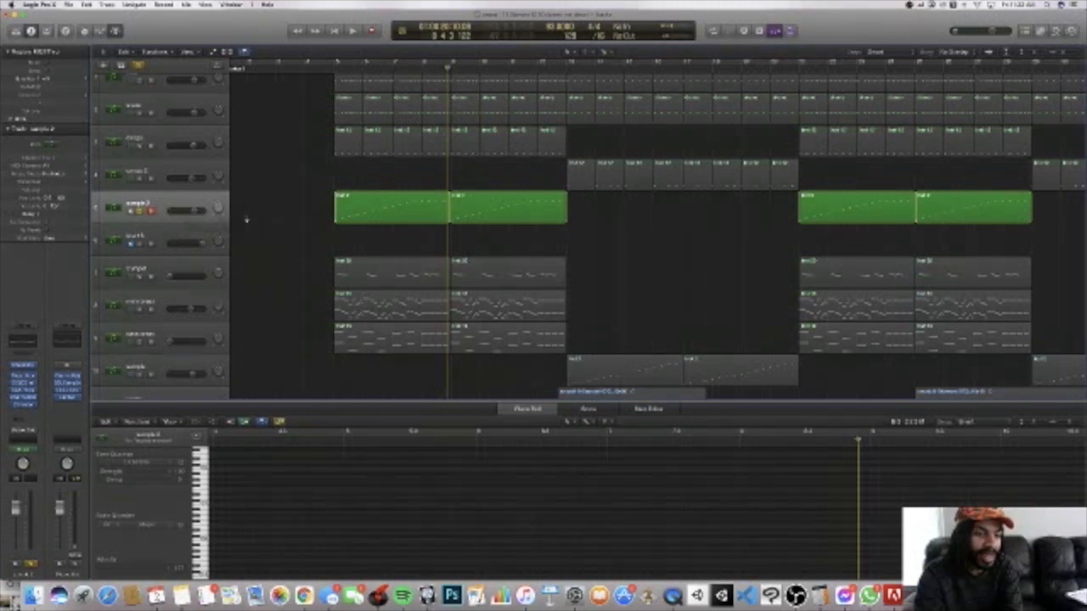
scroll(312, 111, "left", 2)
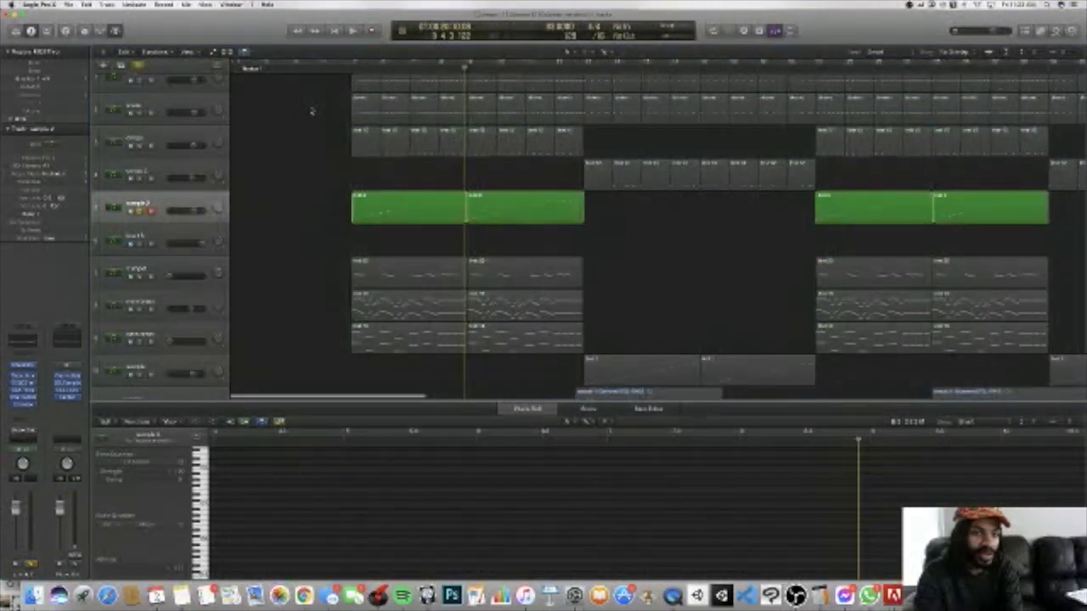
key("space")
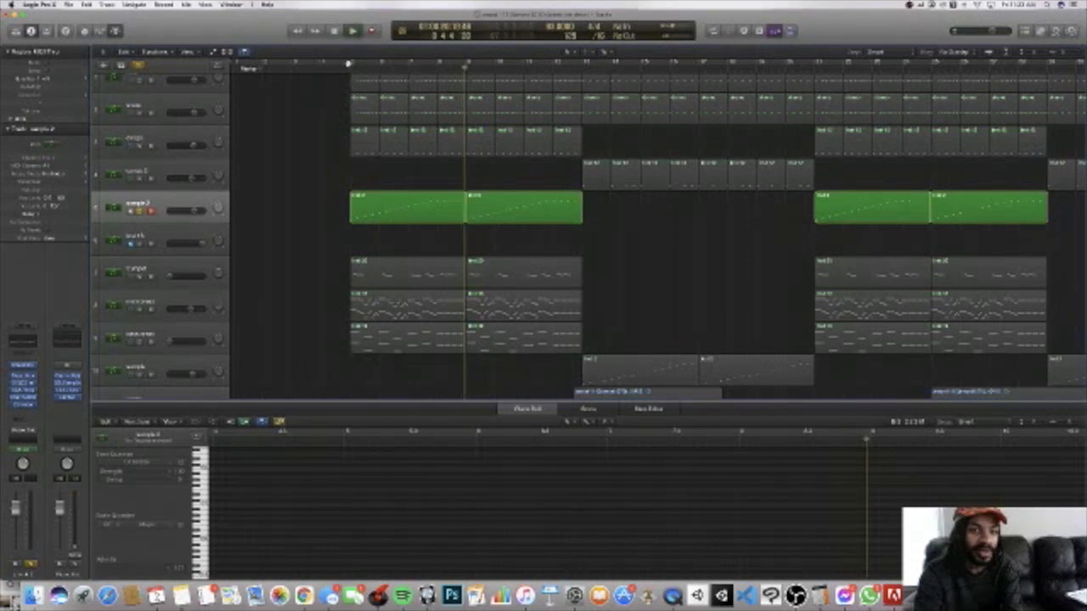
left_click(338, 69)
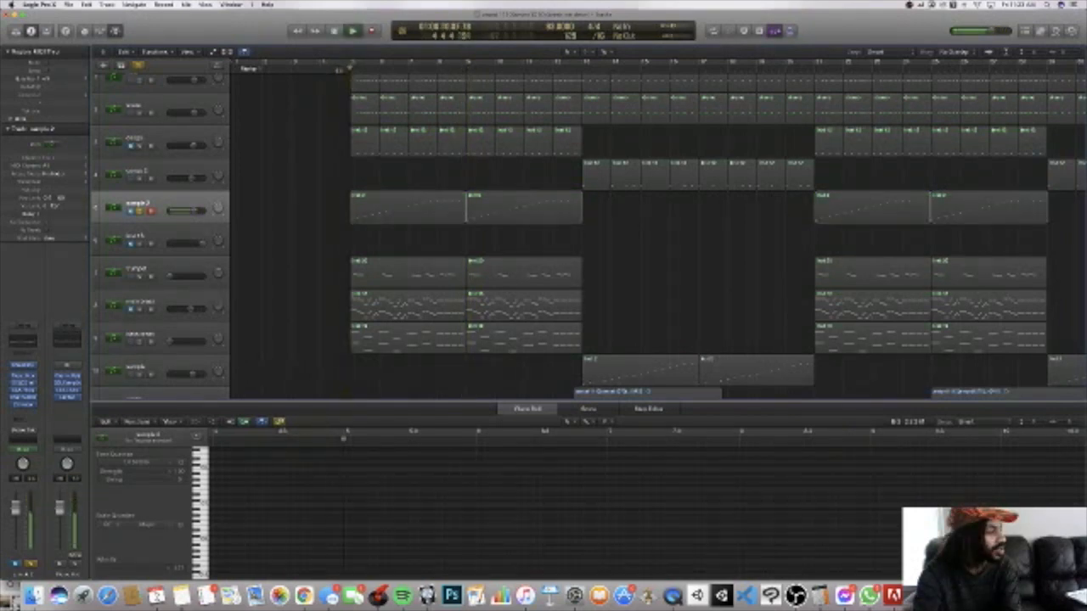
key("m")
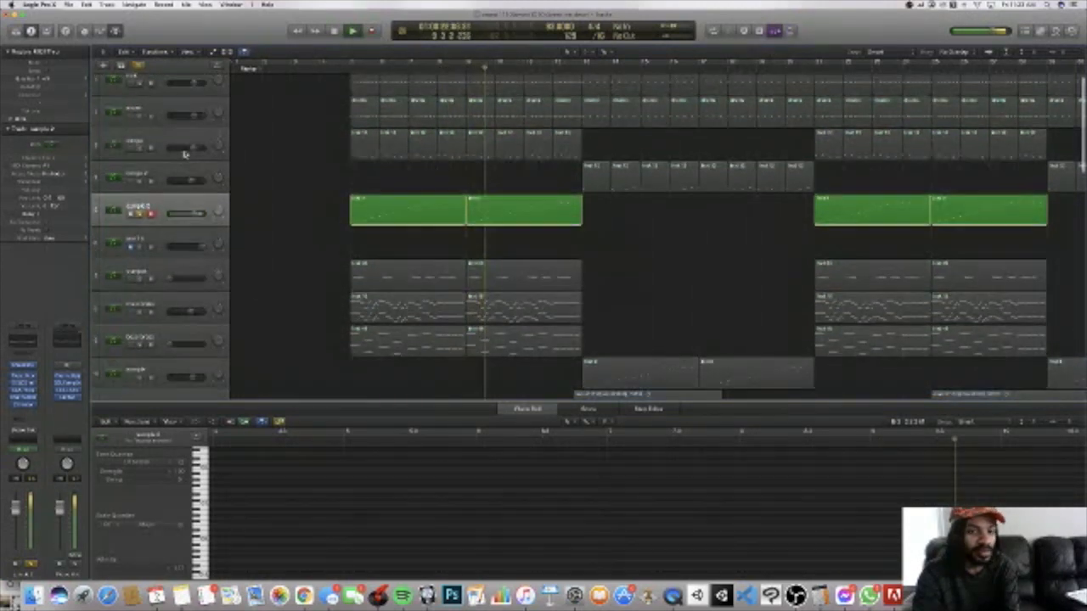
Step: Audition track 3 soloed together with sample 2 during playback, and clear both solos
left_click(141, 147)
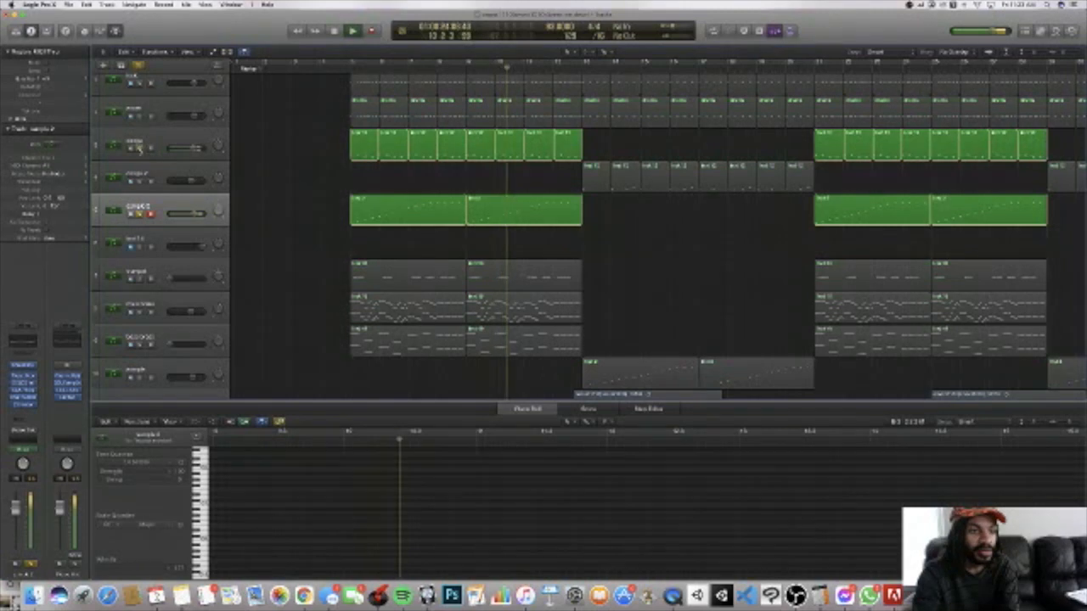
left_click(141, 149)
left_click(141, 213)
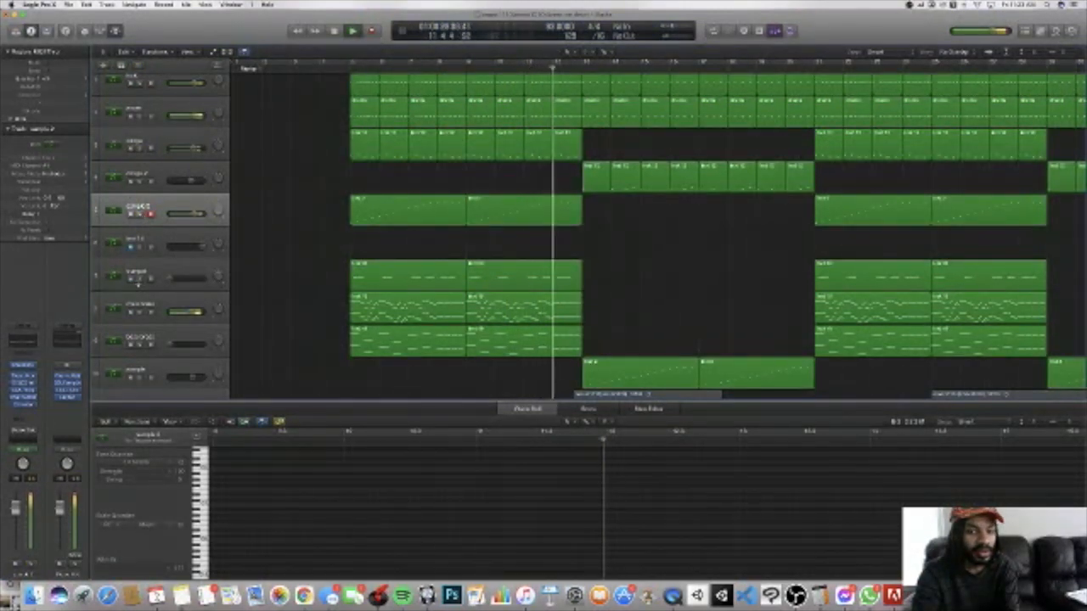
Step: Lower the volume of the brass track below the trumpet to minimum, audition sample 2 soloed, and stop playback
left_click(131, 312)
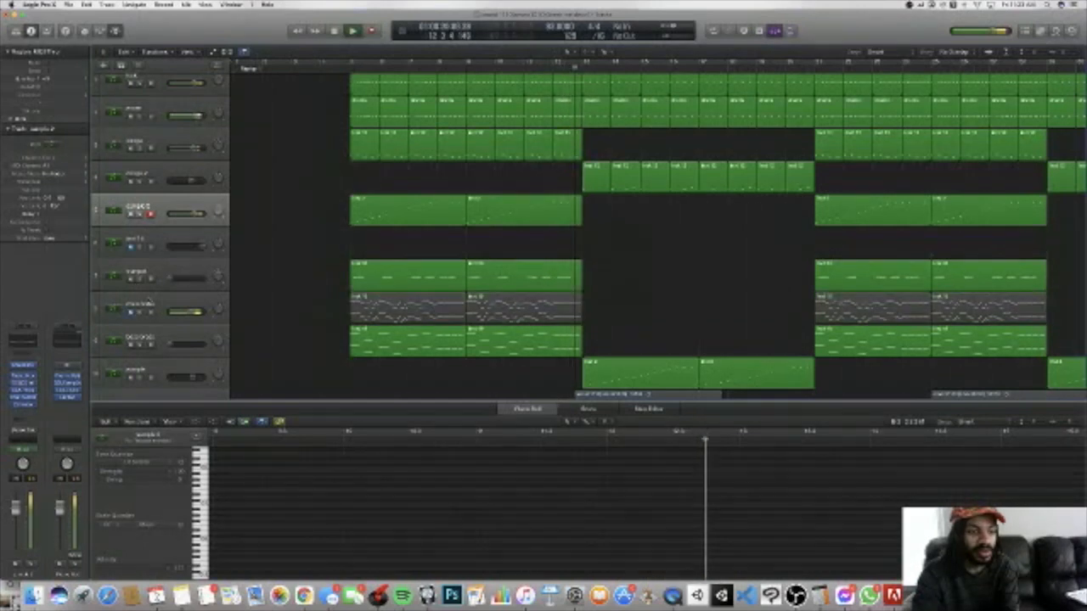
left_click(131, 214)
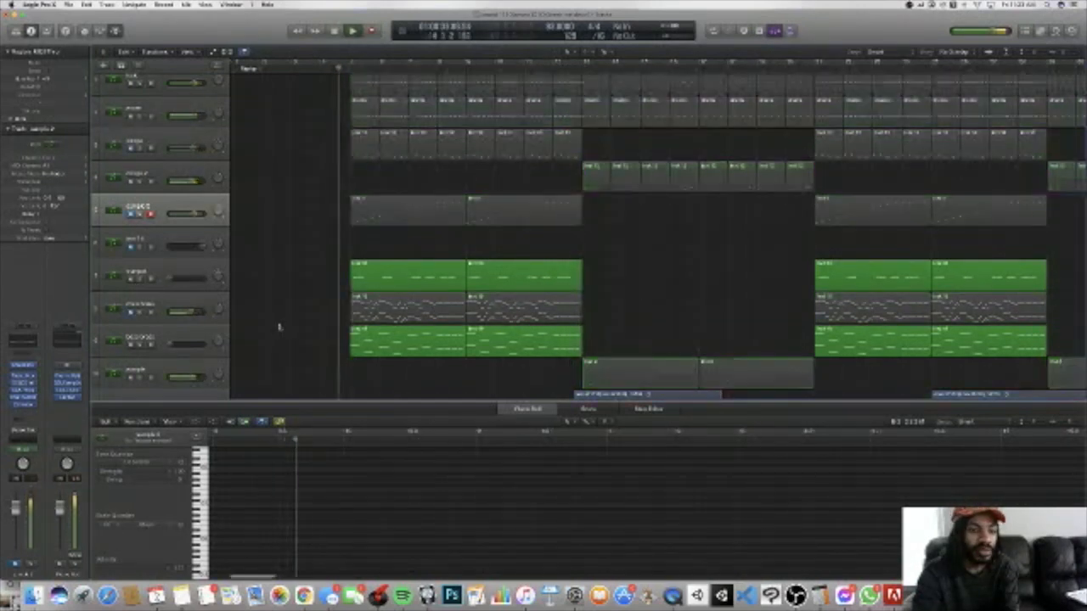
left_click_drag(194, 312, 185, 313)
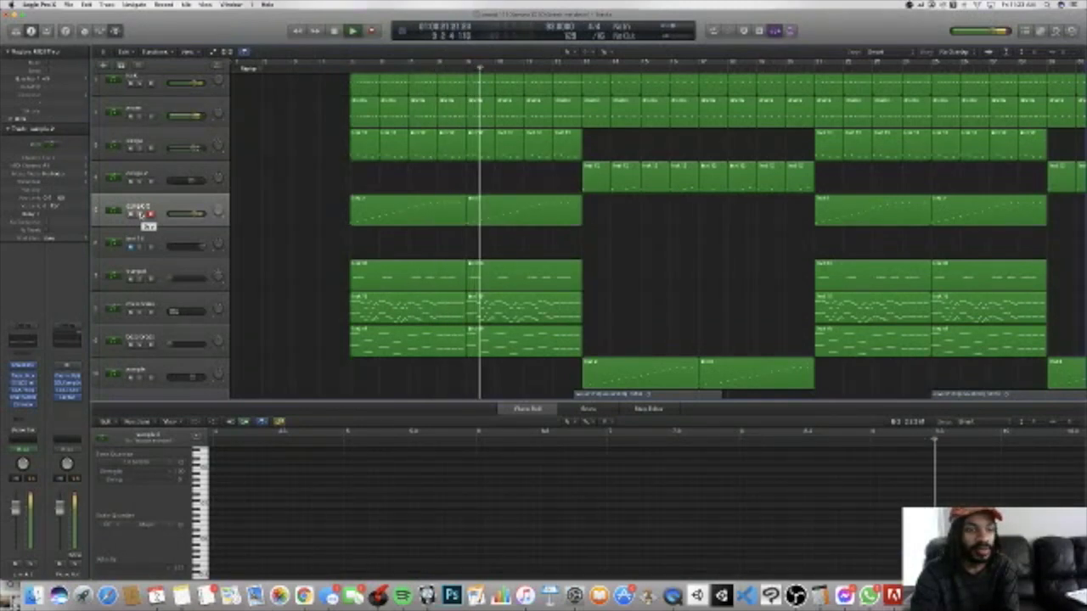
left_click(141, 214)
key("space")
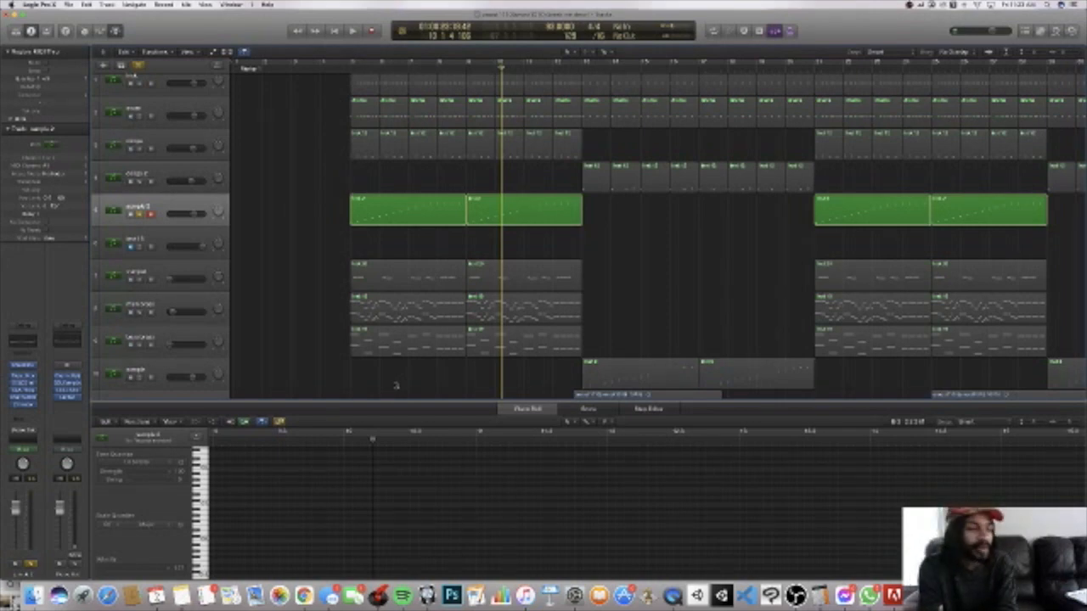
Step: Lower sample 2's volume to minimum, raise the brass track below the trumpet back up, and unsolo sample 2
left_click_drag(196, 215, 175, 215)
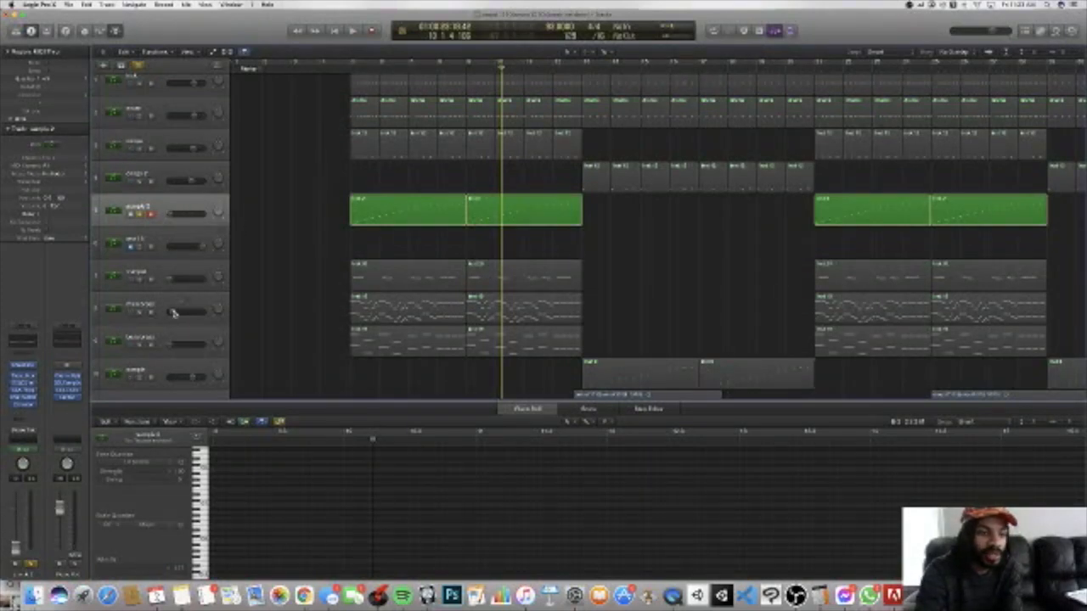
left_click_drag(174, 313, 188, 313)
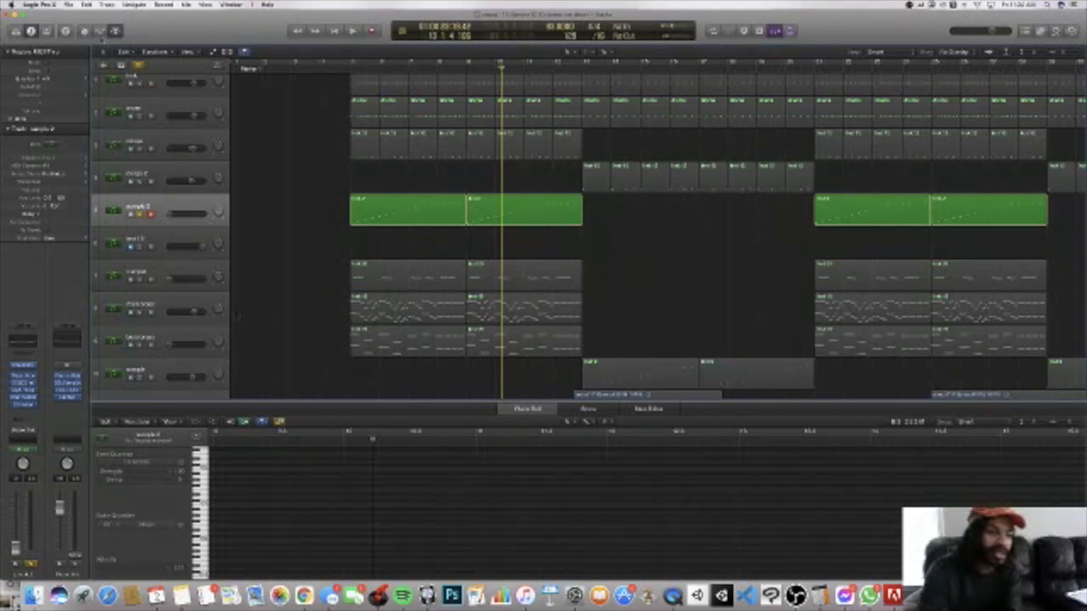
left_click(140, 215)
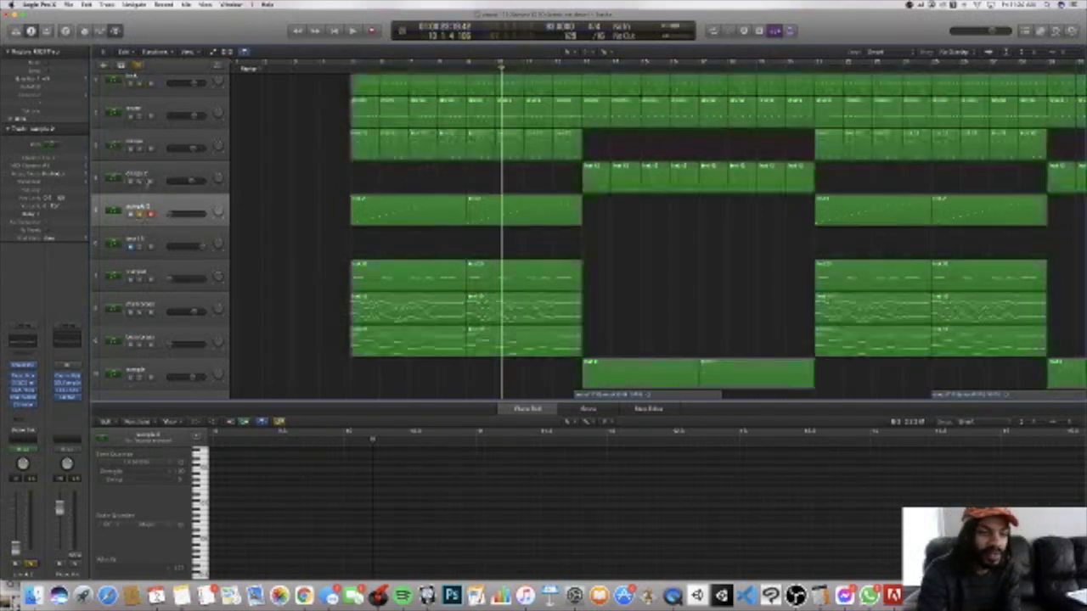
Step: Play the full mix from around bar 5, briefly soloing the brass track below the trumpet, and stop playback
key("space")
left_click(349, 68)
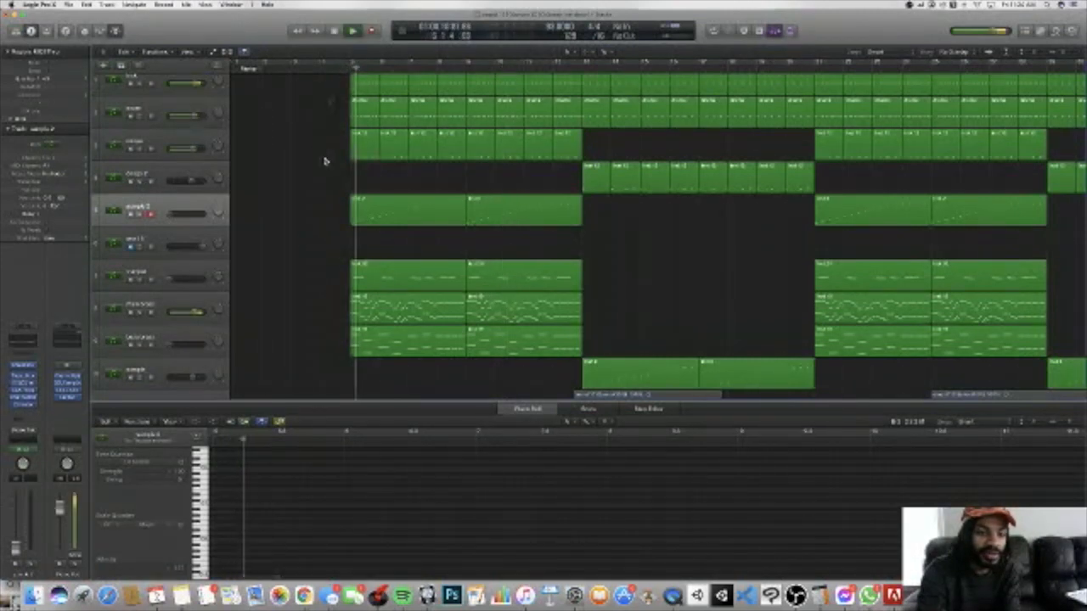
left_click(348, 67)
left_click(339, 68)
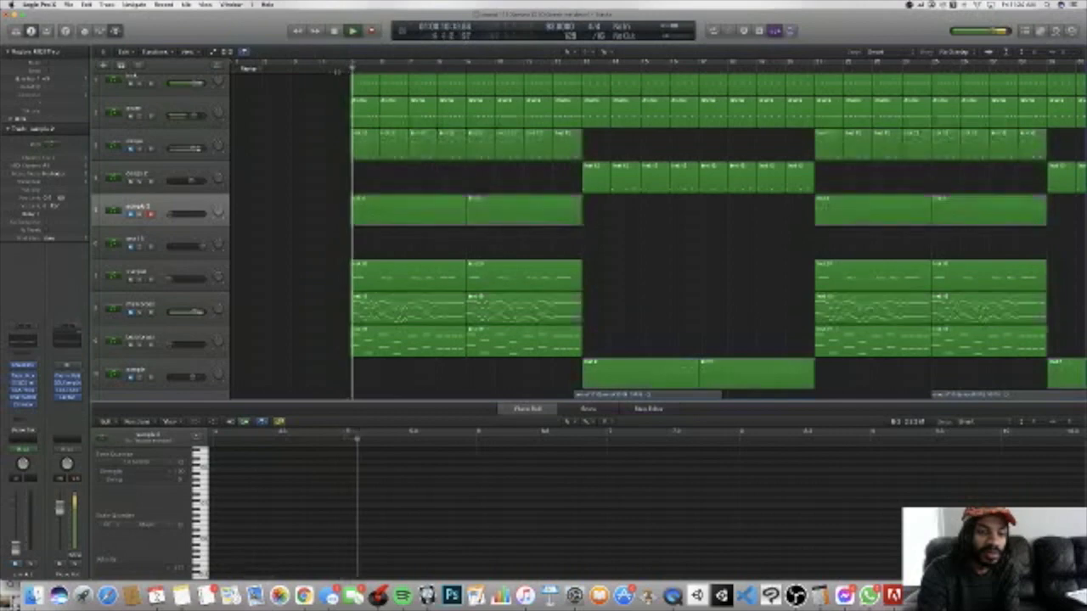
left_click(142, 313)
left_click(143, 313)
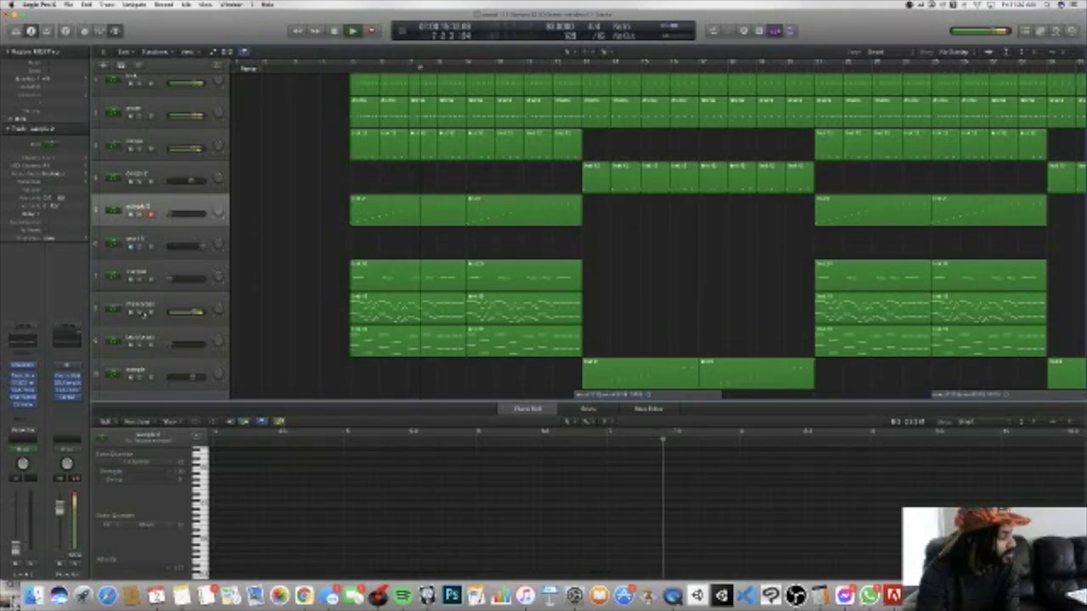
key("space")
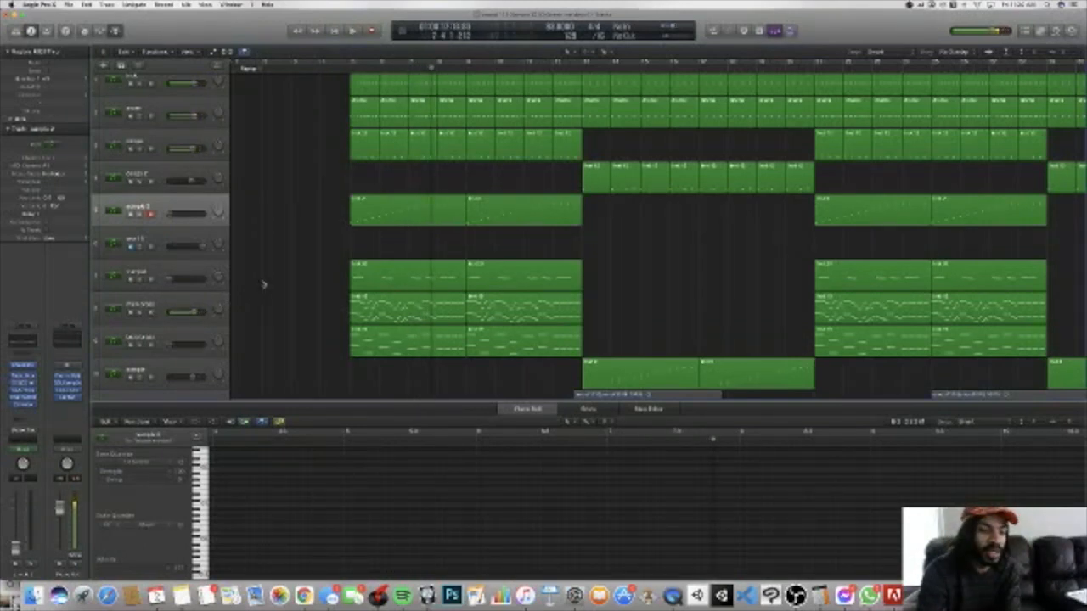
Step: Solo the brass track below the trumpet together with tracks 1 and 2, and play from just before bar 5
left_click(140, 313)
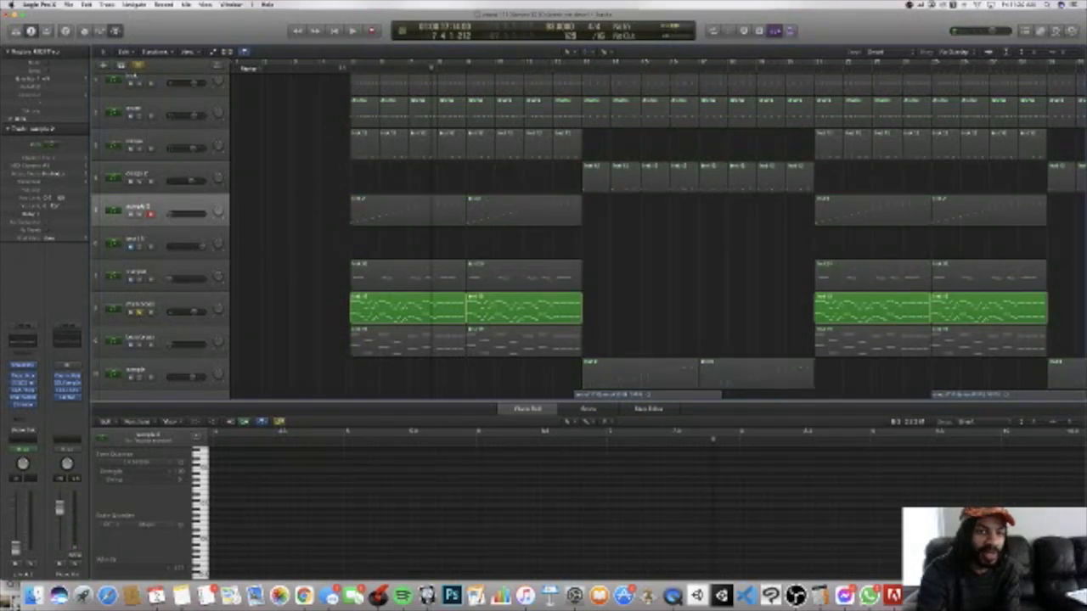
left_click(342, 67)
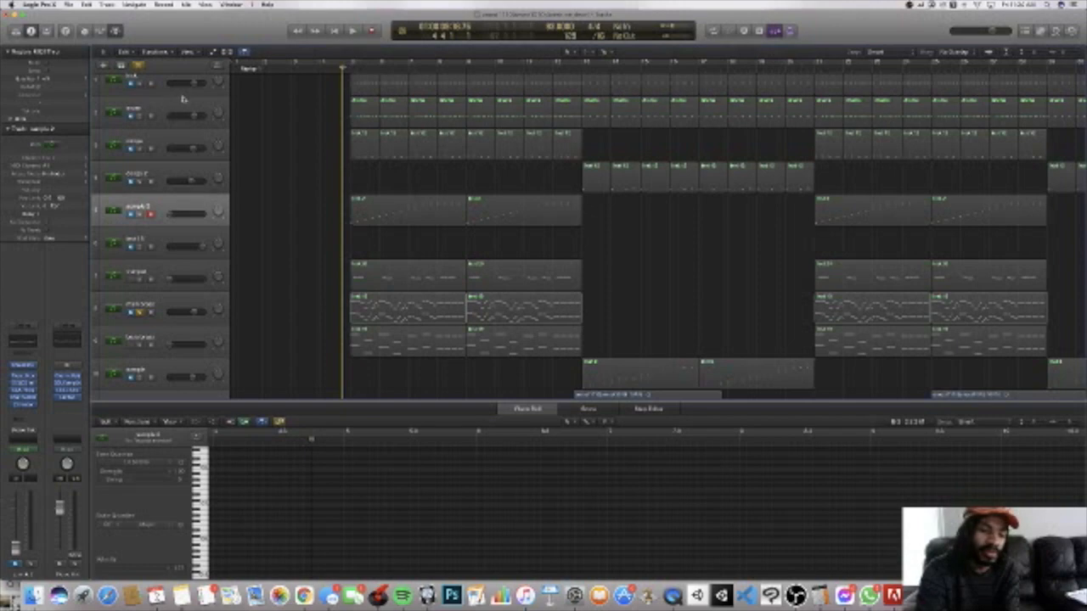
scroll(184, 114, "up", 1)
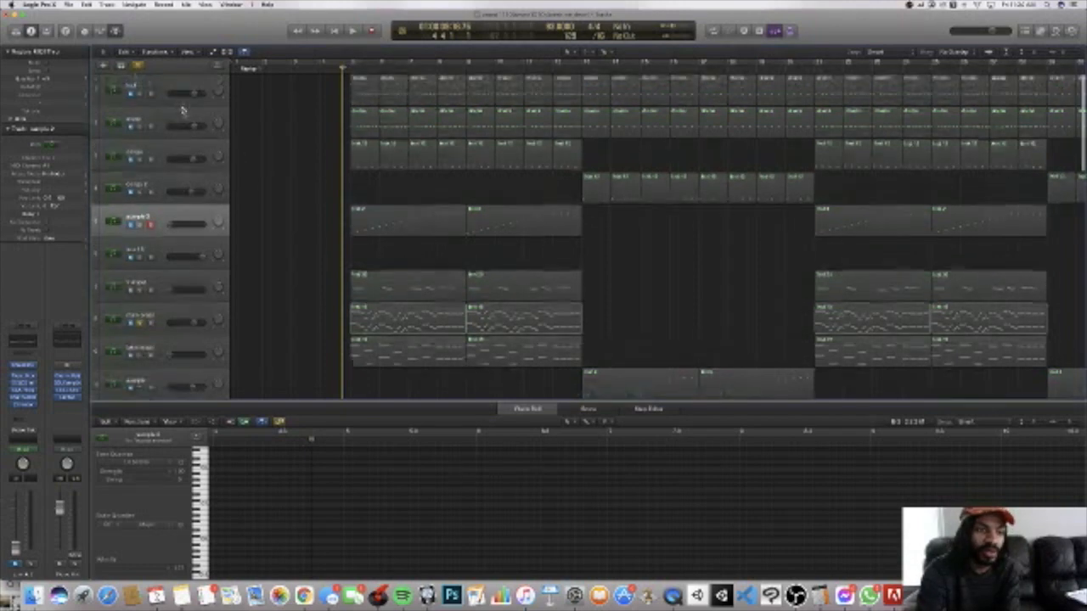
left_click(140, 95)
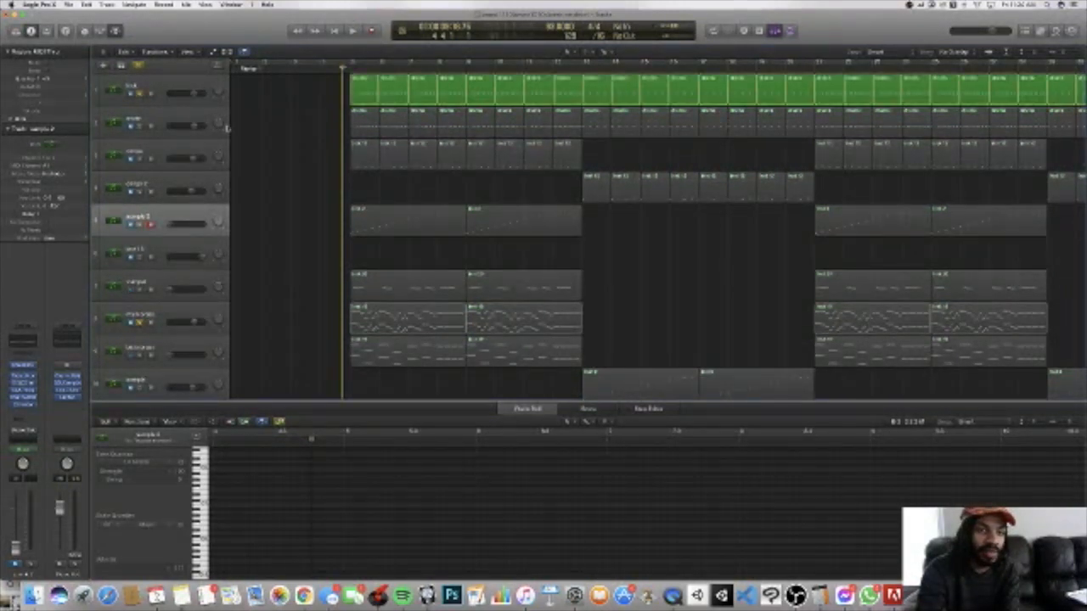
left_click(141, 126)
key("space")
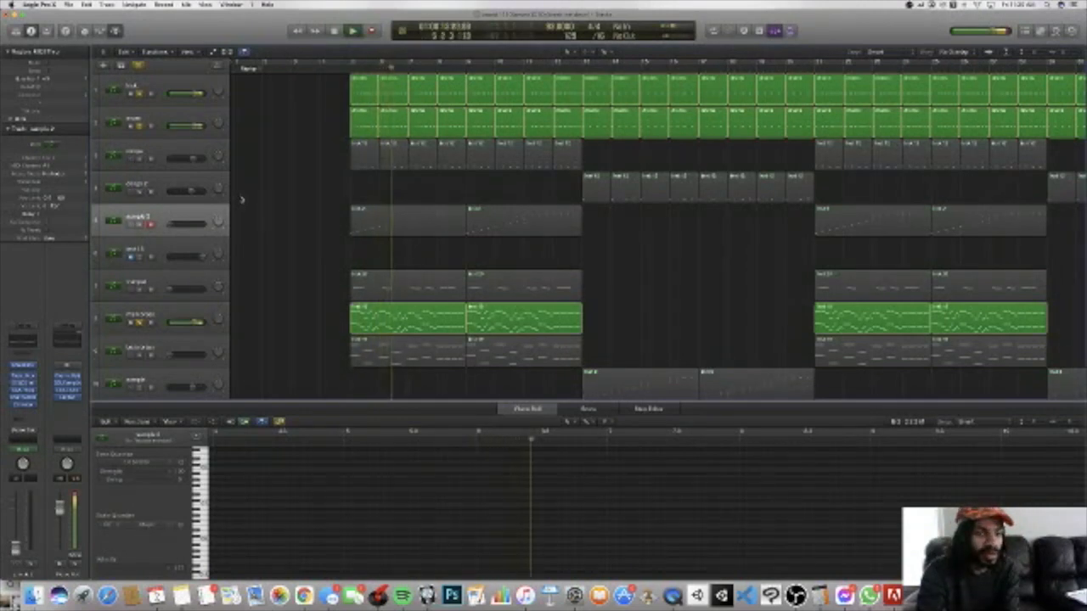
scroll(246, 198, "right", 1)
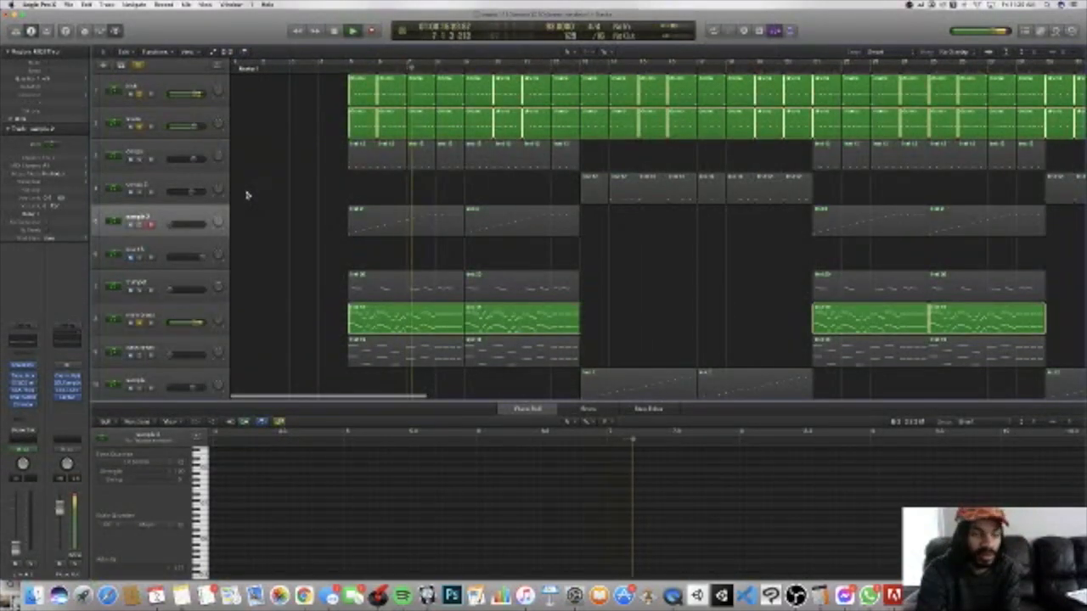
Step: Unsolo the brass track below the trumpet, stop playback, and solo the 808 track alongside tracks 1 and 2
left_click(146, 323)
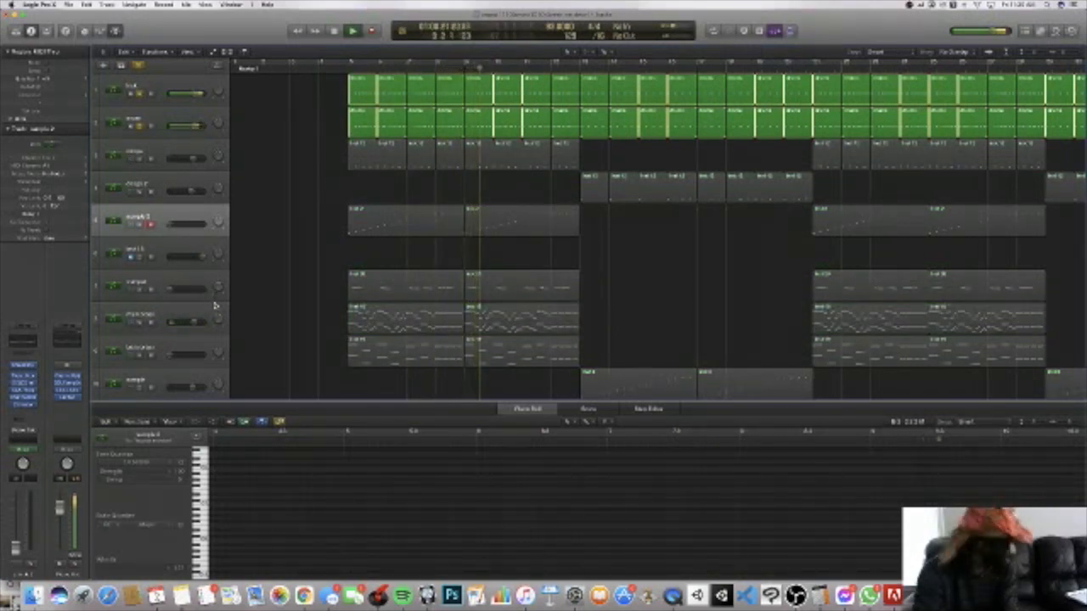
key("space")
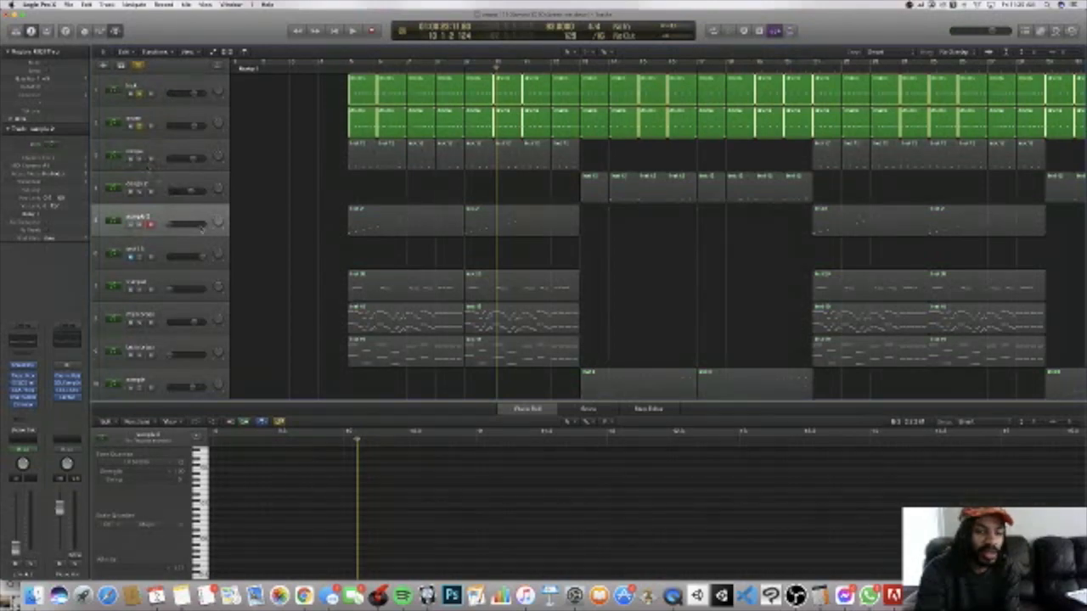
scroll(195, 222, "down", 10)
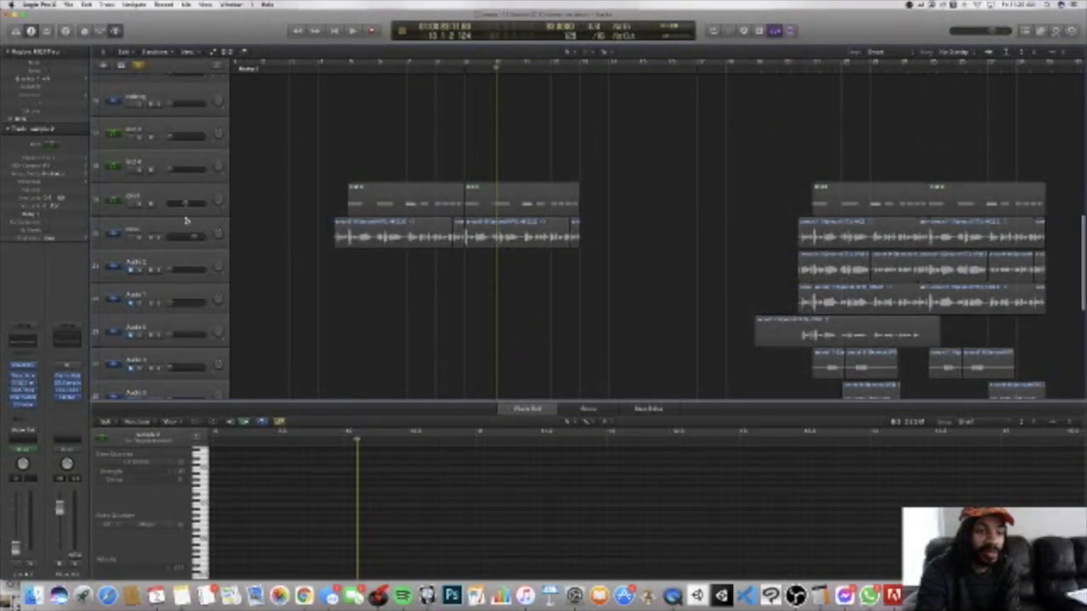
scroll(185, 219, "down", 5)
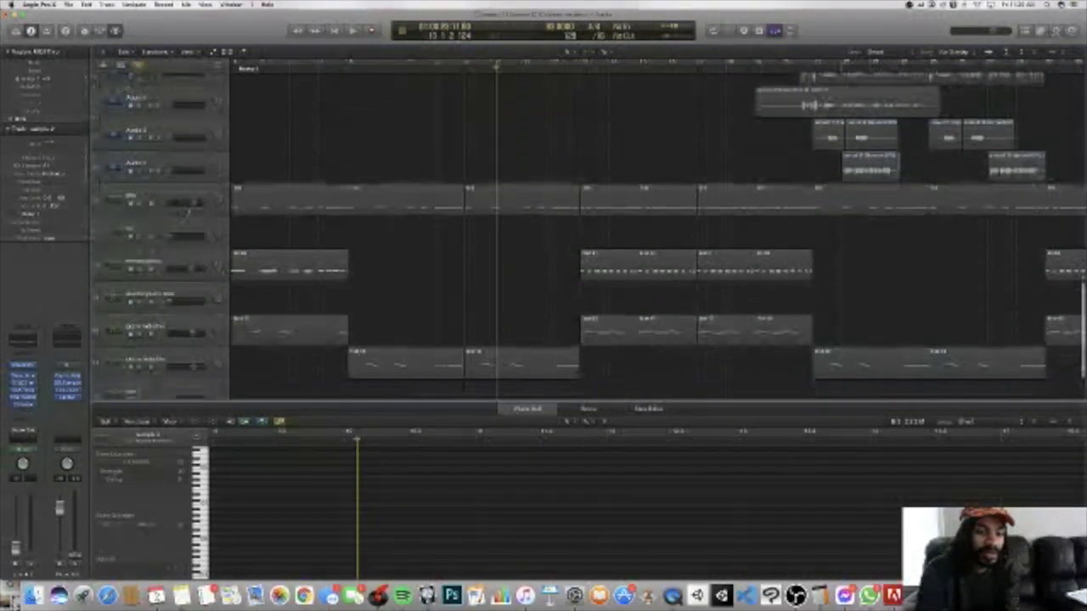
left_click(142, 207)
Step: Play the soloed 808 track together with tracks 1 and 2 from just before bar 5
scroll(369, 126, "up", 3)
scroll(369, 126, "up", 10)
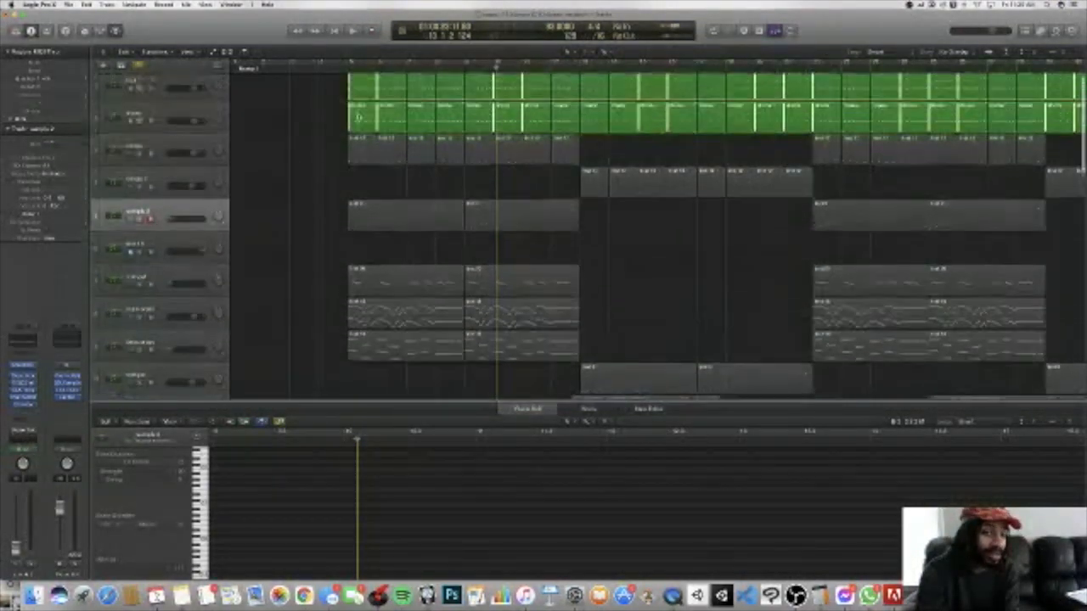
scroll(359, 117, "up", 1)
left_click(335, 69)
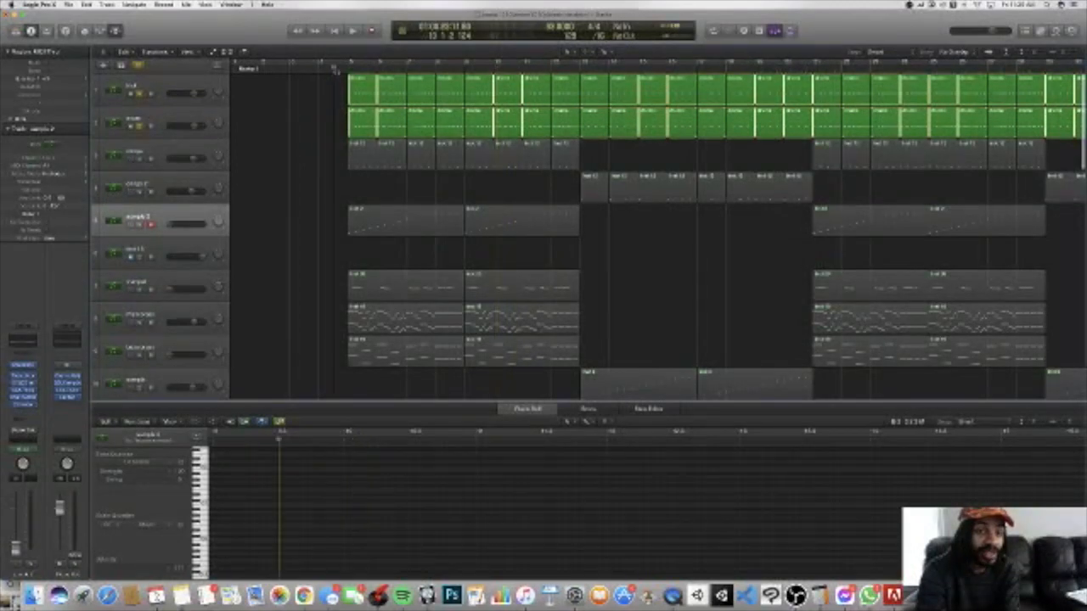
left_click(336, 73)
key("space")
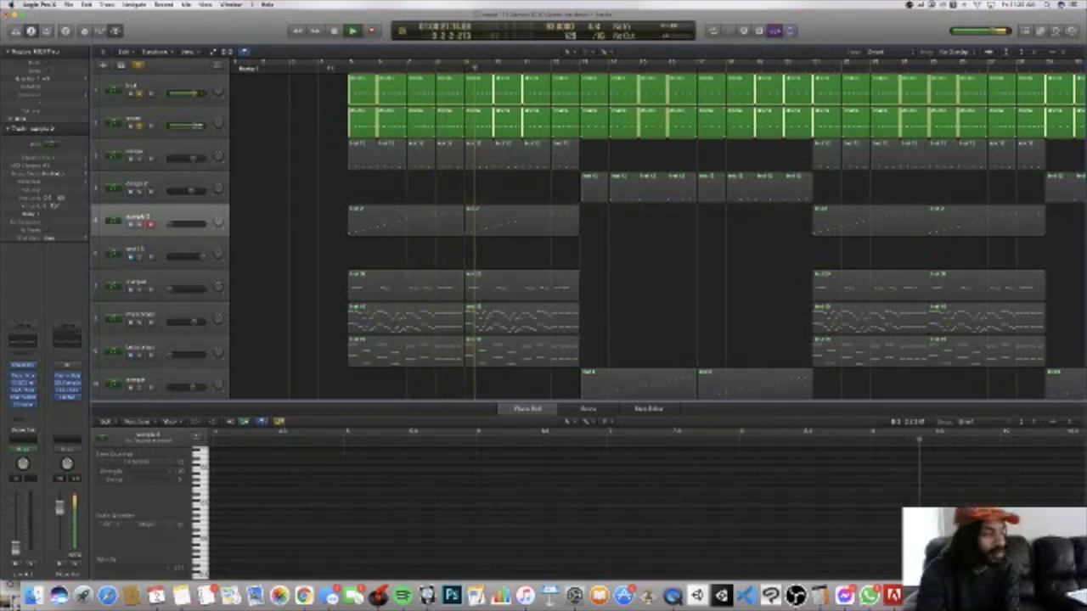
Step: Unsolo tracks 1 and 2 during playback, check the audio input in OBS, and stop playback in Logic Pro
left_click(140, 95)
left_click(143, 125)
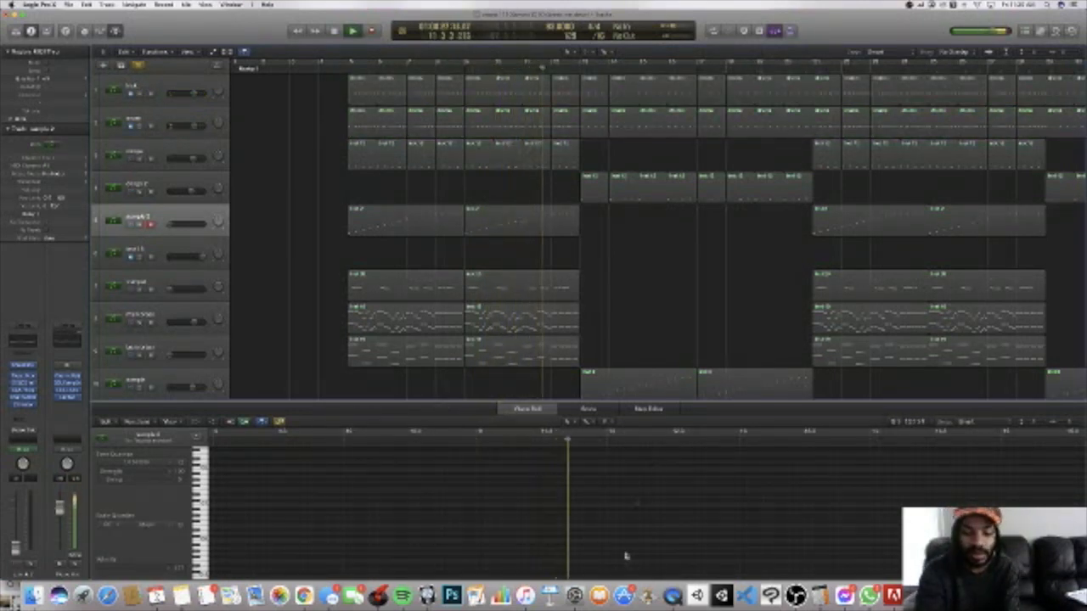
left_click(796, 595)
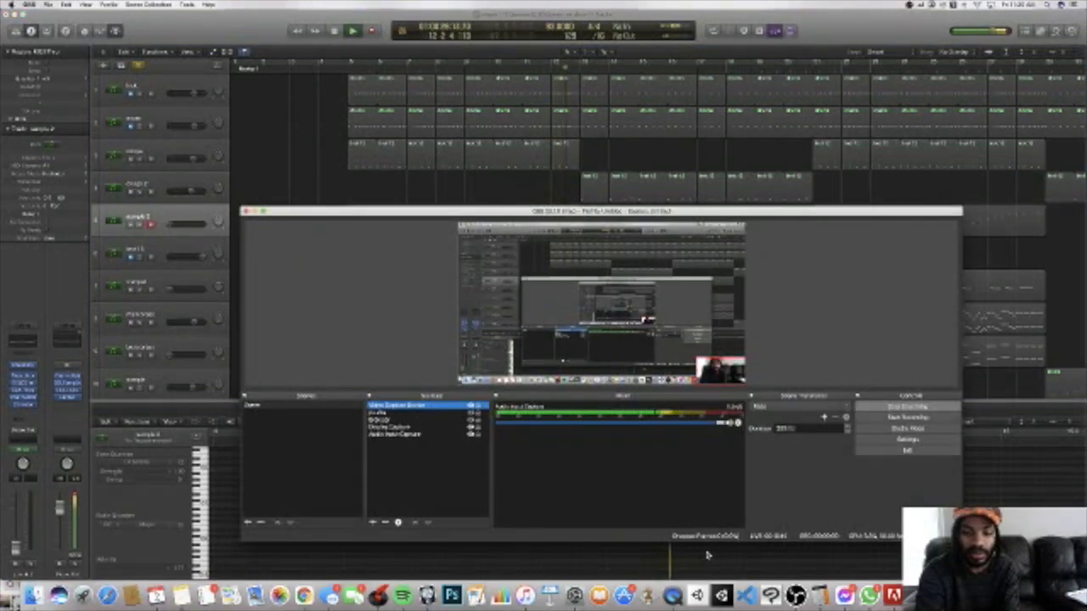
left_click(704, 555)
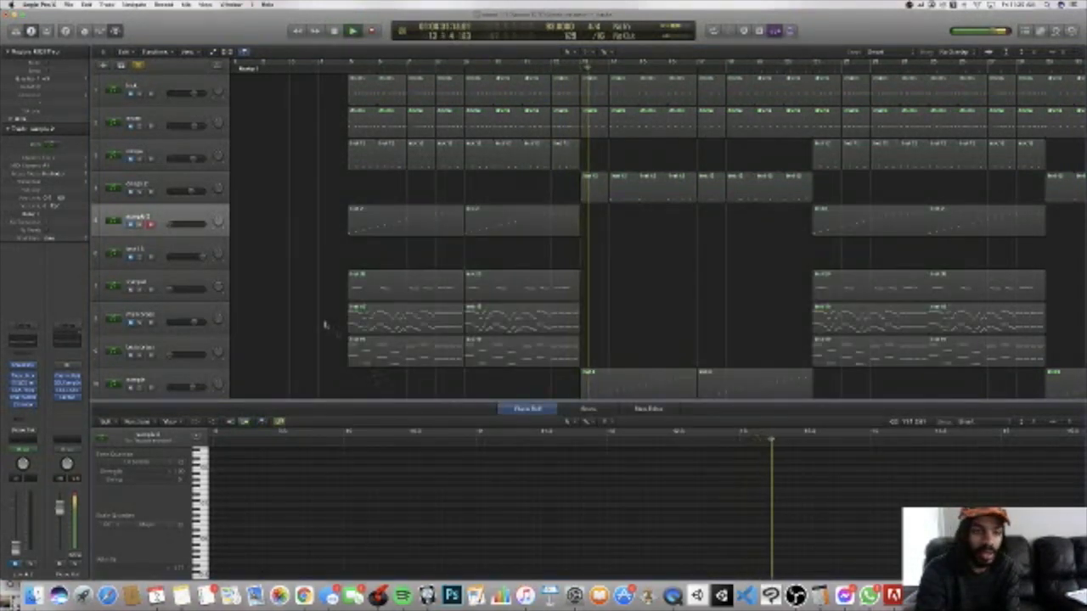
key("space")
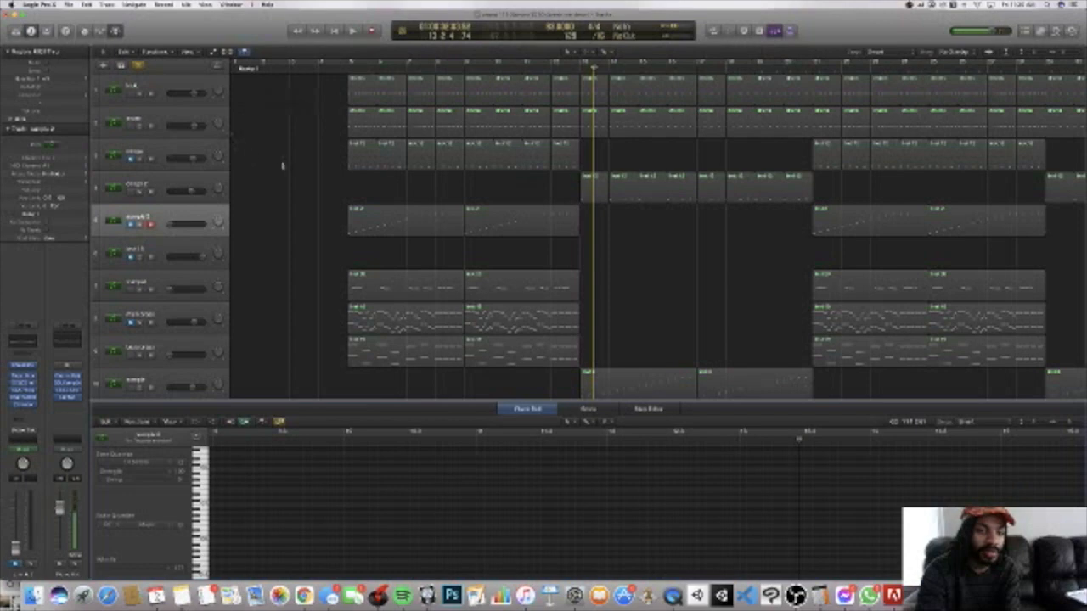
Step: Solo tracks 1 and 2 again and take the 808 track out of solo
left_click(136, 95)
left_click(138, 127, "shift")
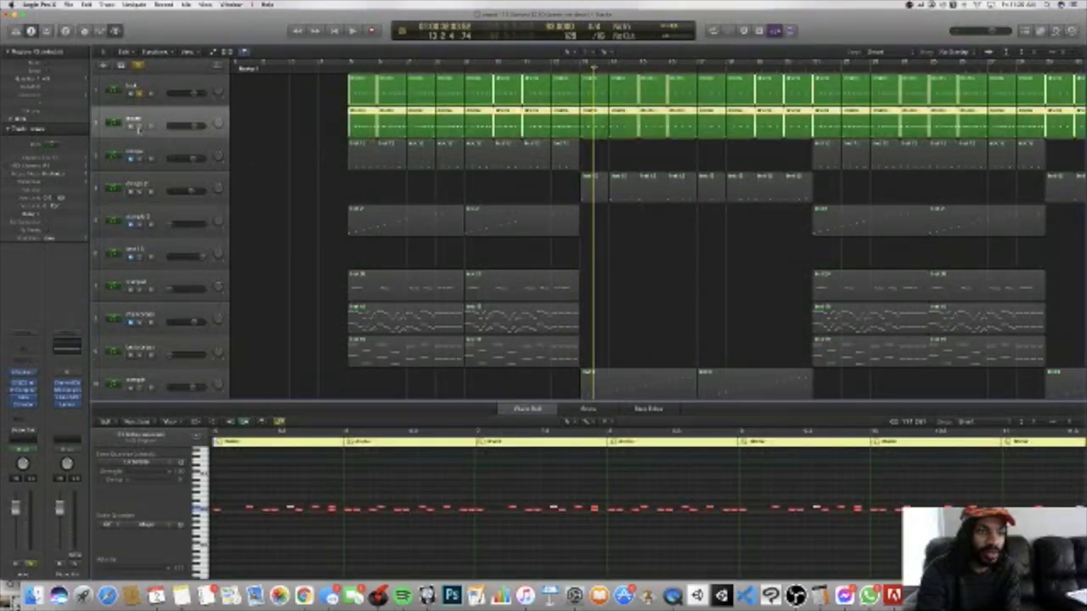
scroll(181, 210, "down", 5)
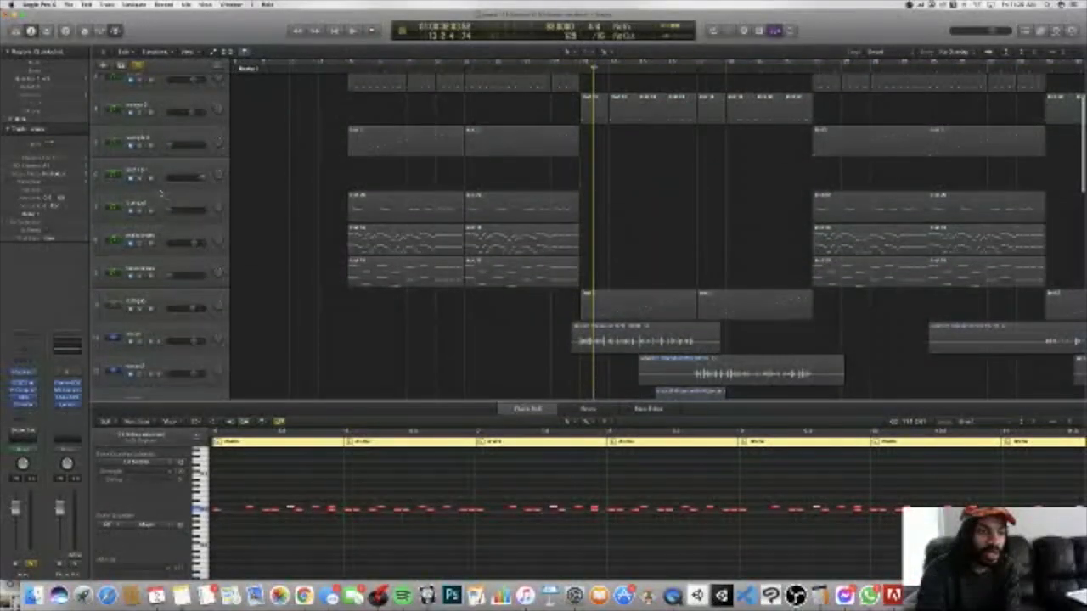
scroll(200, 242, "down", 12)
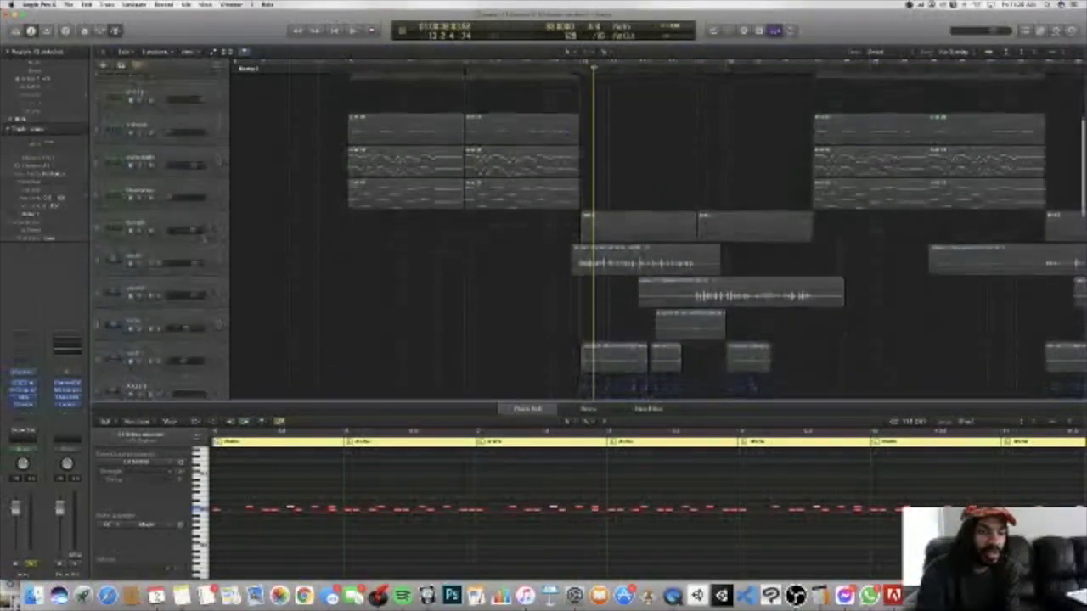
scroll(196, 227, "down", 7)
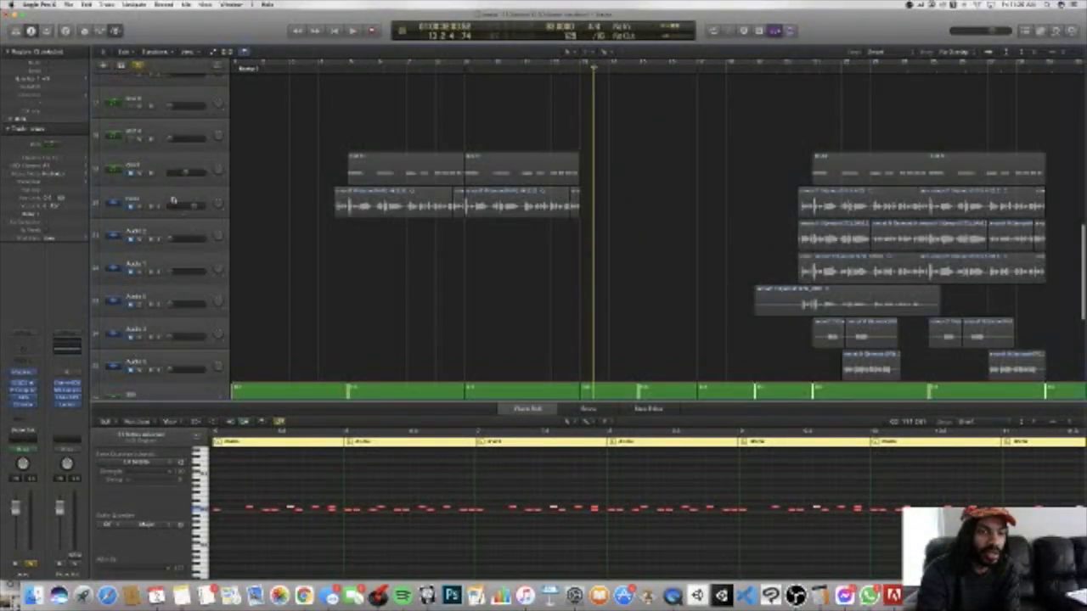
scroll(182, 213, "down", 7)
scroll(183, 213, "down", 5)
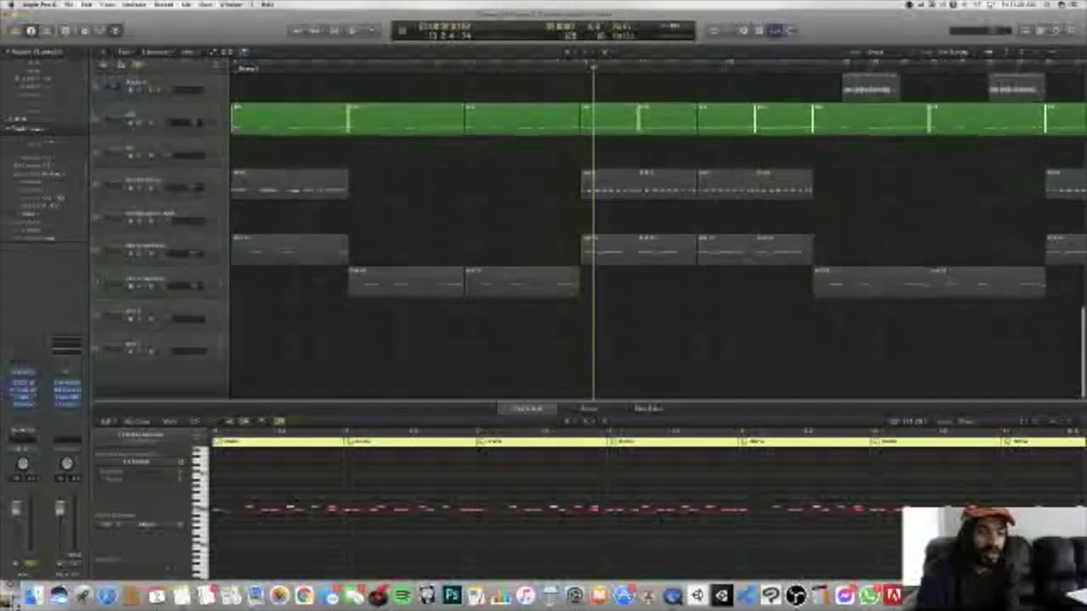
scroll(188, 224, "up", 18)
scroll(188, 225, "down", 1)
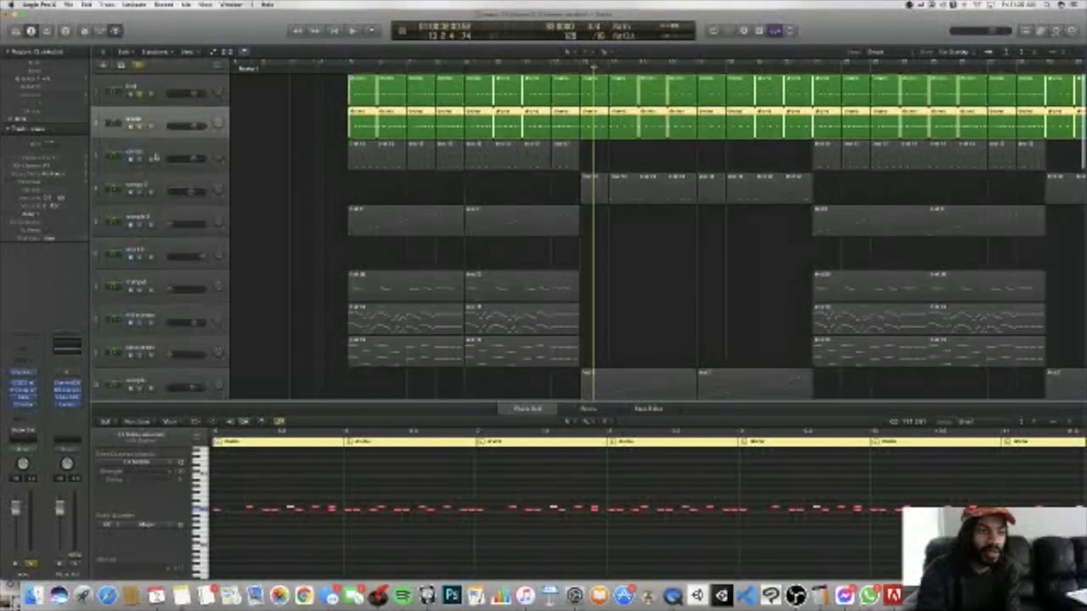
Step: Switch the solo from tracks 1 and 2 to track 3 and play it from around bar 5
left_click_drag(140, 95, 140, 127)
left_click(140, 160)
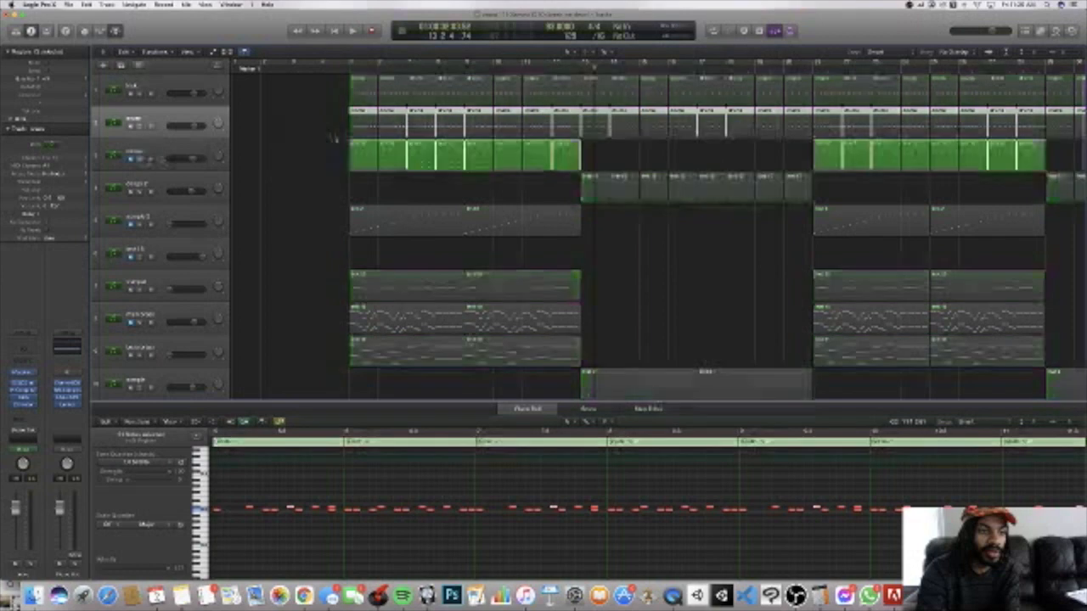
left_click(347, 70)
key("space")
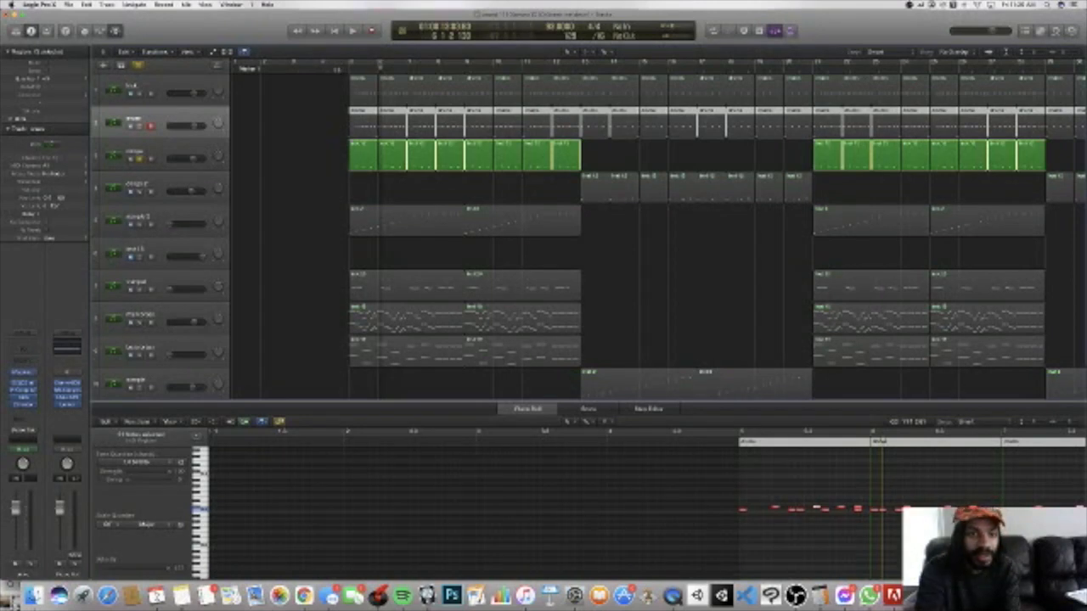
Step: Replay the soloed track 3 from just before bar 5 and stop playback
left_click(335, 70)
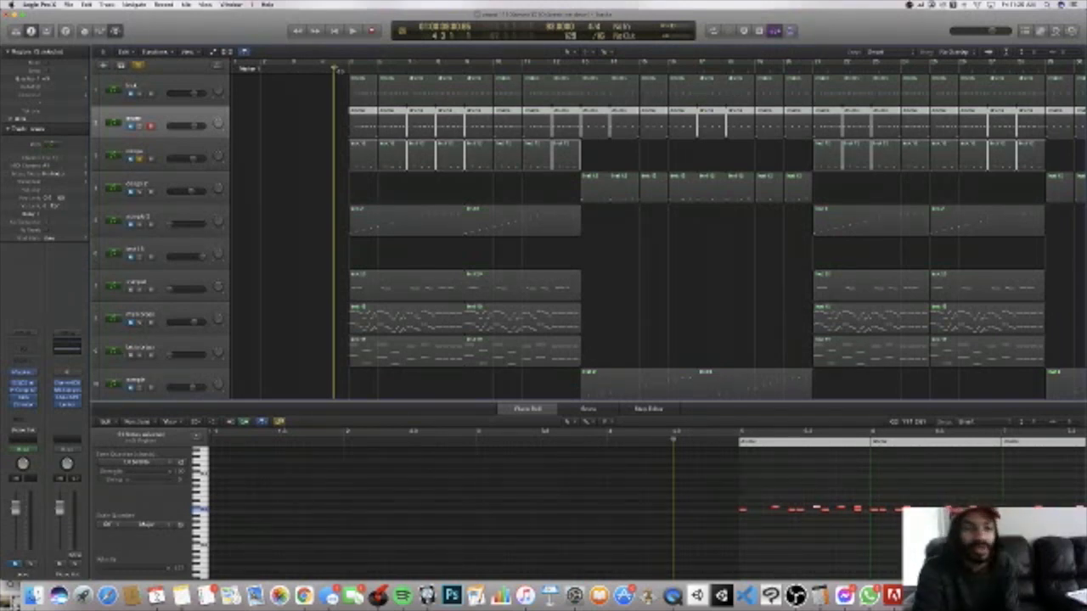
key("space")
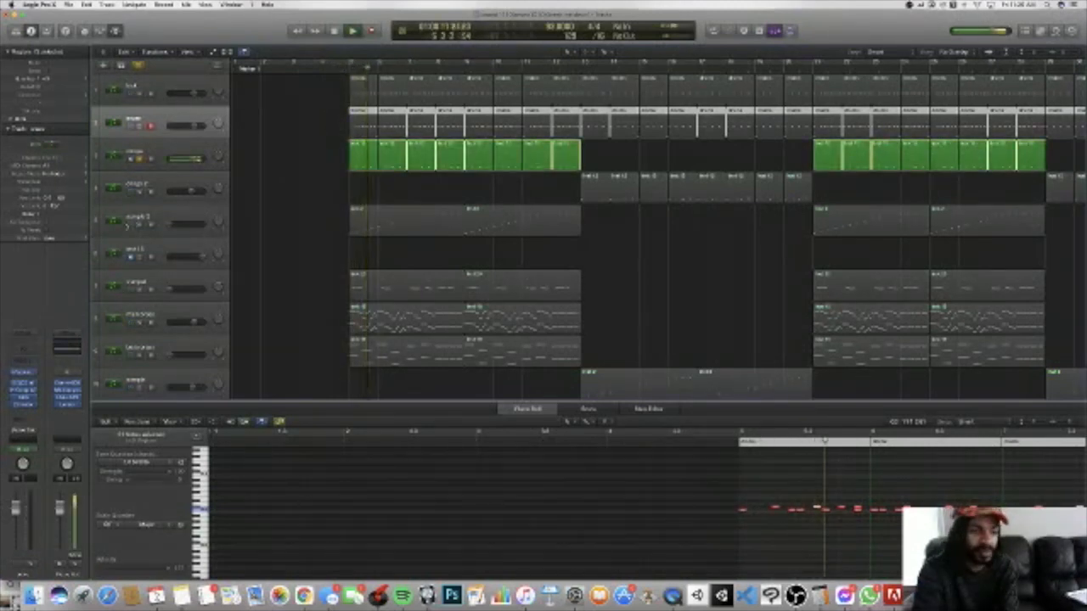
key("space")
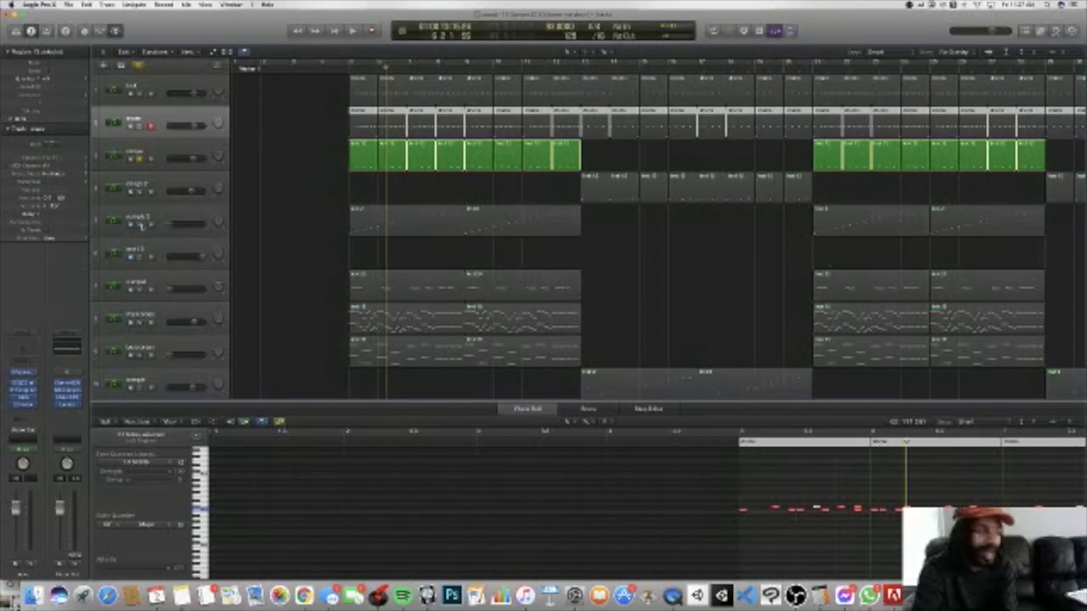
Step: Add sample 2, tracks 1 and 2, and the brass track below the trumpet to the soloed track 3
left_click(141, 225)
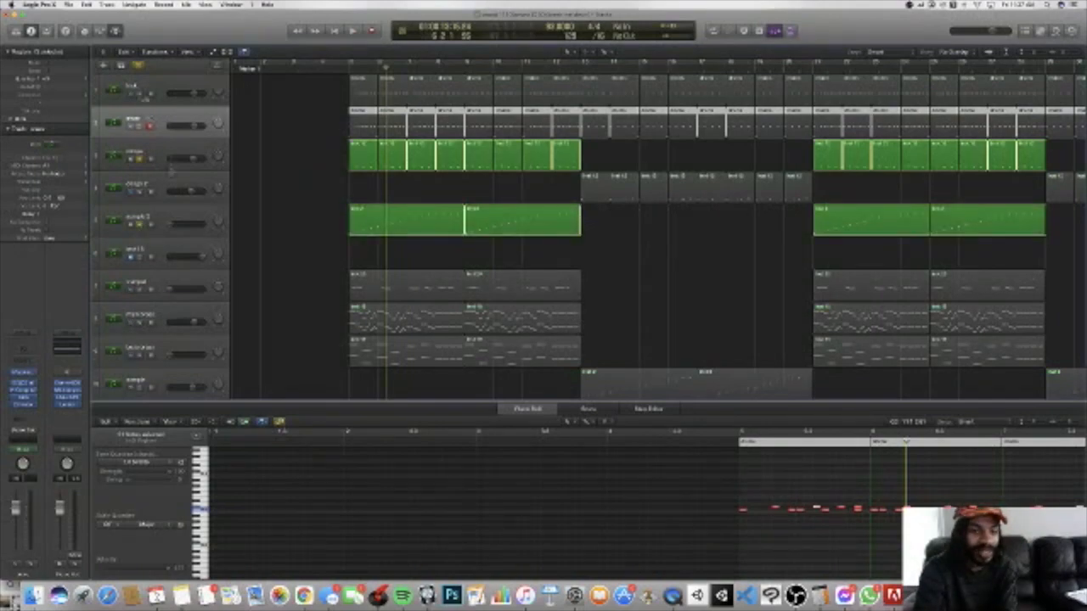
left_click(140, 95, "shift")
left_click(142, 127, "shift")
scroll(155, 187, "down", 3)
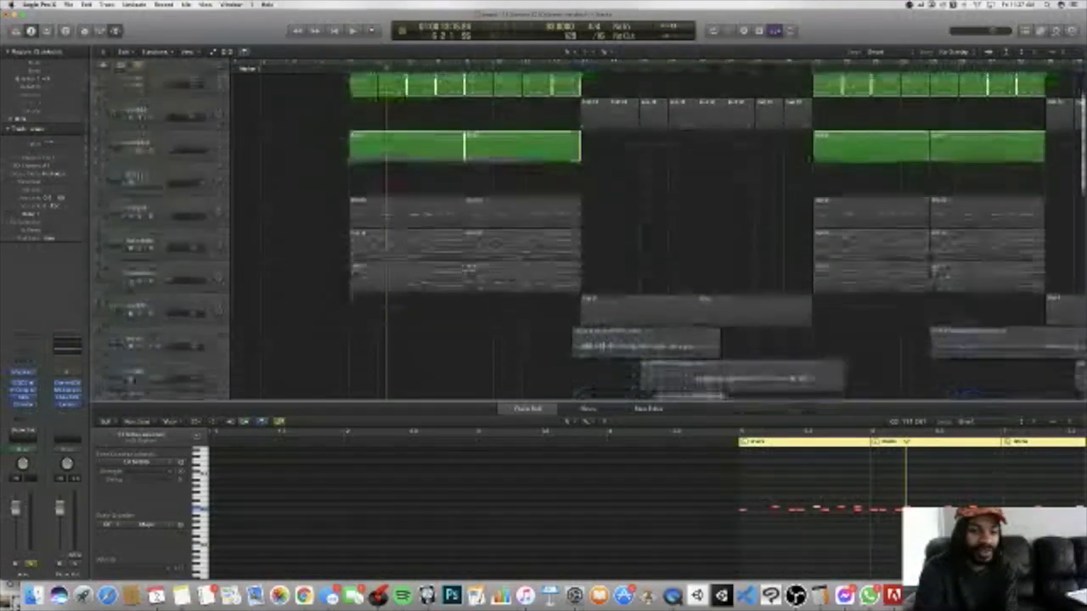
left_click(144, 219, "shift")
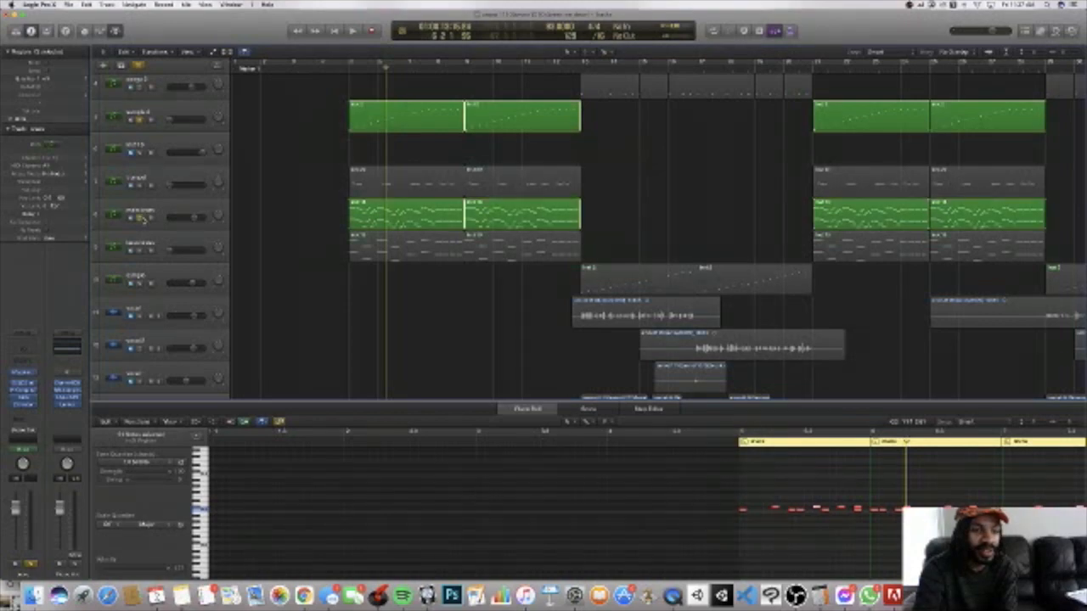
Step: Add the 808 track to the solo group, play the combination from just before bar 5, and stop playback
scroll(143, 220, "down", 1)
scroll(157, 213, "down", 5)
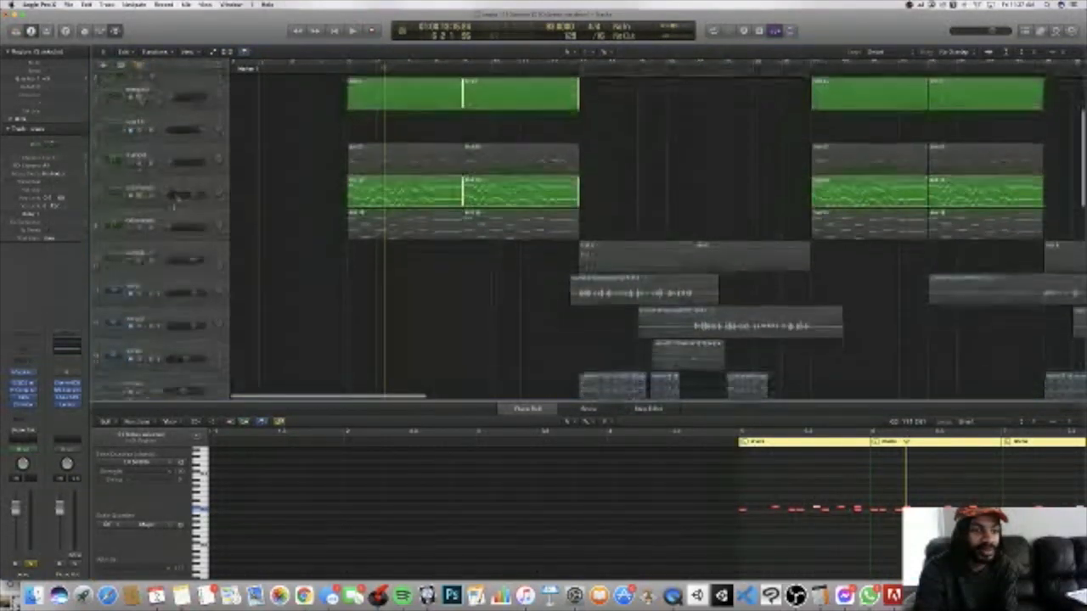
scroll(165, 207, "down", 5)
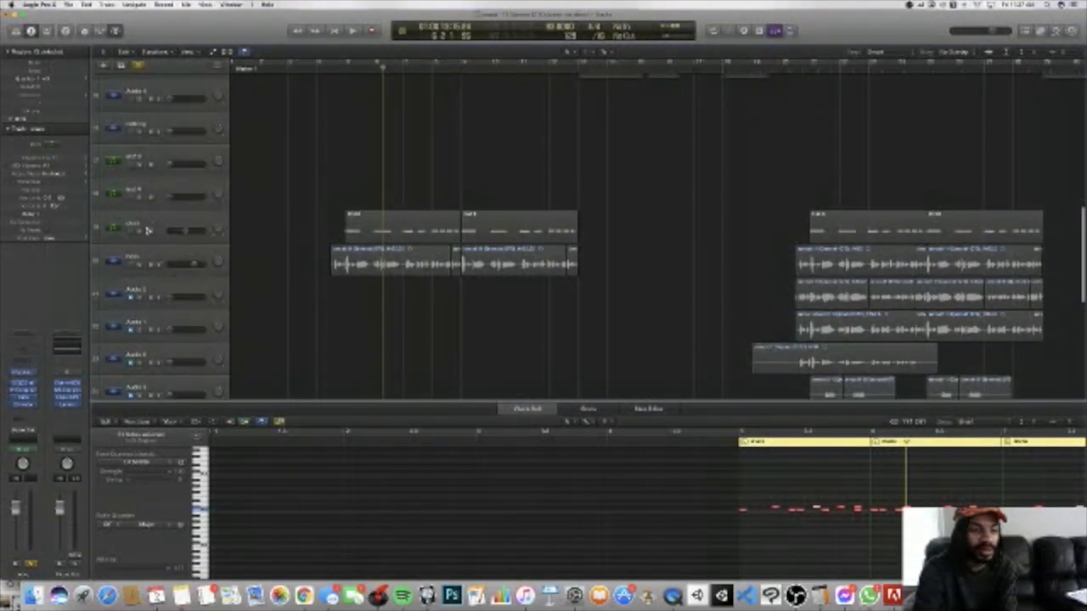
scroll(155, 210, "up", 5)
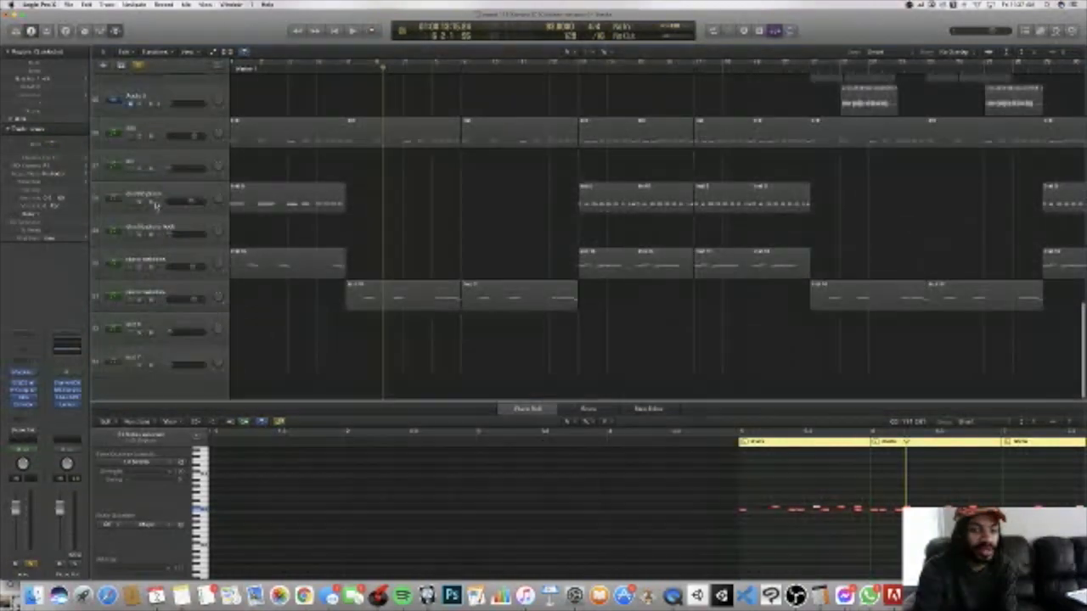
left_click(139, 140)
scroll(235, 155, "up", 10)
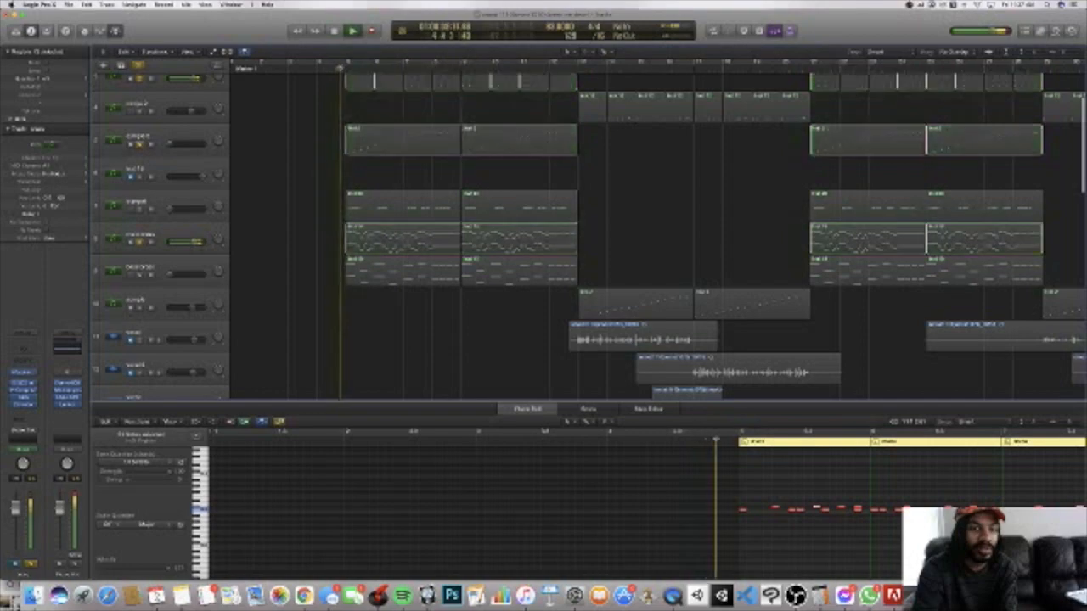
scroll(586, 229, "up", 5)
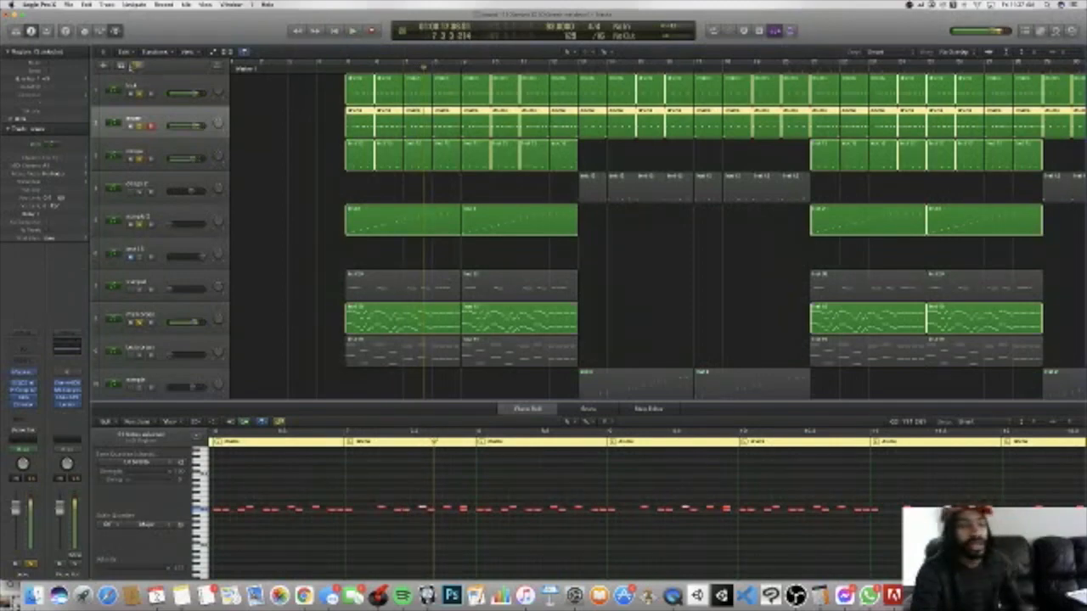
Step: Clear the current solos, solo track 19 above the audio track, and play it from just before bar 5
scroll(287, 128, "down", 10)
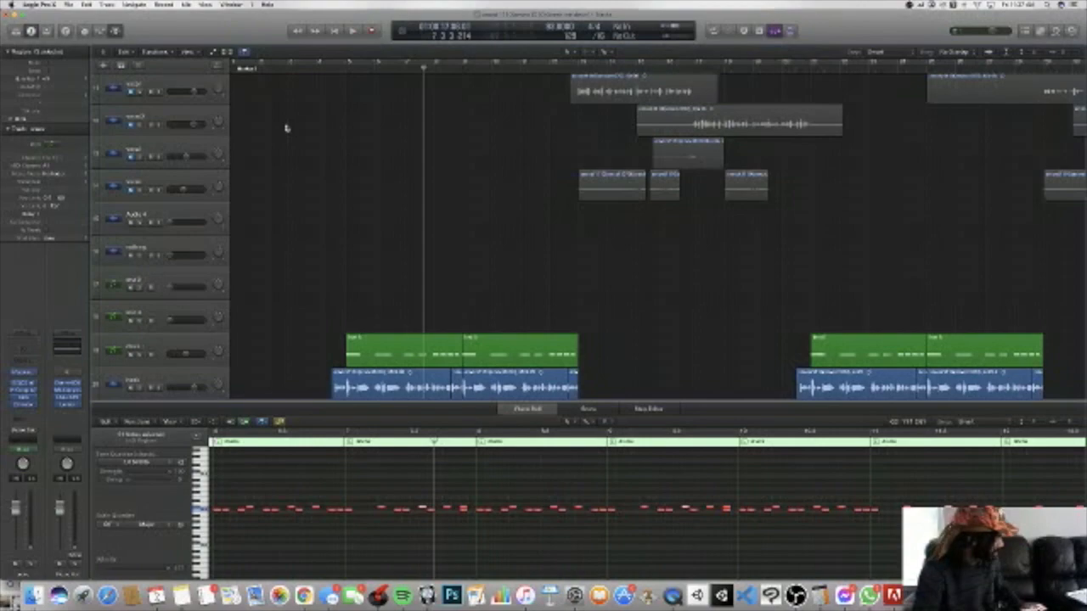
scroll(299, 135, "down", 8)
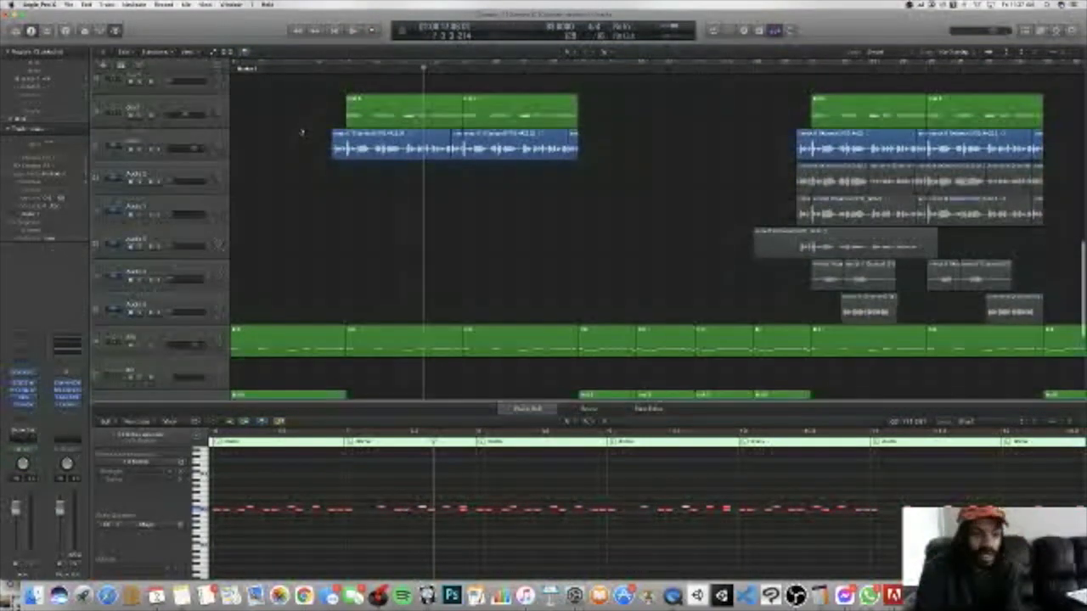
scroll(299, 130, "down", 8)
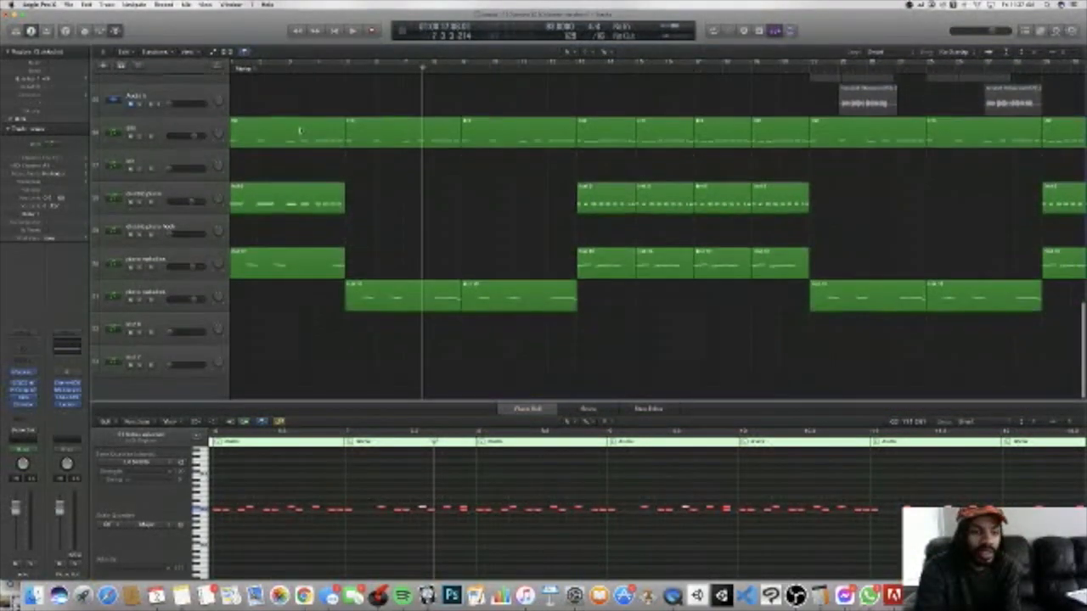
scroll(315, 127, "up", 8)
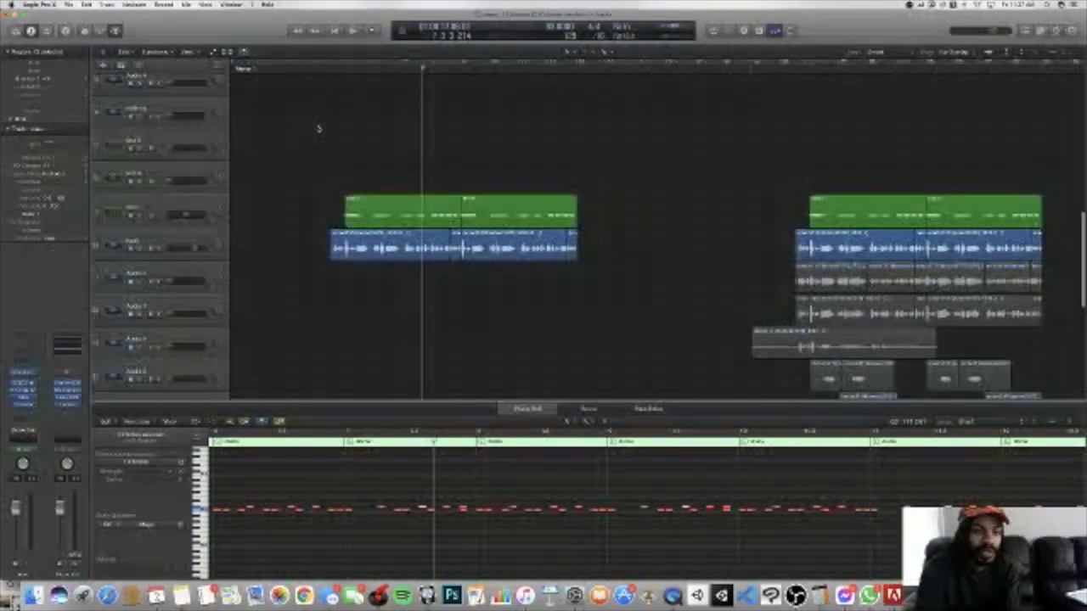
left_click(323, 73)
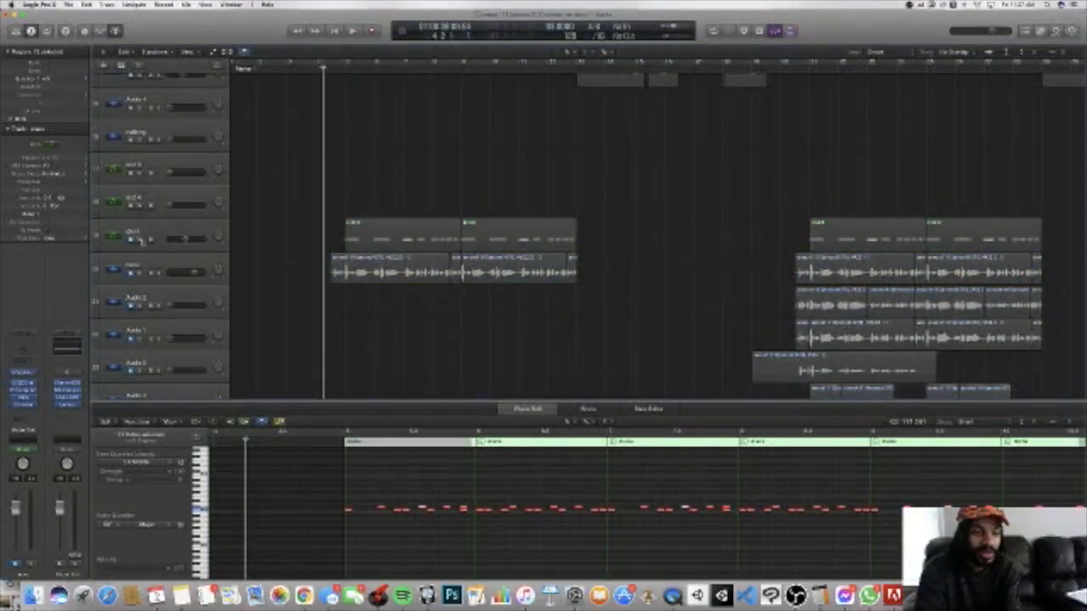
left_click(141, 242)
key("space")
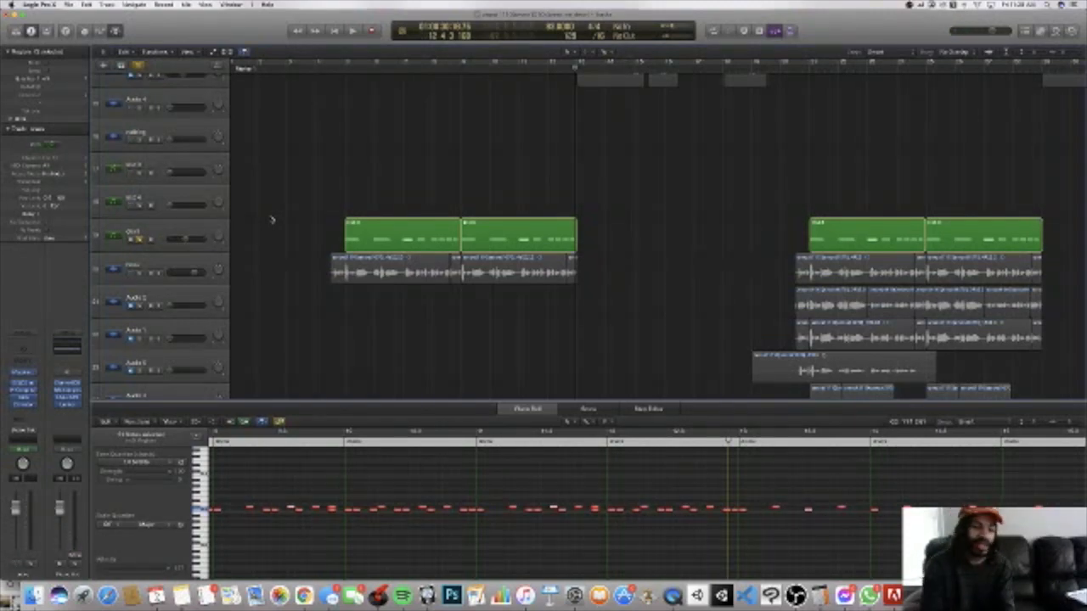
Step: Switch the solo to the main brass track below the trumpet and audition it on its own
scroll(273, 222, "up", 10)
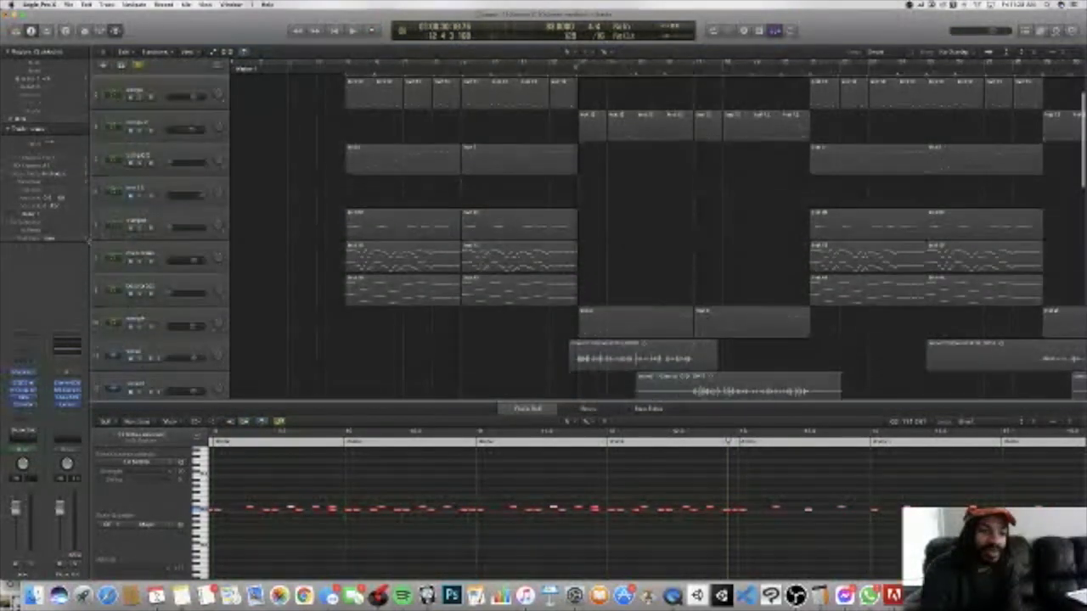
left_click(144, 265)
key("space")
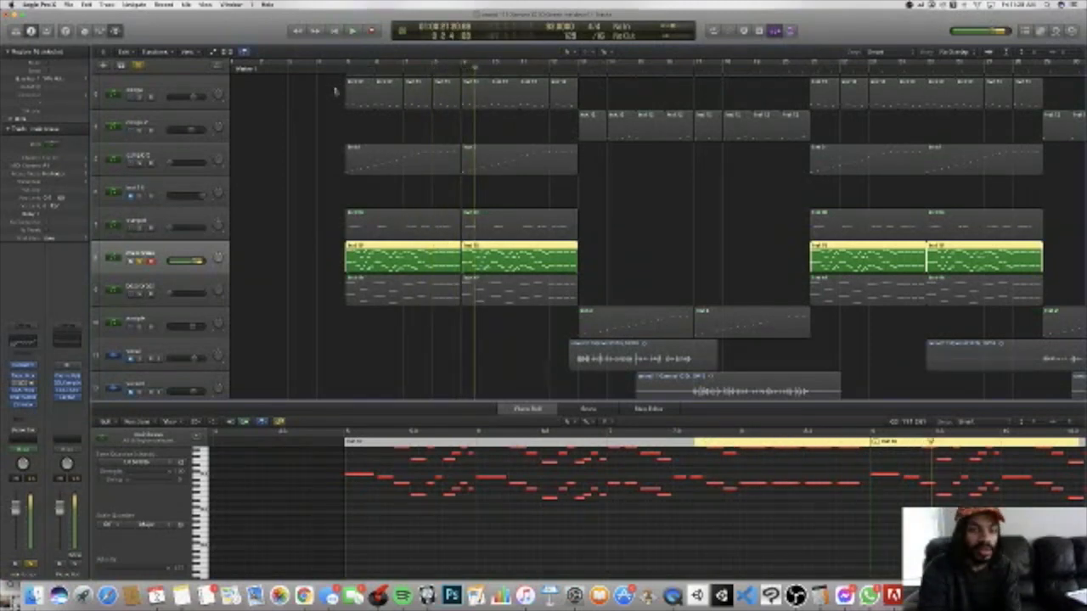
Step: Add track 19 and the 808 track to the soloed main brass
scroll(335, 91, "down", 5)
scroll(335, 85, "down", 5)
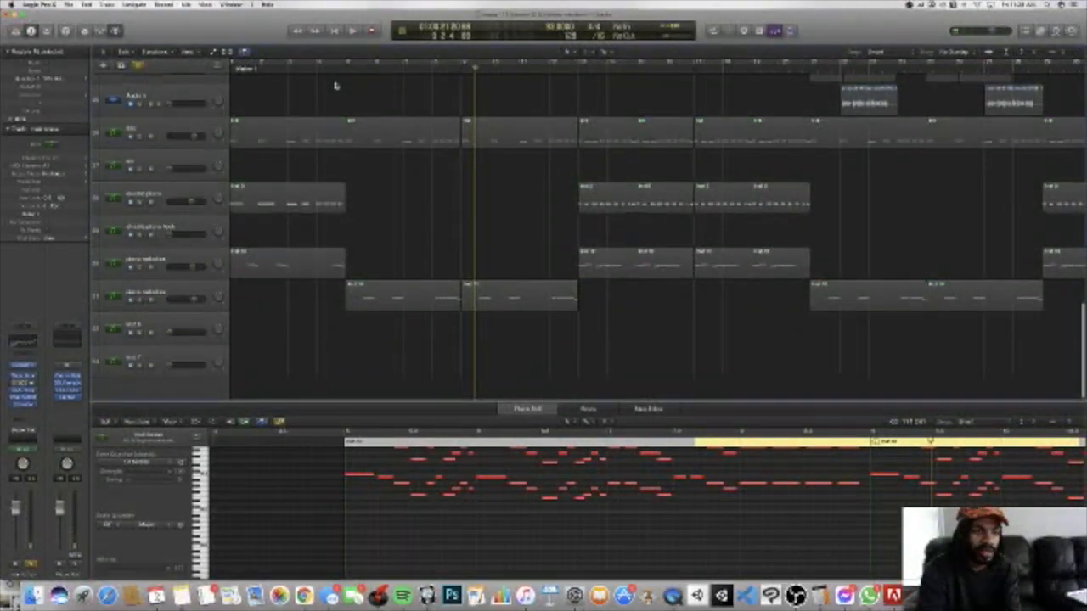
scroll(336, 85, "up", 2)
left_click(147, 321)
scroll(204, 272, "down", 6)
scroll(186, 268, "up", 8)
scroll(183, 252, "down", 3)
left_click(141, 136)
Step: Play the soloed main brass, track 19 and 808 combination from just before bar 5
scroll(311, 204, "up", 8)
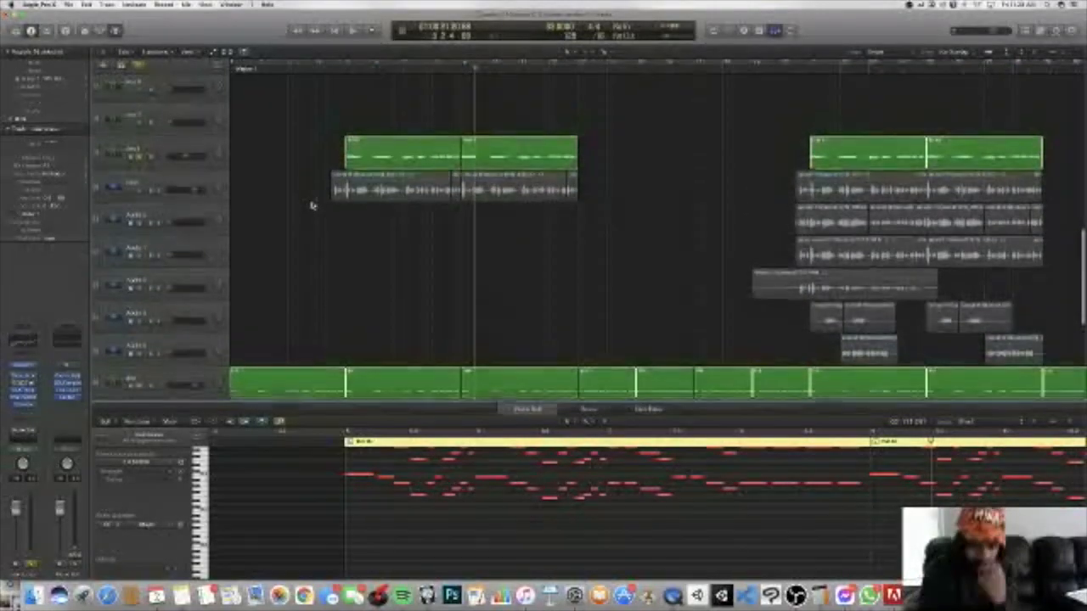
scroll(306, 209, "up", 5)
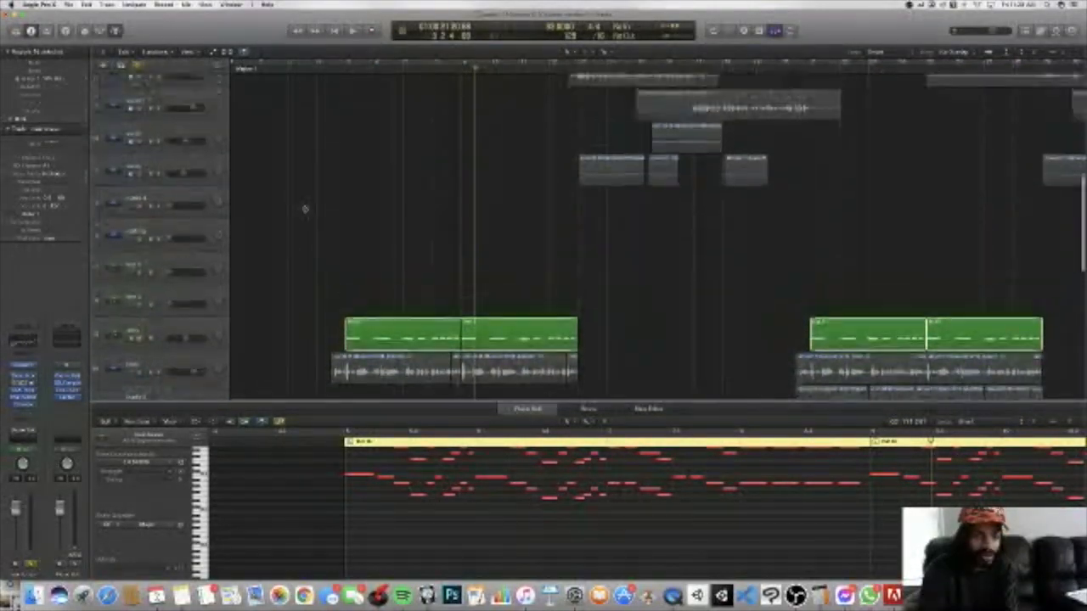
scroll(305, 209, "down", 7)
scroll(243, 186, "up", 2)
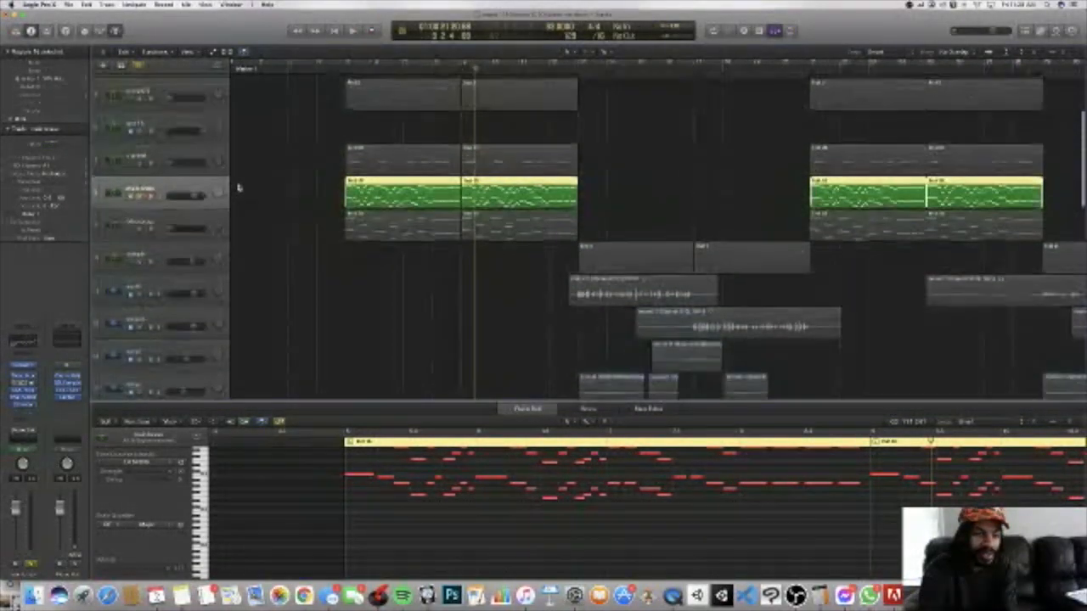
scroll(239, 187, "up", 3)
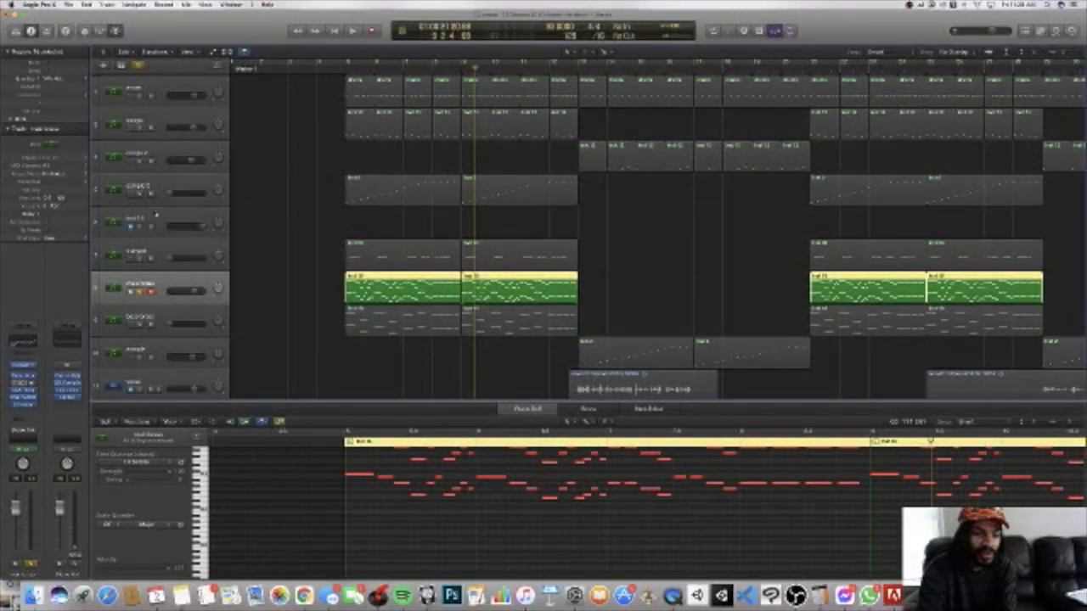
scroll(150, 250, "up", 2)
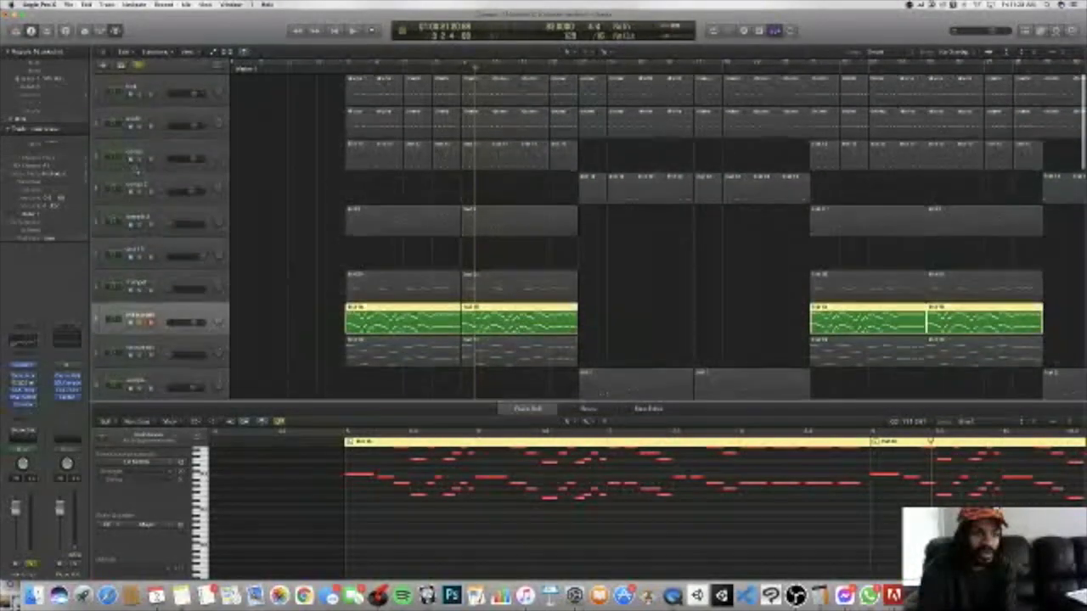
left_click(338, 70)
key("space")
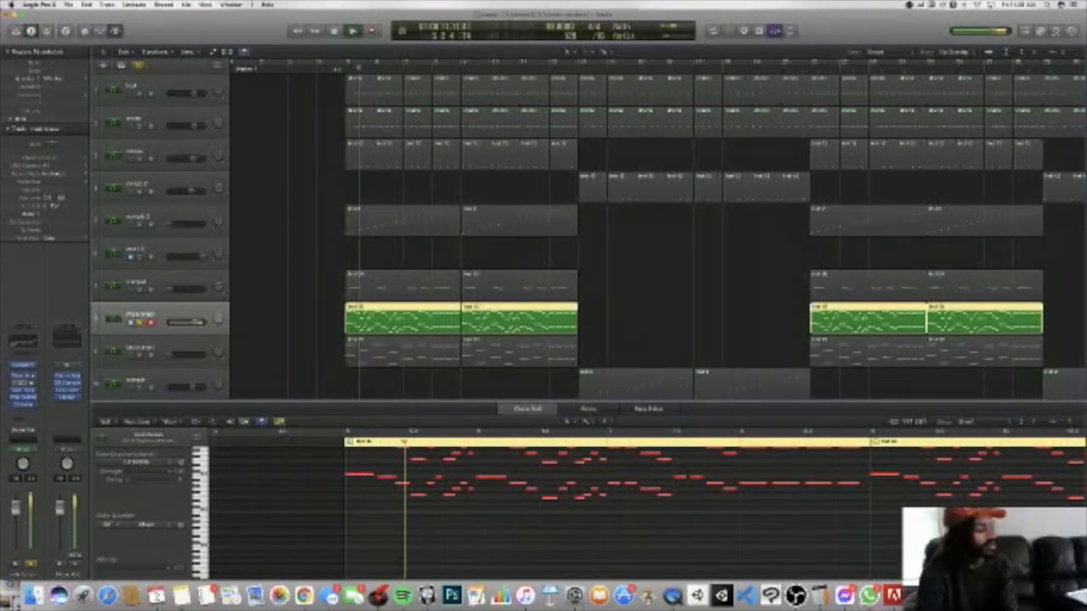
Step: Replace the solo group with only the lower piano melodies track while playback runs
scroll(285, 176, "down", 3)
scroll(286, 176, "down", 5)
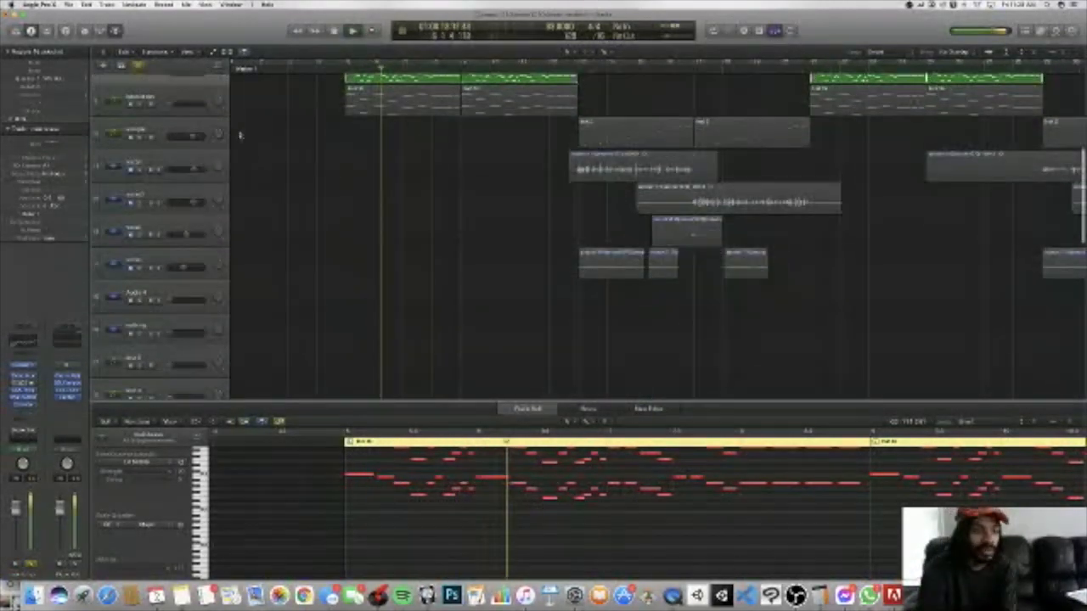
scroll(338, 198, "down", 2)
scroll(332, 194, "down", 6)
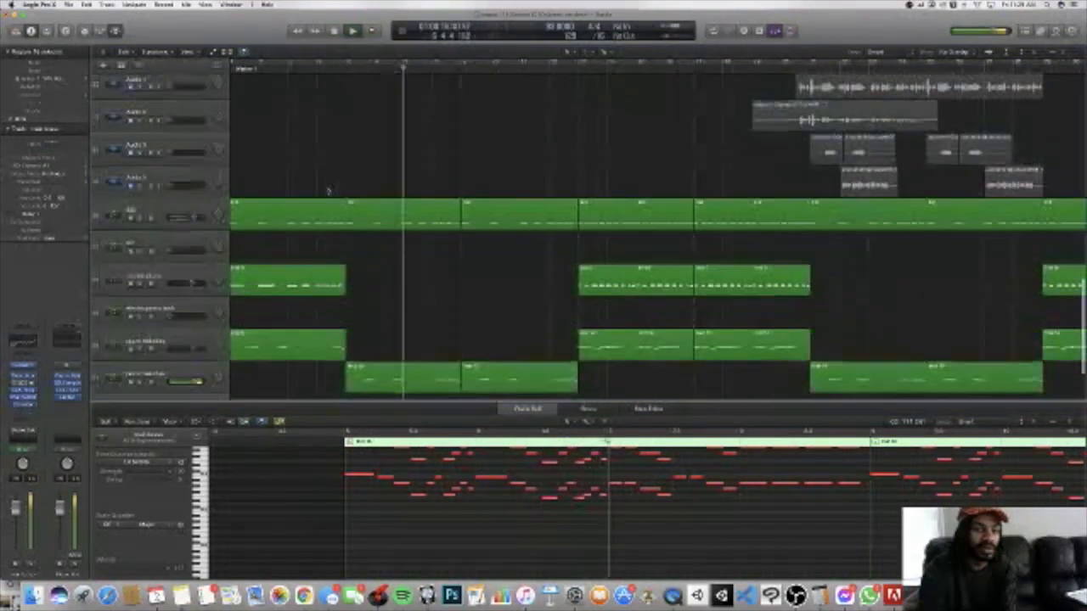
left_click(142, 299)
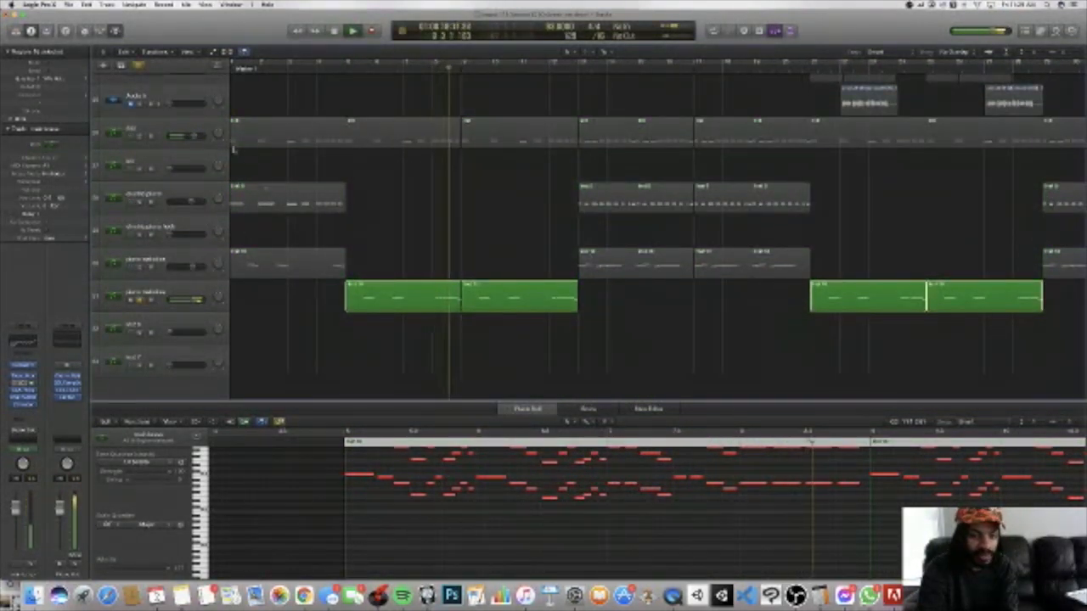
Step: Replay the soloed piano melodies track from just before bar 5, mute and unmute it, and stop playback
left_click(338, 70)
key("m")
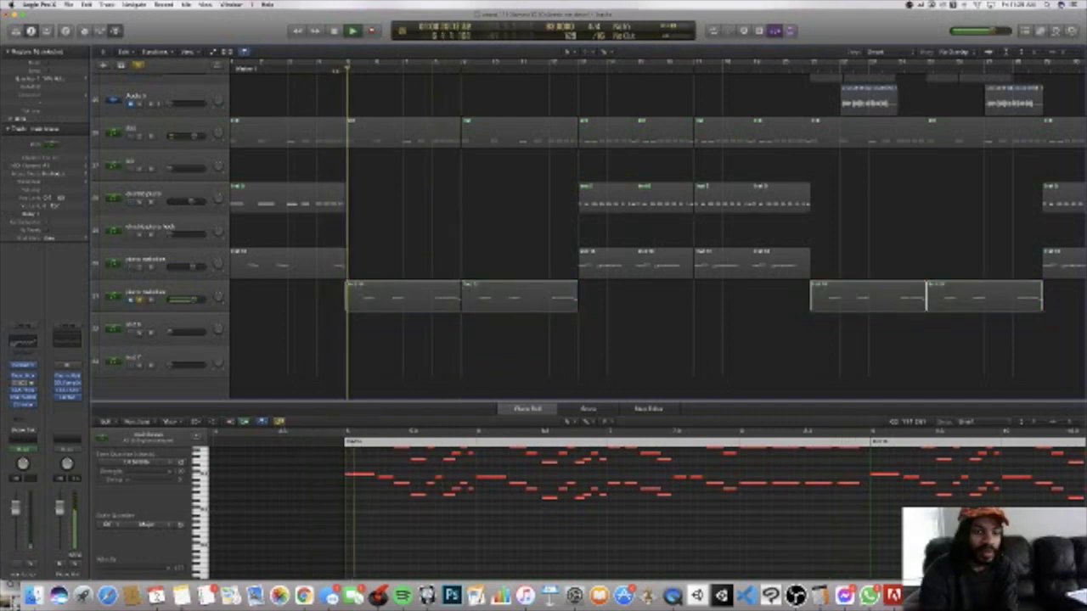
key("m")
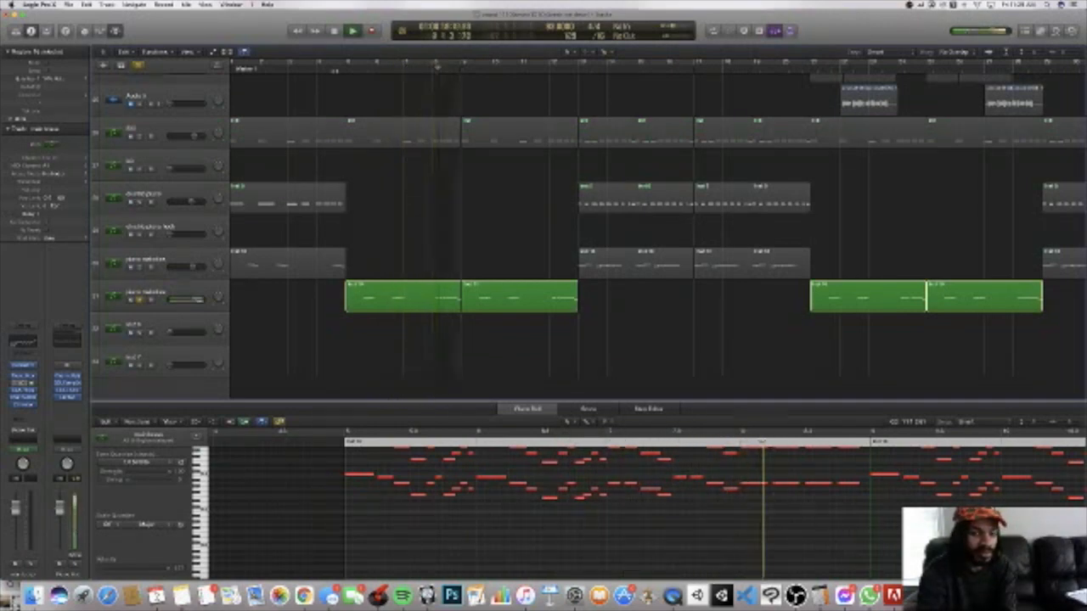
key("space")
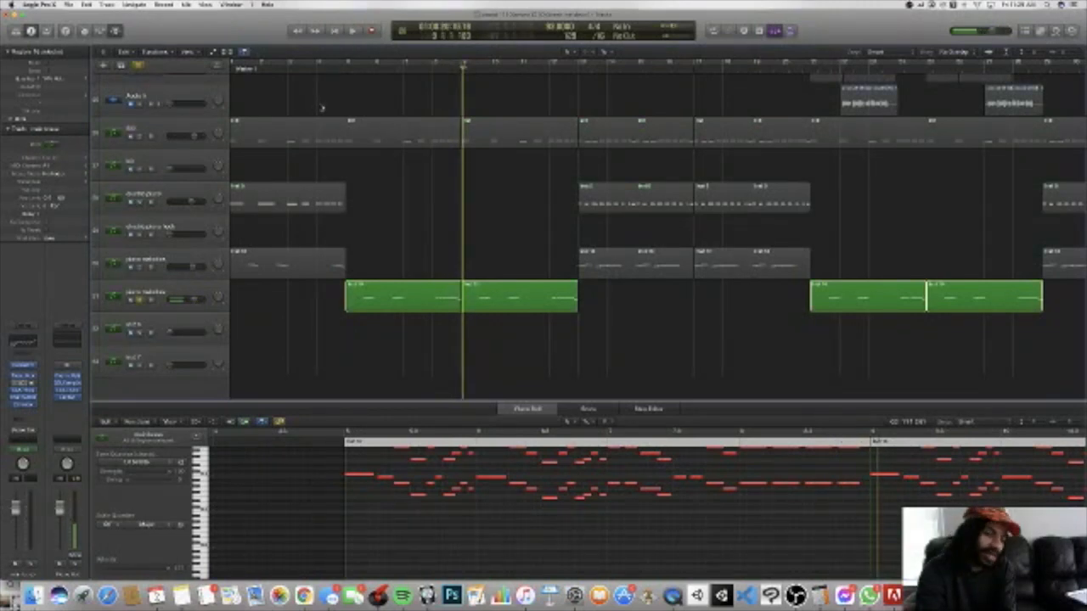
Step: Add the 808 track, track 19 and the main brass to the soloed piano melodies track
scroll(318, 102, "up", 1)
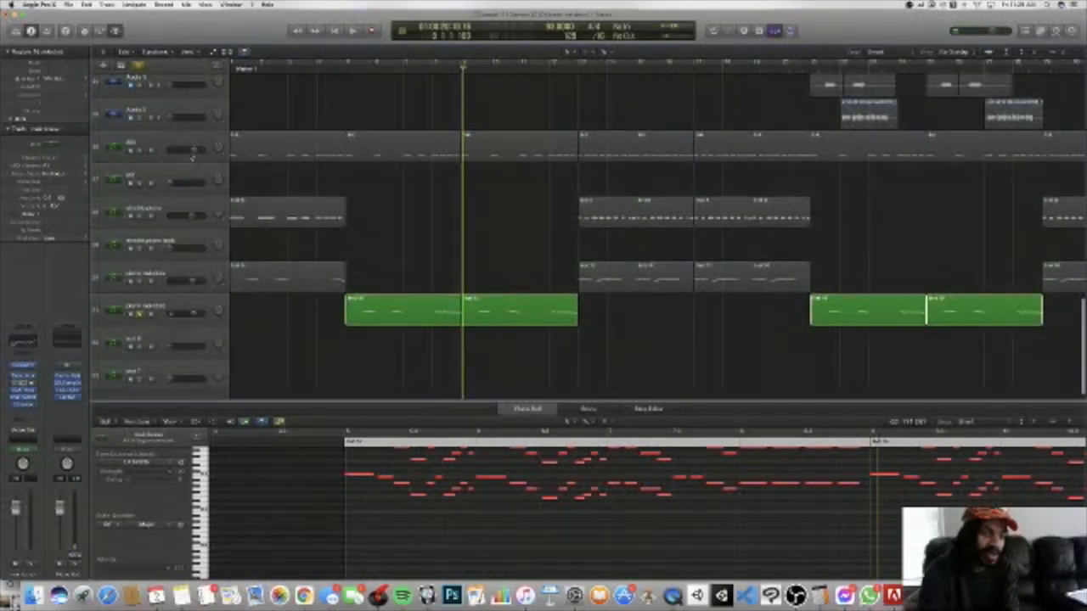
left_click(138, 151)
scroll(170, 150, "up", 10)
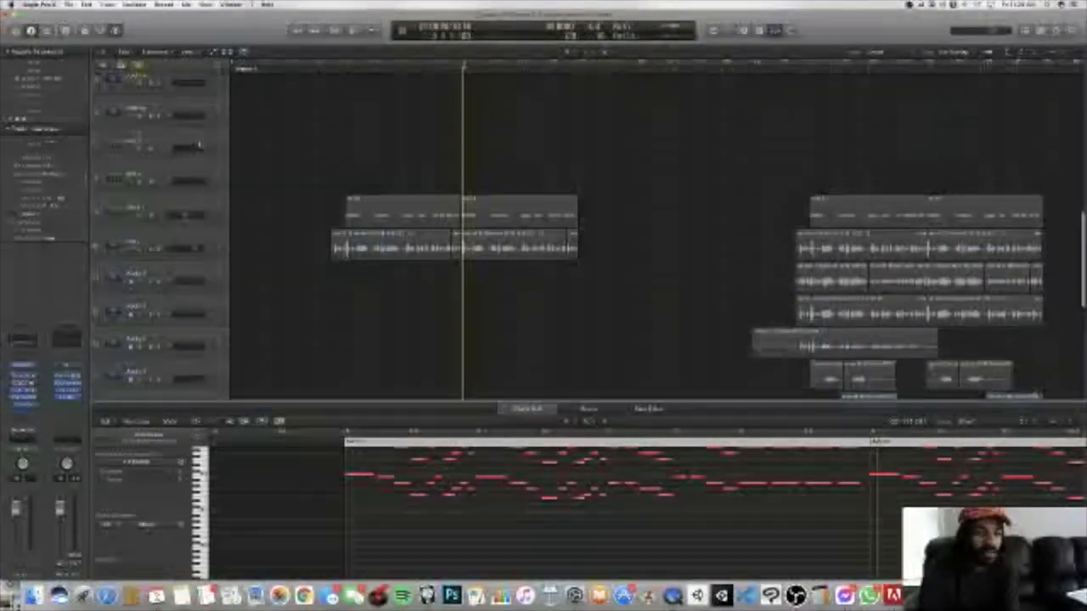
scroll(197, 150, "up", 3)
left_click(137, 316)
scroll(153, 293, "up", 6)
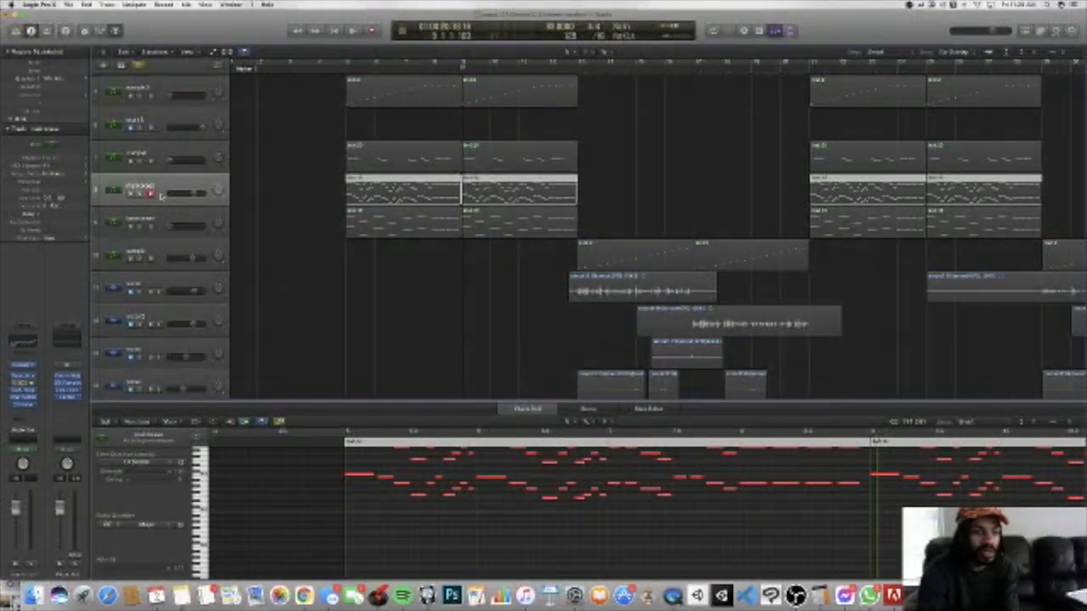
scroll(303, 191, "up", 5)
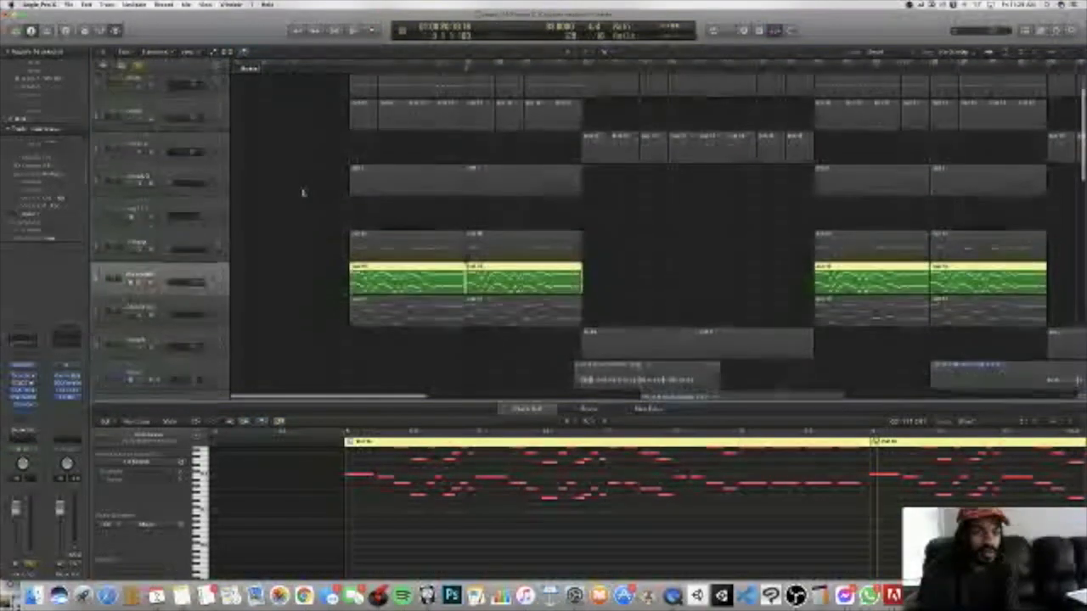
scroll(304, 193, "up", 2)
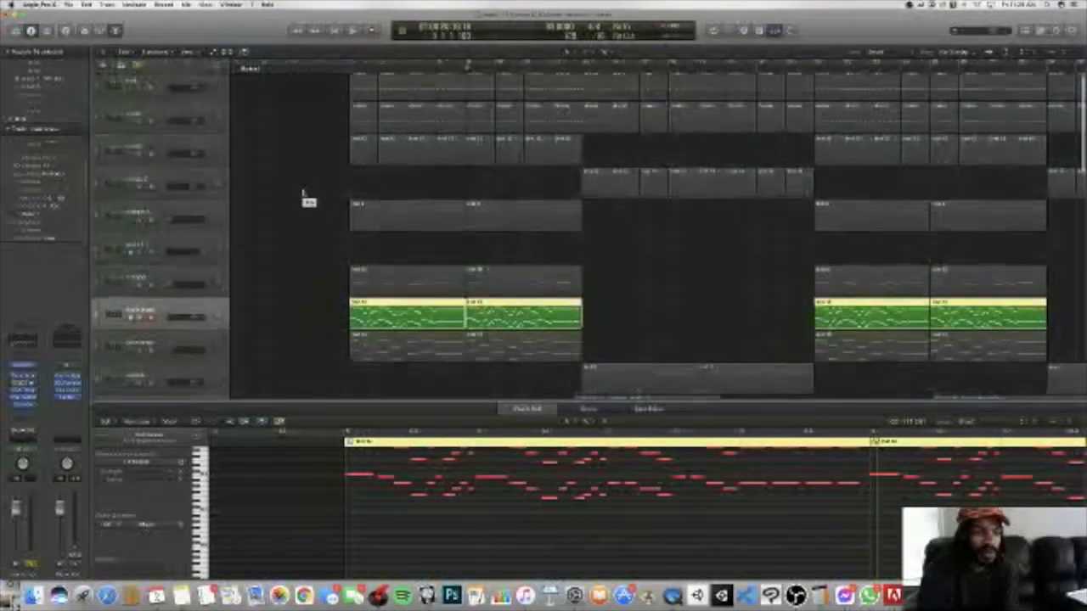
Step: Add drum tracks 3, 2 and 1 to the solo group
left_click(140, 153)
scroll(141, 136, "up", 1)
left_click(141, 127)
left_click(141, 94)
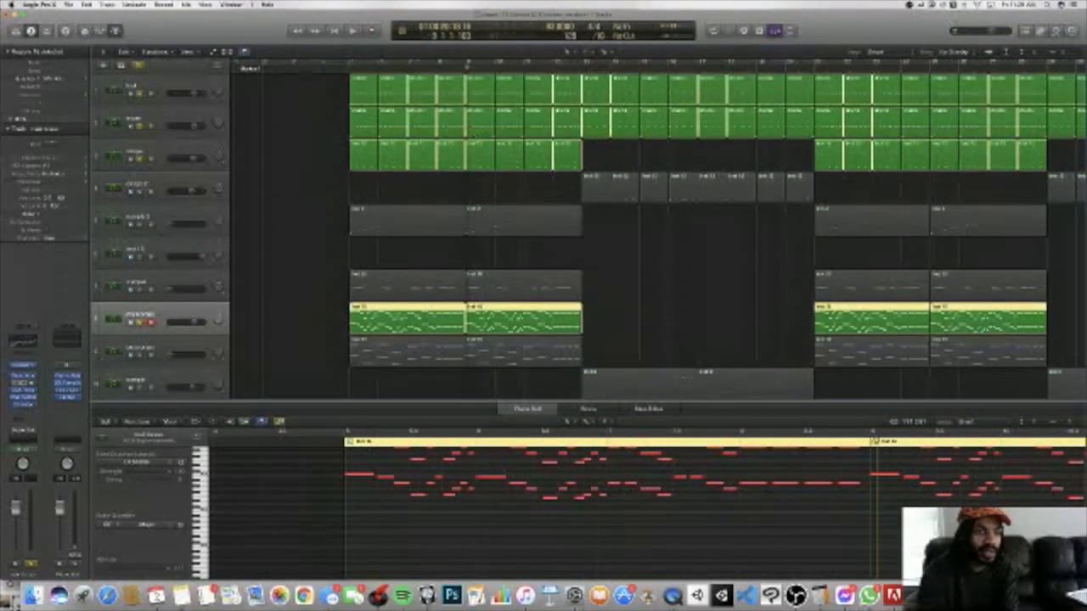
Step: Play the soloed drums, brass, track 19, 808 and piano melodies together from just before bar 5
scroll(416, 106, "down", 5)
key("space")
left_click(343, 70)
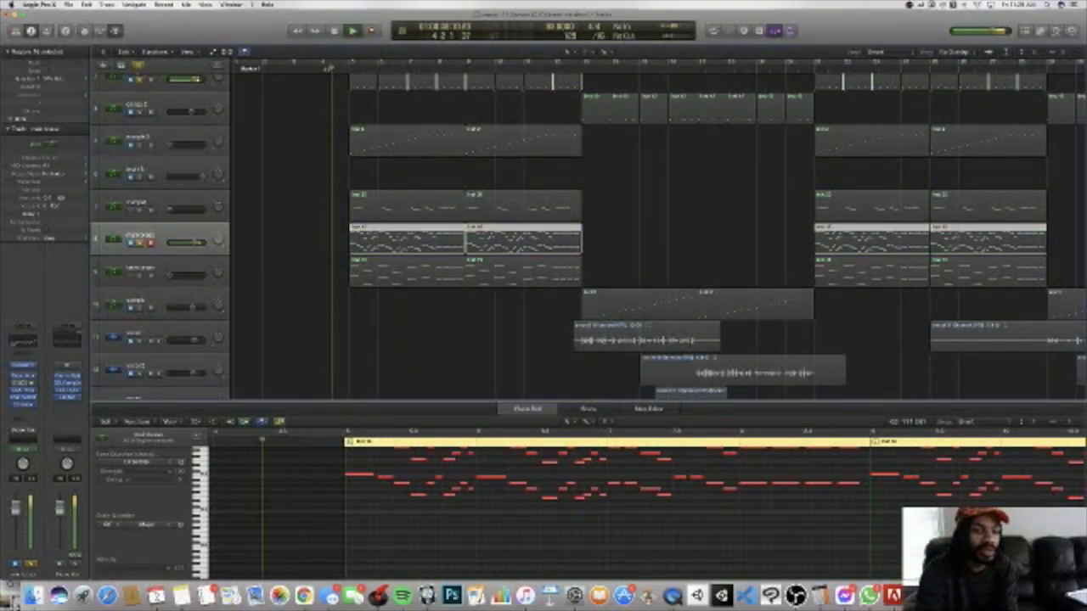
scroll(324, 74, "down", 12)
scroll(324, 74, "up", 8)
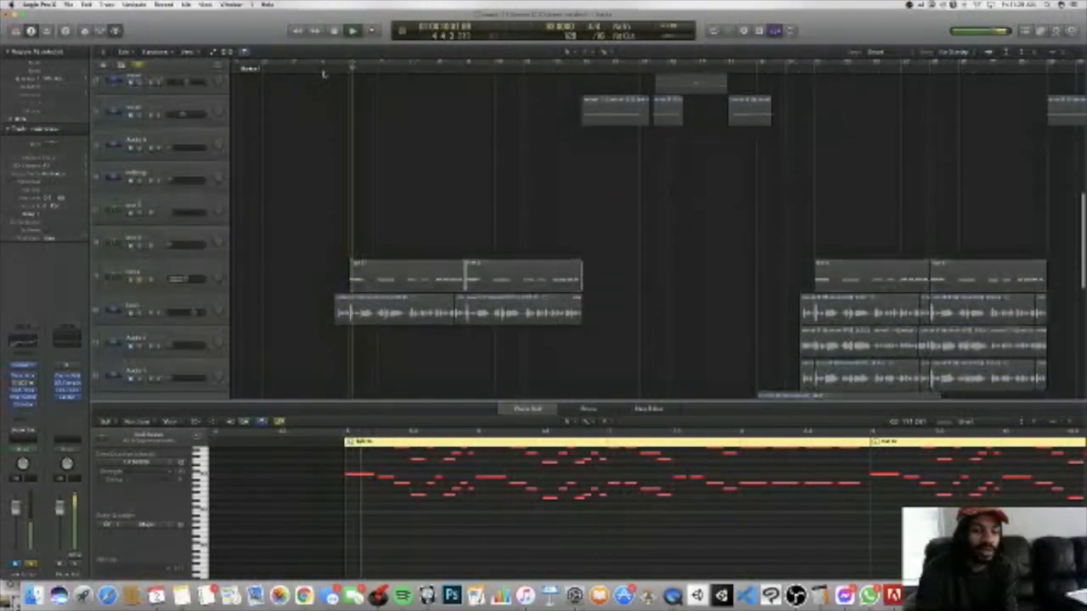
scroll(348, 191, "down", 12)
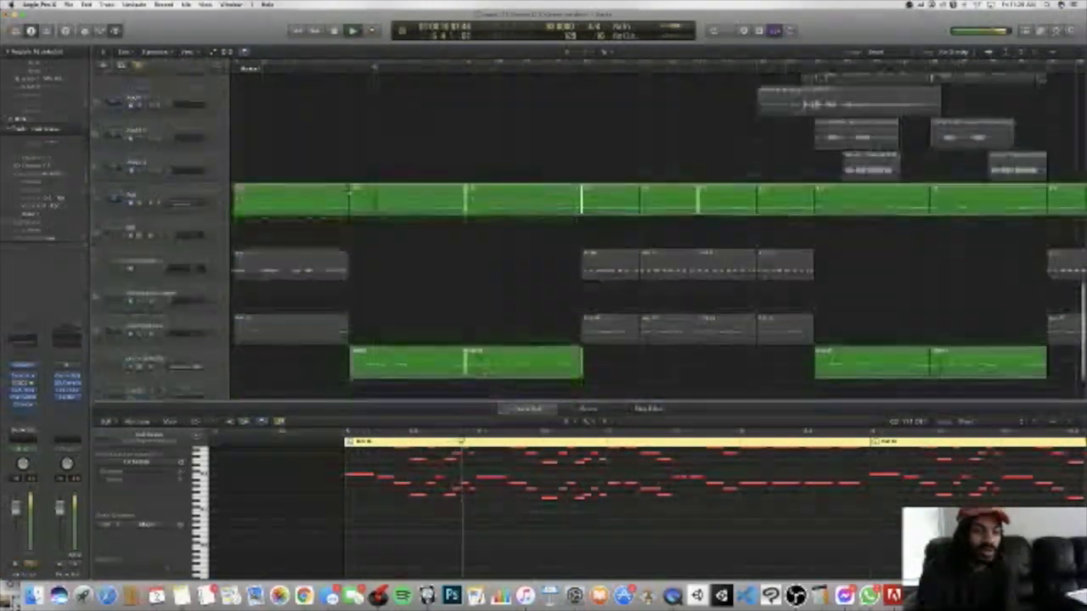
Step: Restart the combination from just before bar 5, muting and unmuting the lower piano melodies track during playback
left_click(328, 69)
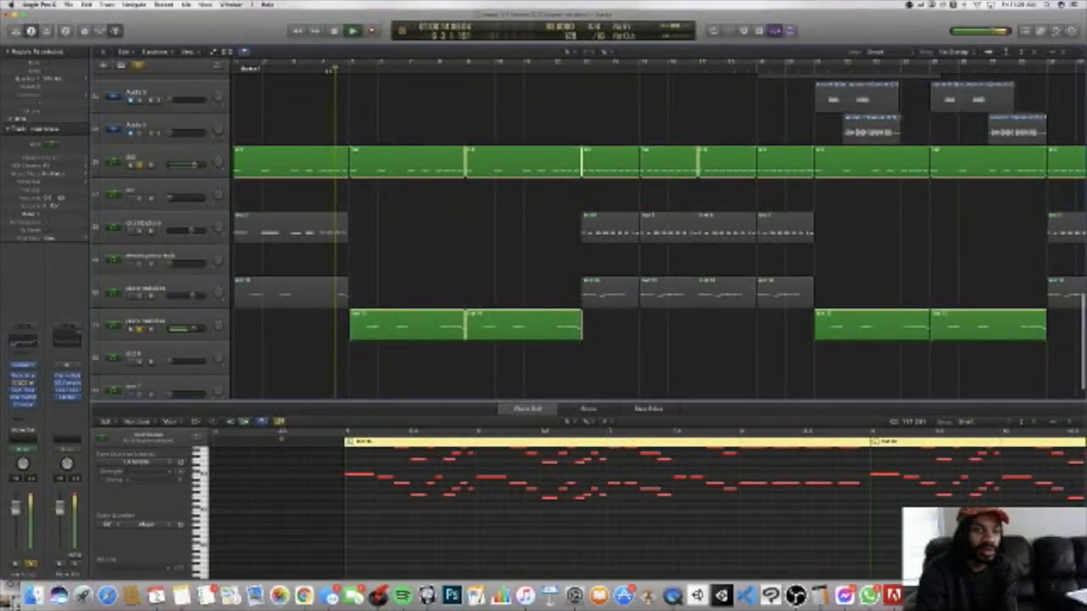
key("m")
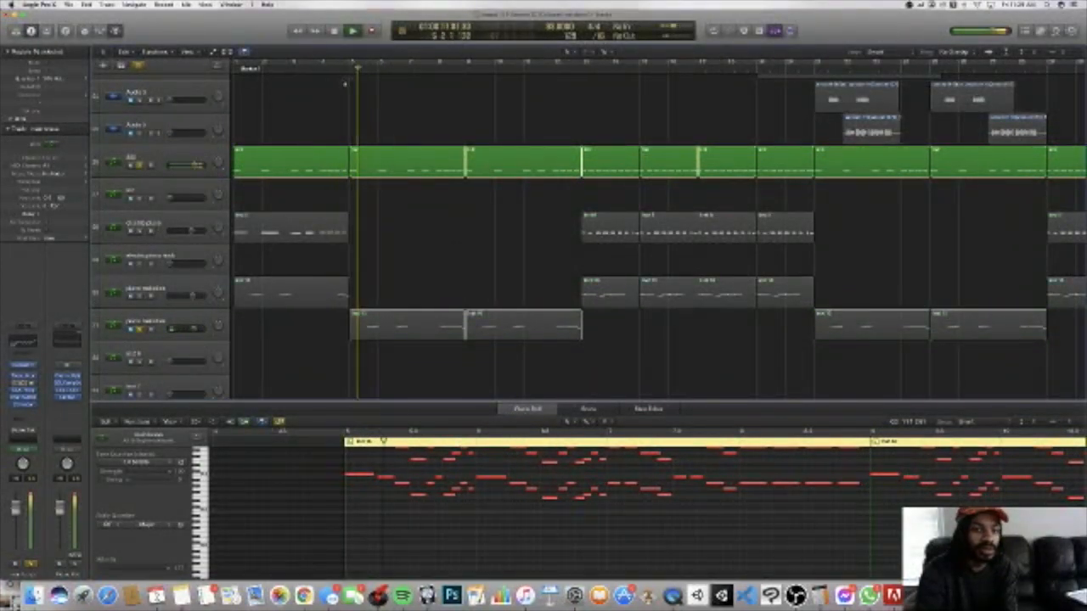
key("m")
scroll(346, 83, "up", 12)
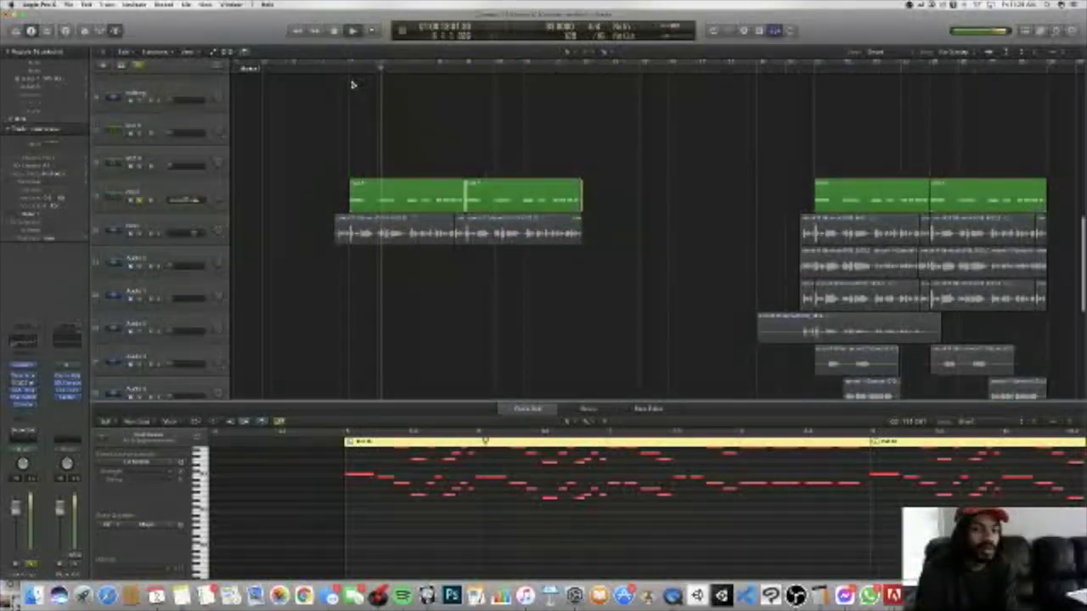
scroll(352, 84, "up", 10)
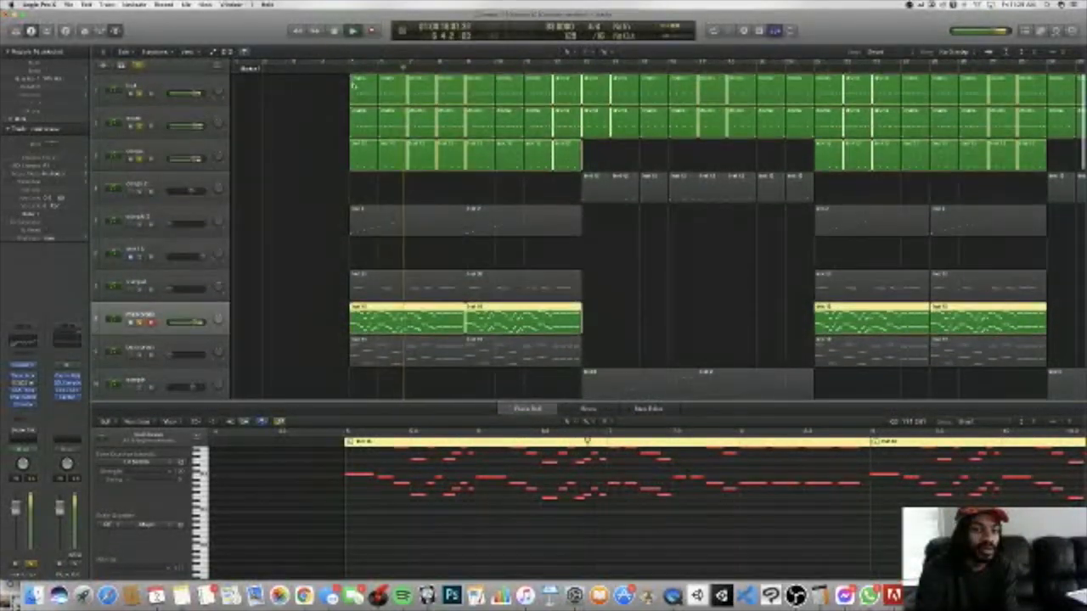
scroll(353, 84, "down", 10)
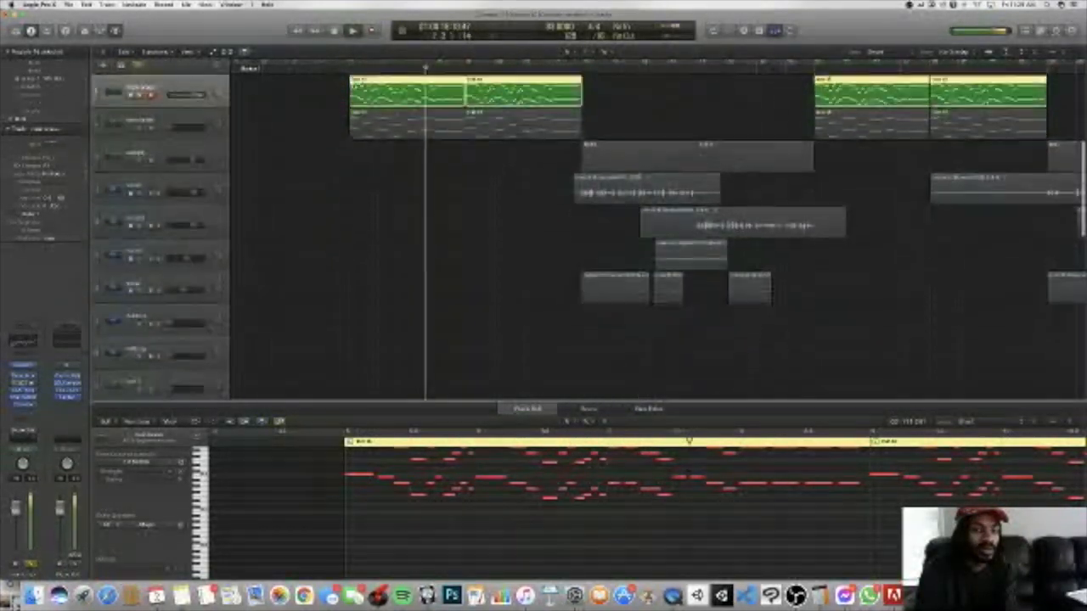
Step: Play the 808 track on its own up to bar 12, stop playback and clear all solos
scroll(353, 84, "down", 3)
key("space")
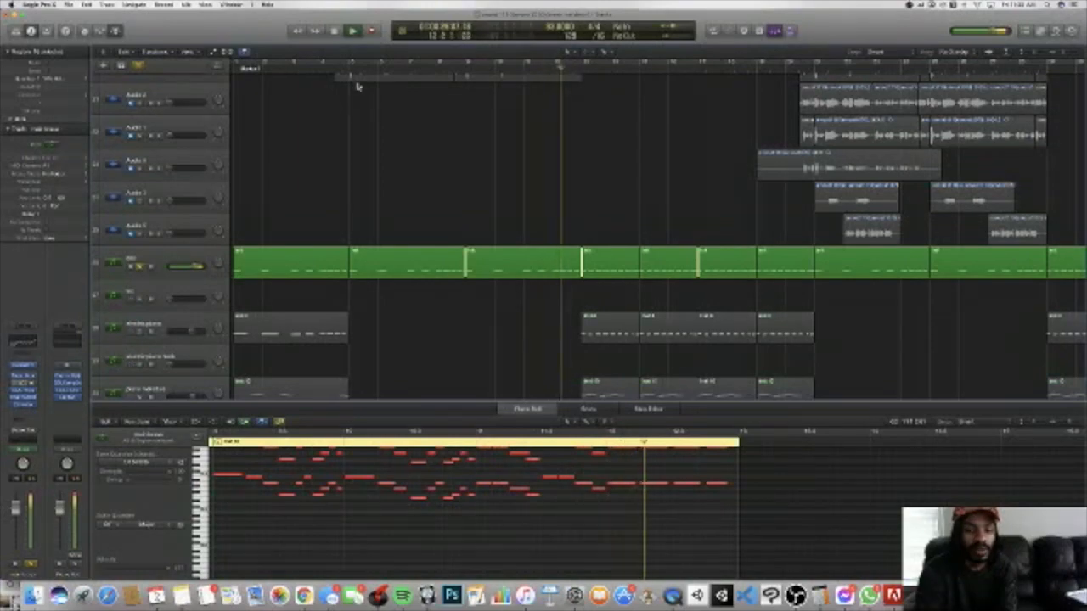
key("s")
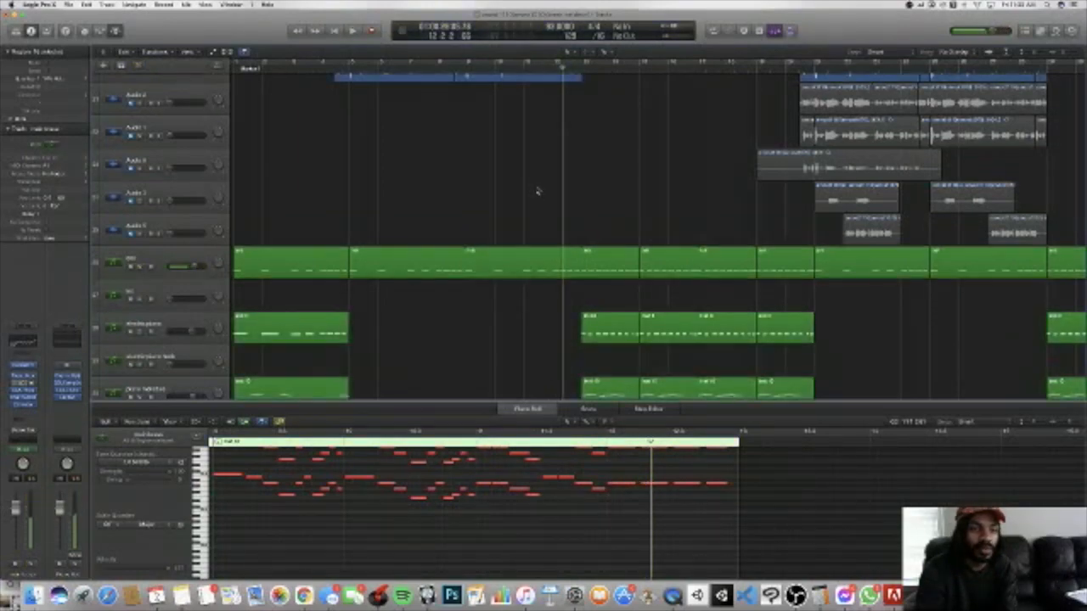
Step: Solo the electric piano track, play its section from bar 12, and stop playback at bar 17
scroll(536, 189, "down", 5)
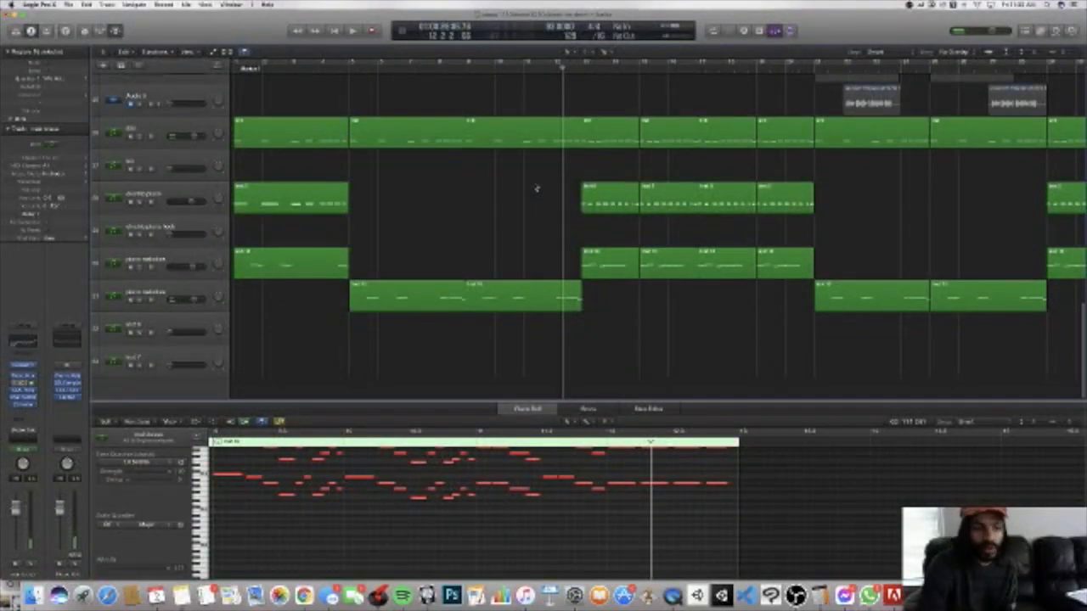
scroll(593, 221, "up", 1)
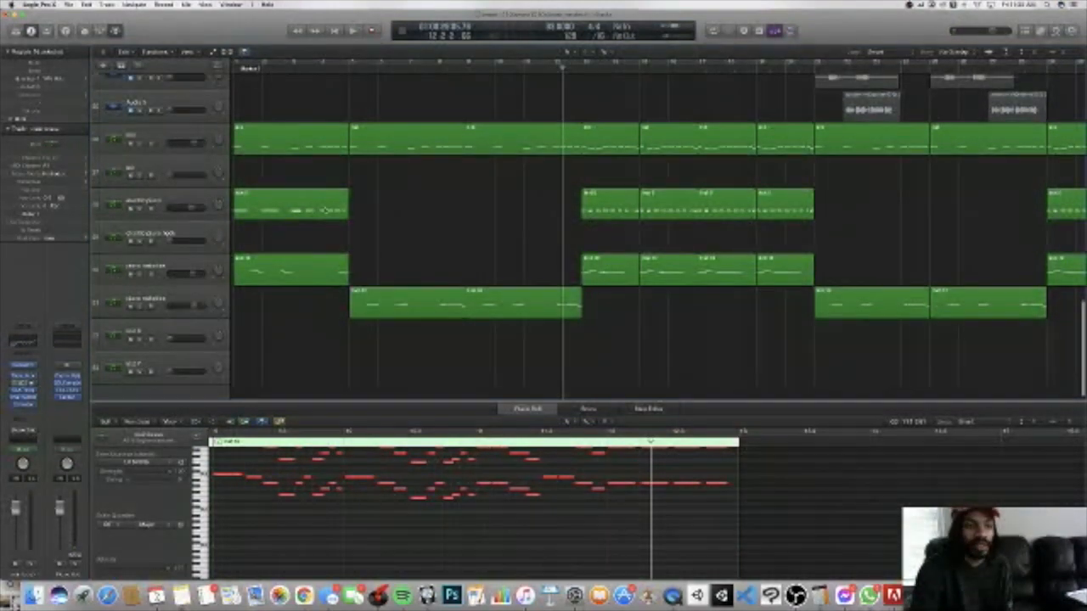
key("s")
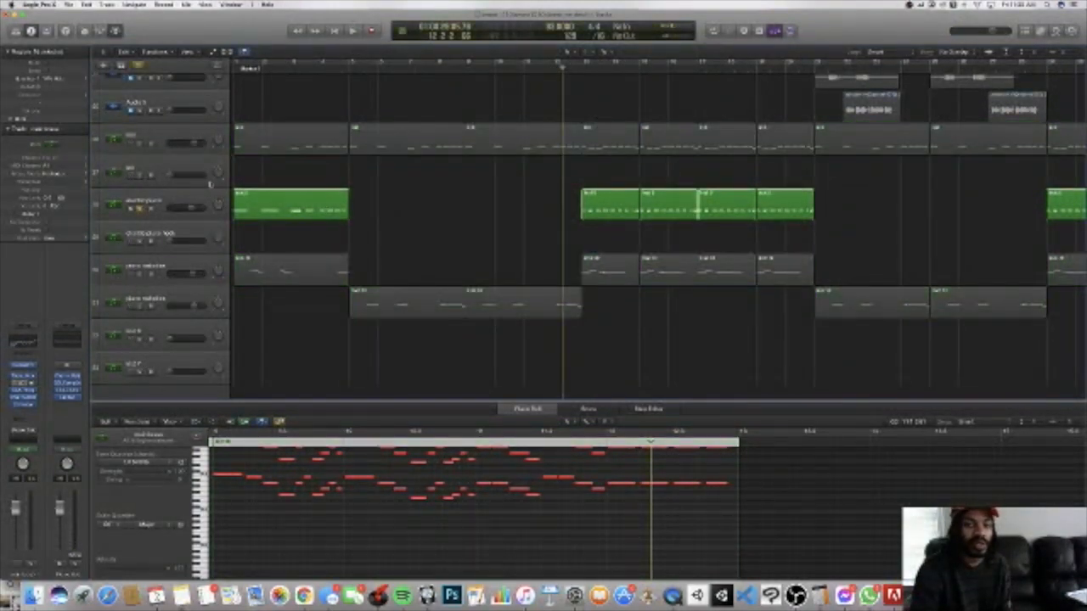
scroll(222, 183, "up", 5)
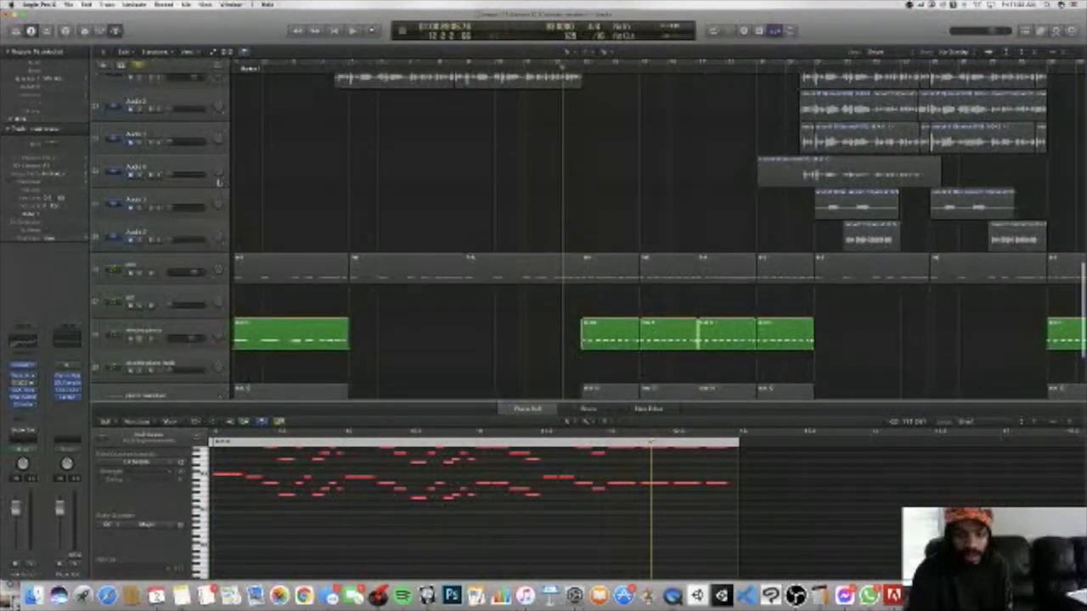
scroll(493, 109, "down", 3)
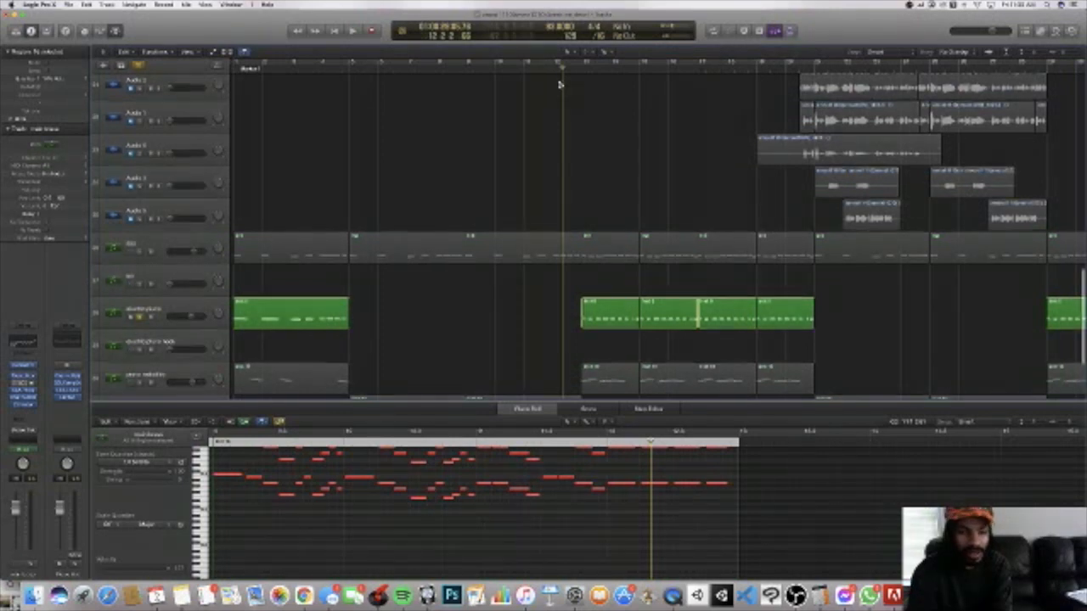
scroll(559, 84, "down", 2)
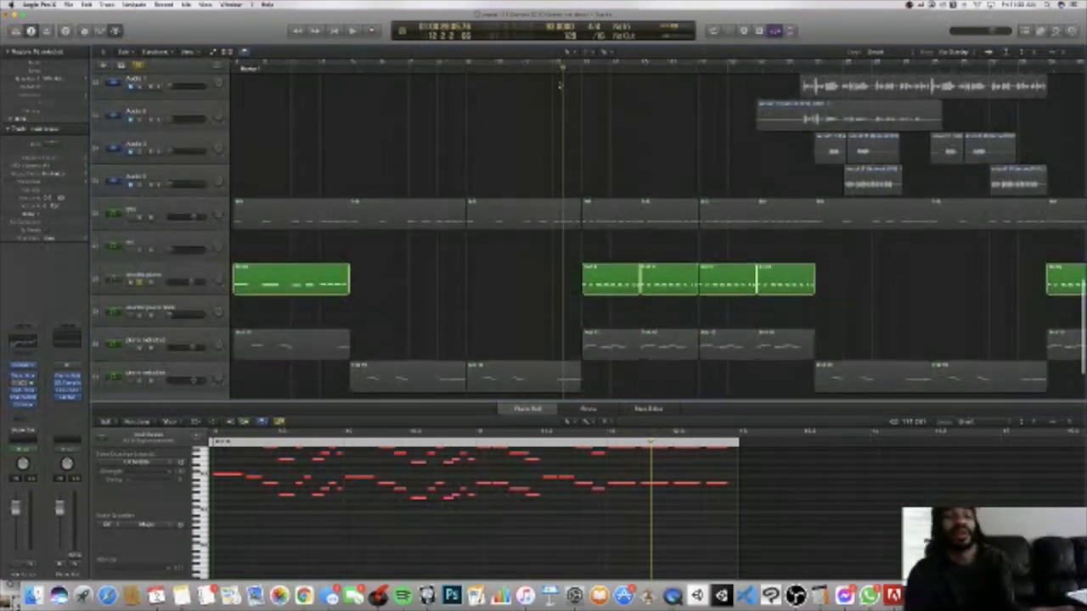
scroll(560, 84, "right", 1)
key("space")
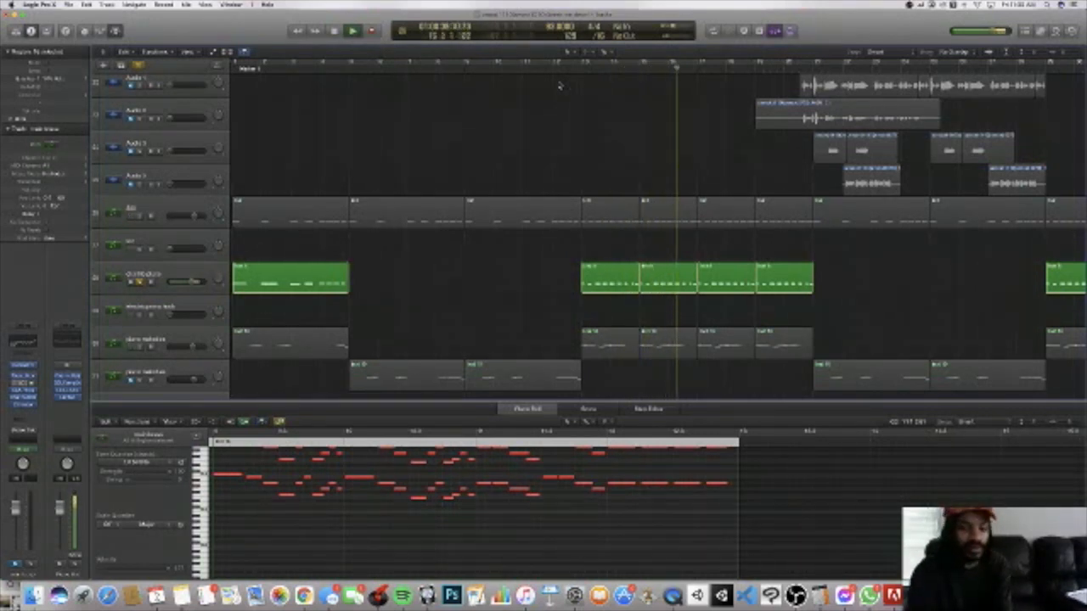
key("space")
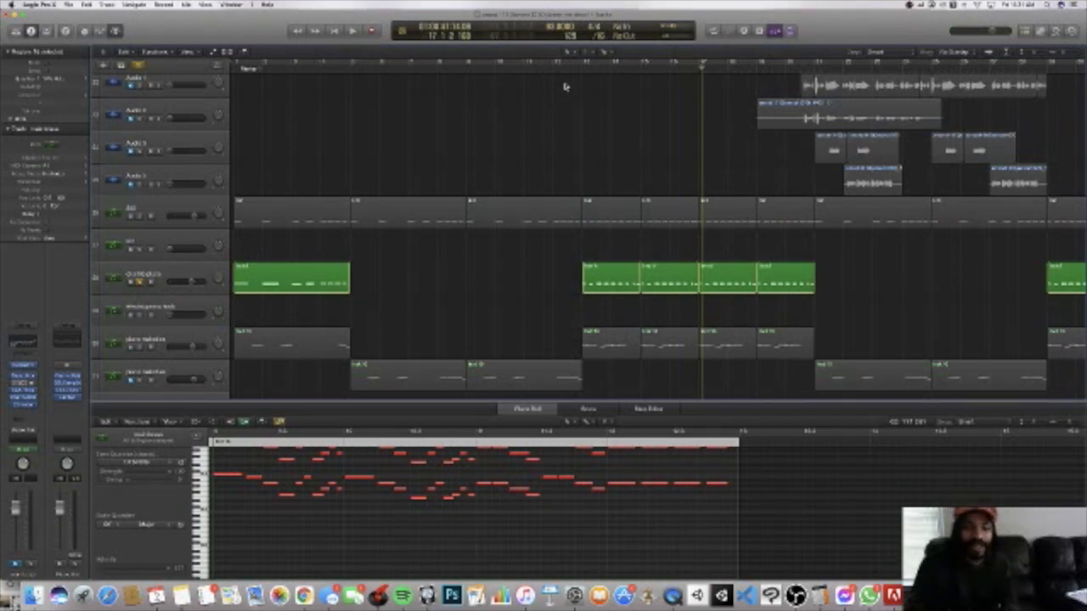
Step: Add the 808 track to the soloed electric piano and play both from bar 12
scroll(508, 62, "down", 3)
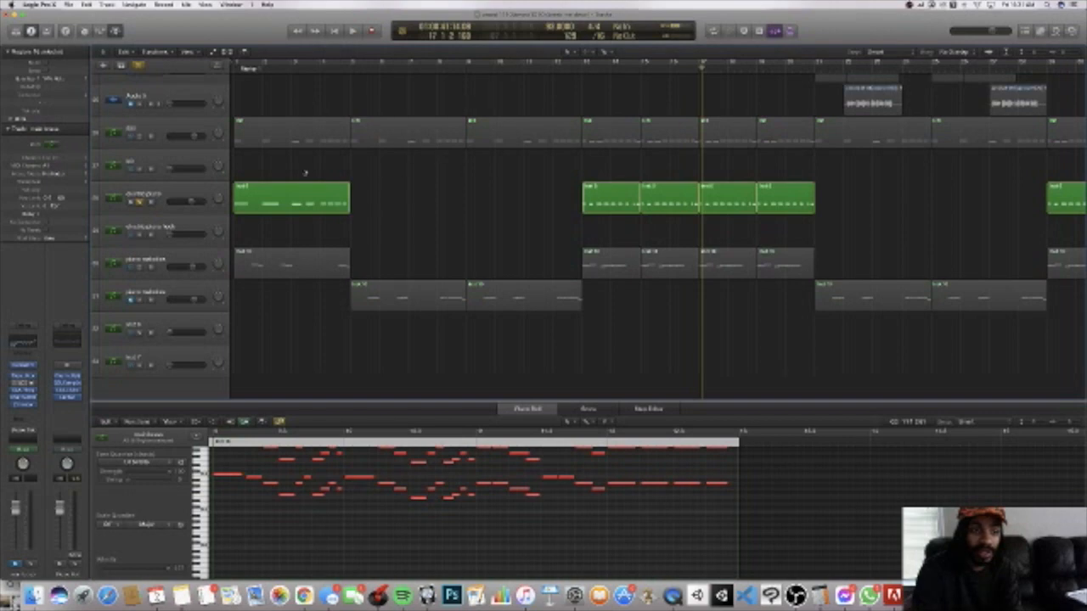
left_click(141, 142)
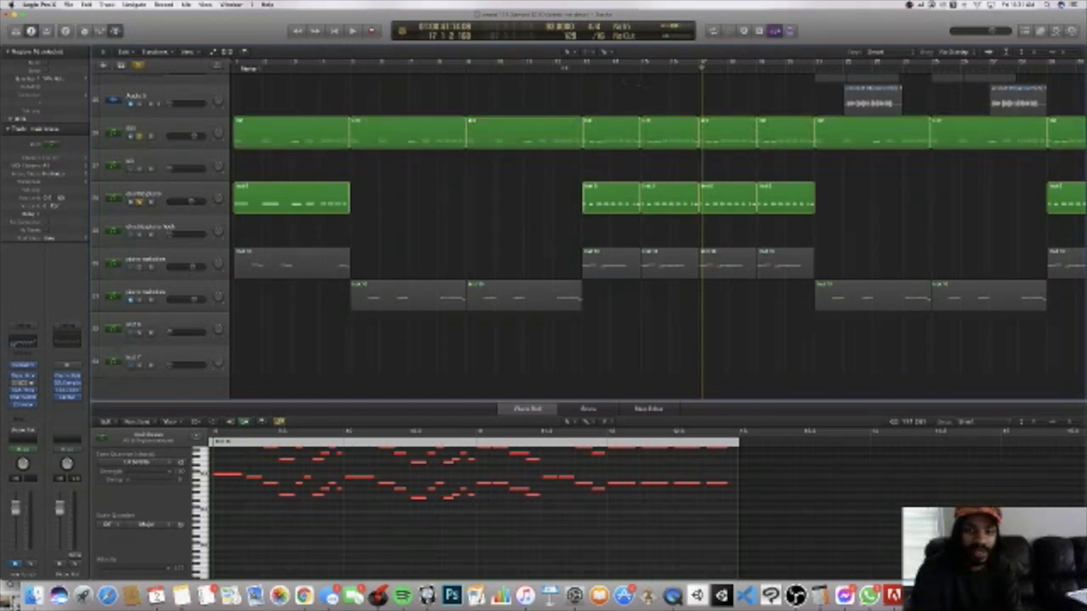
left_click(564, 68)
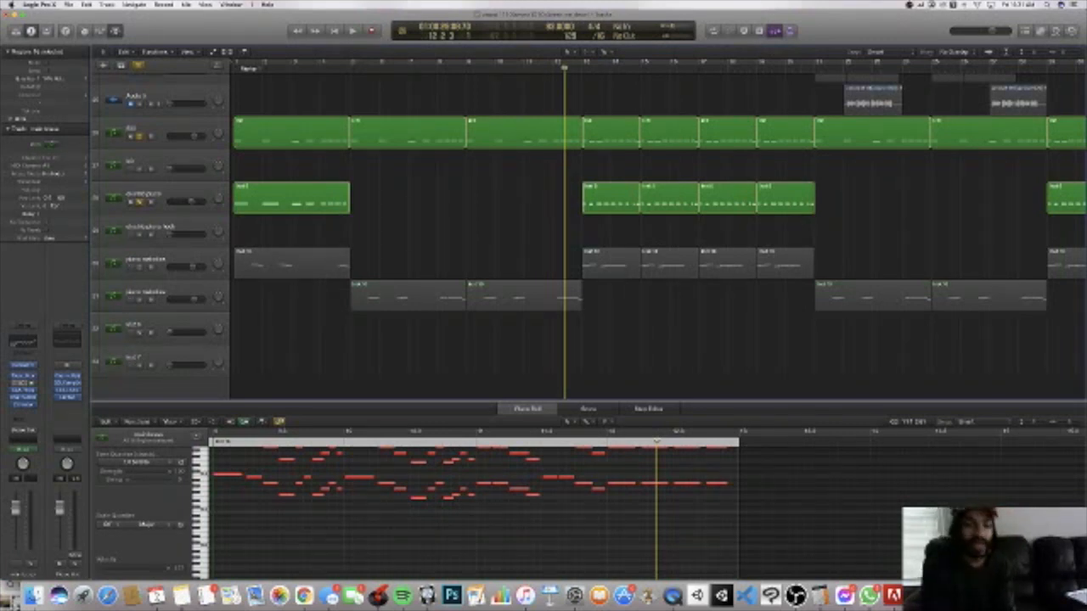
key("space")
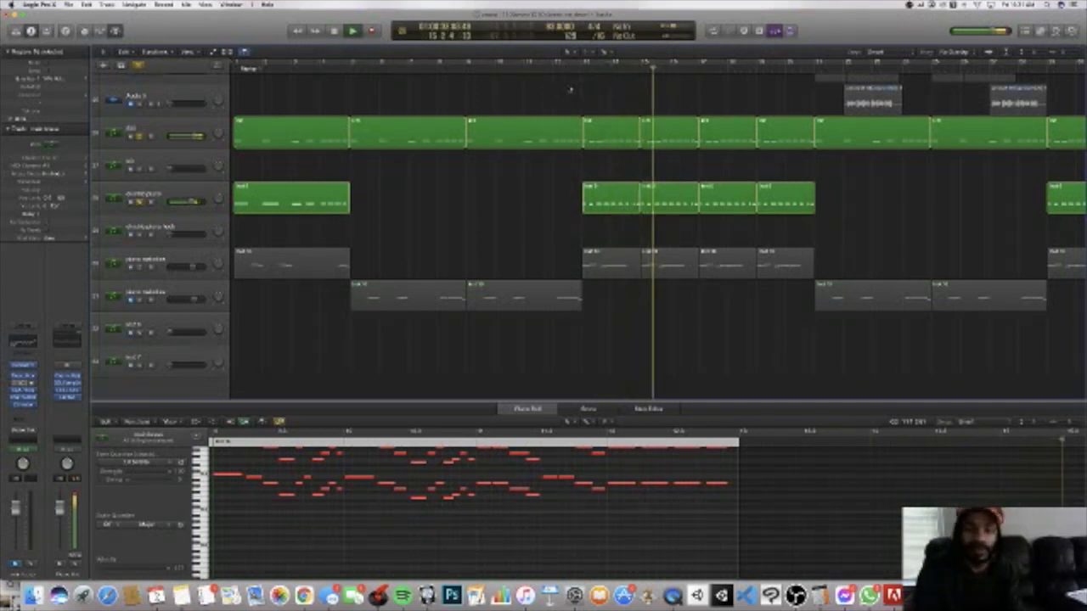
Step: Solo only sample track 10 and play it from bar 12
scroll(569, 89, "up", 1)
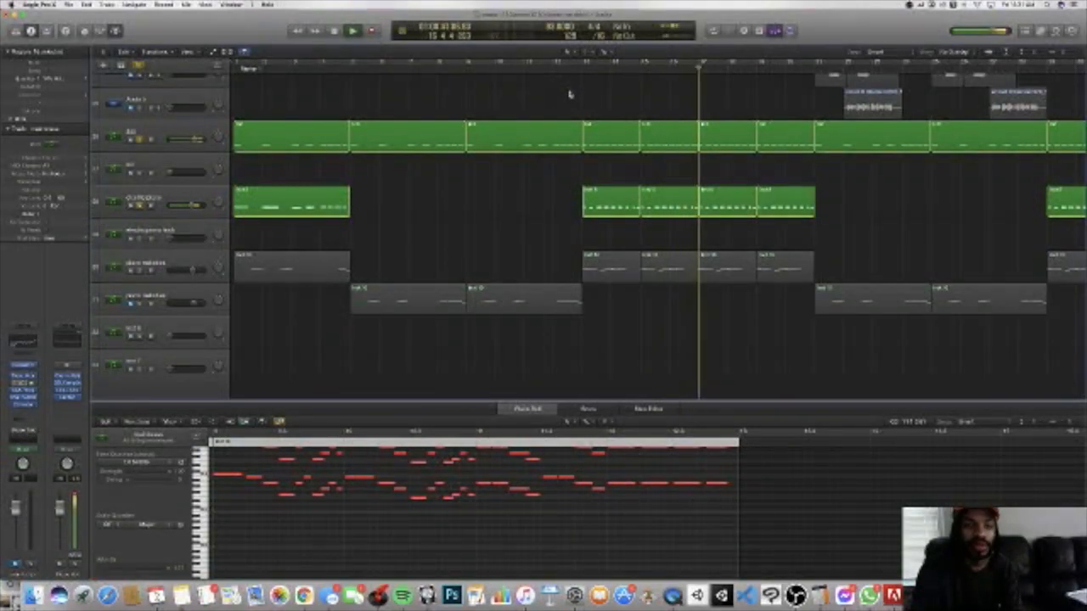
scroll(582, 96, "up", 10)
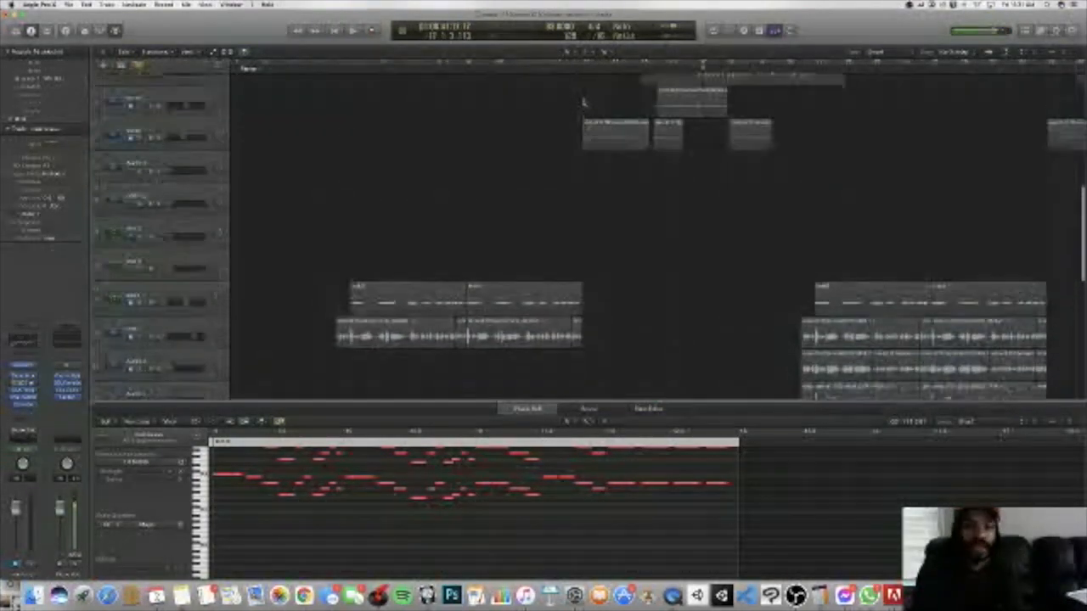
scroll(582, 100, "up", 5)
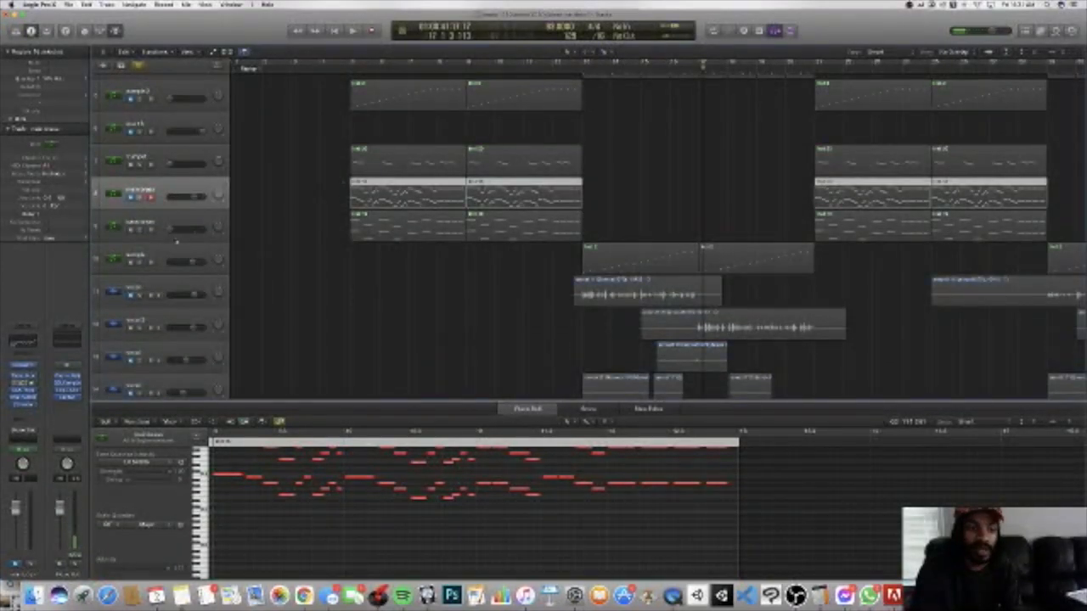
left_click(141, 264)
scroll(374, 194, "up", 1)
left_click(566, 69)
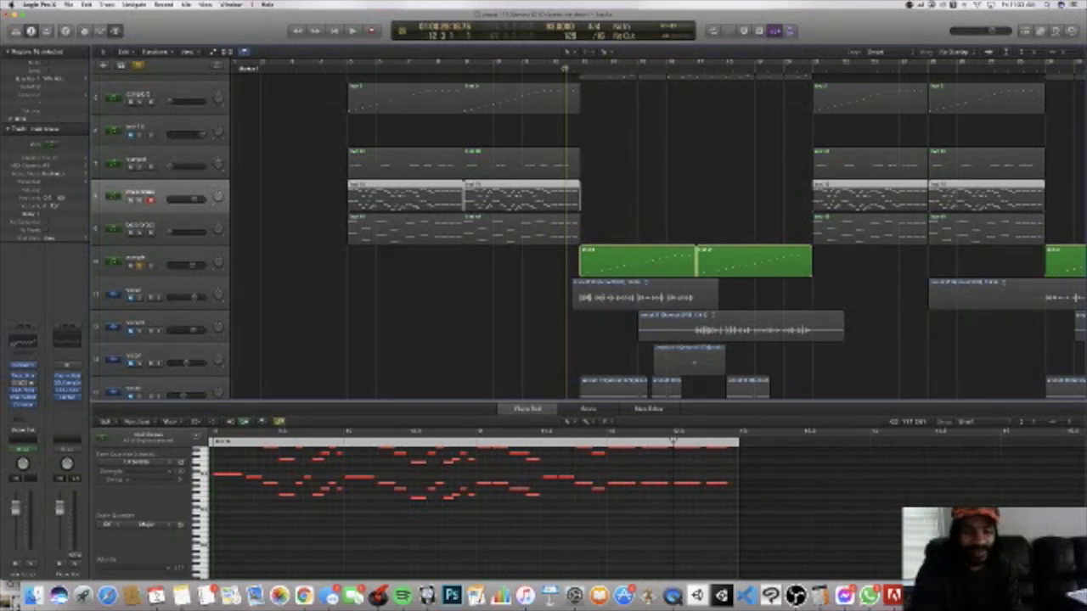
key("space")
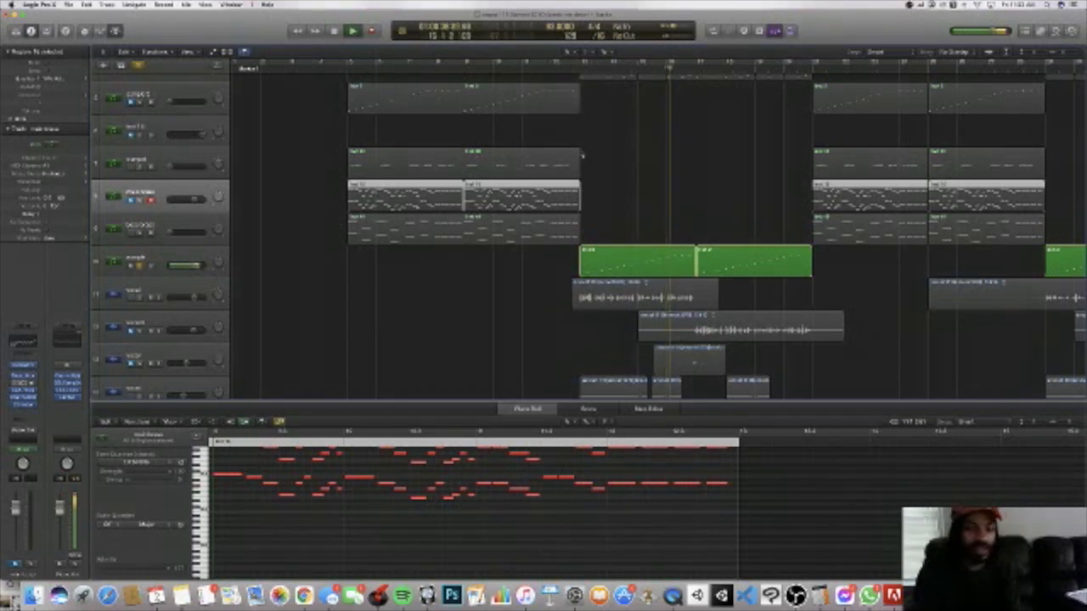
Step: Clear all solos during playback to hear the full arrangement, and stop at bar 18
scroll(582, 154, "down", 3)
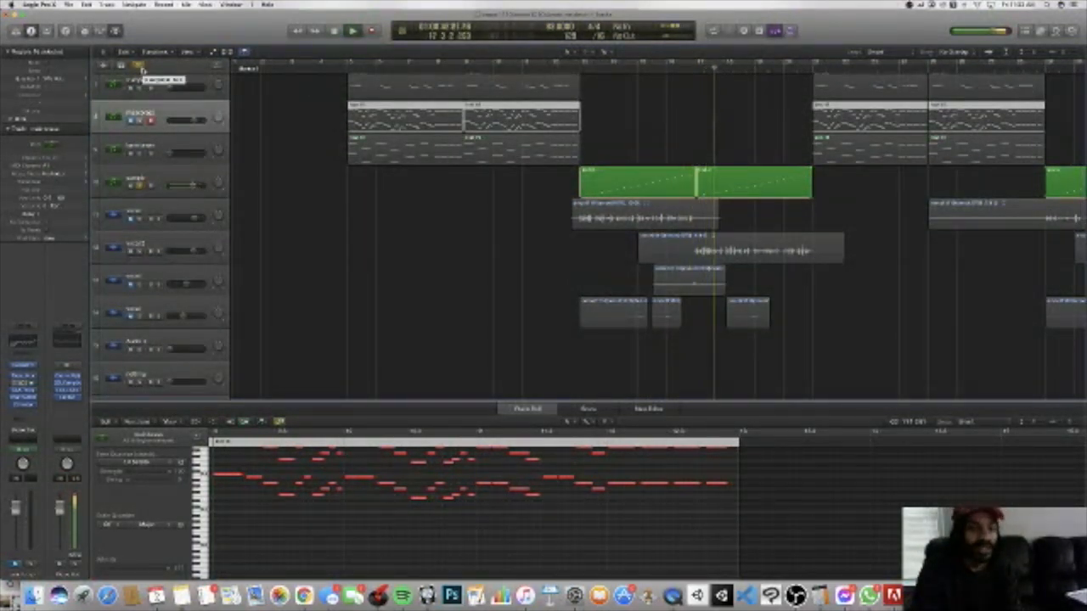
left_click(140, 67)
key("space")
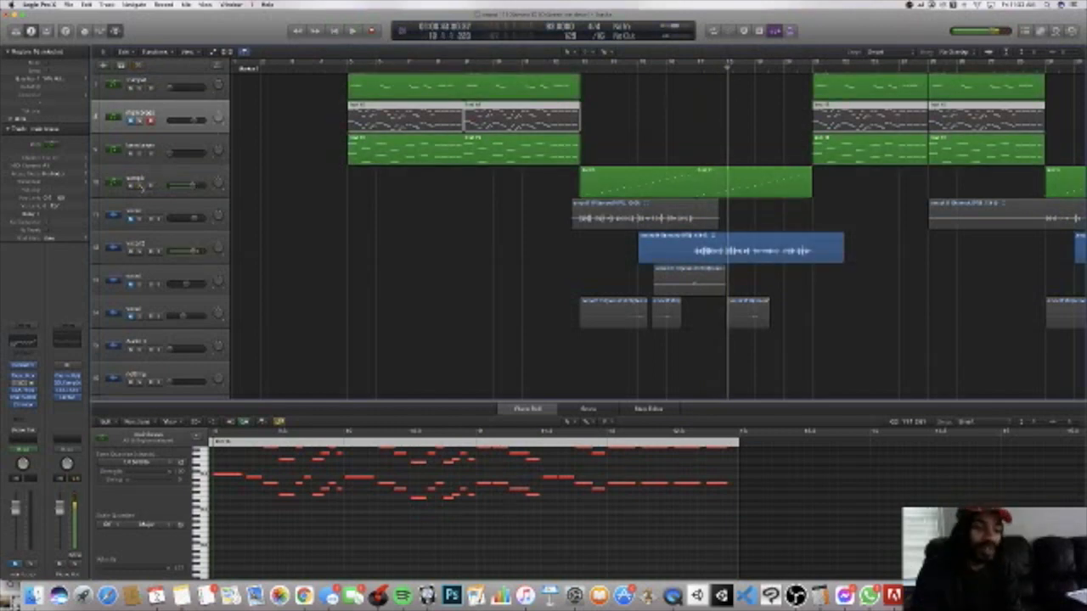
Step: Solo sample track 10 again and replay it from bar 12
left_click(142, 187)
left_click(566, 70)
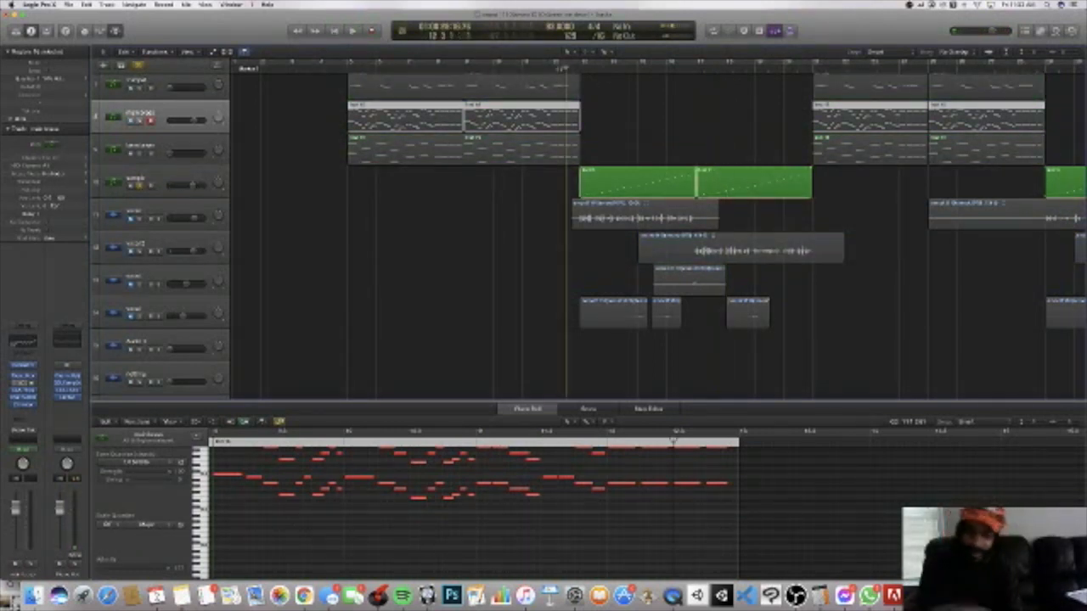
key("space")
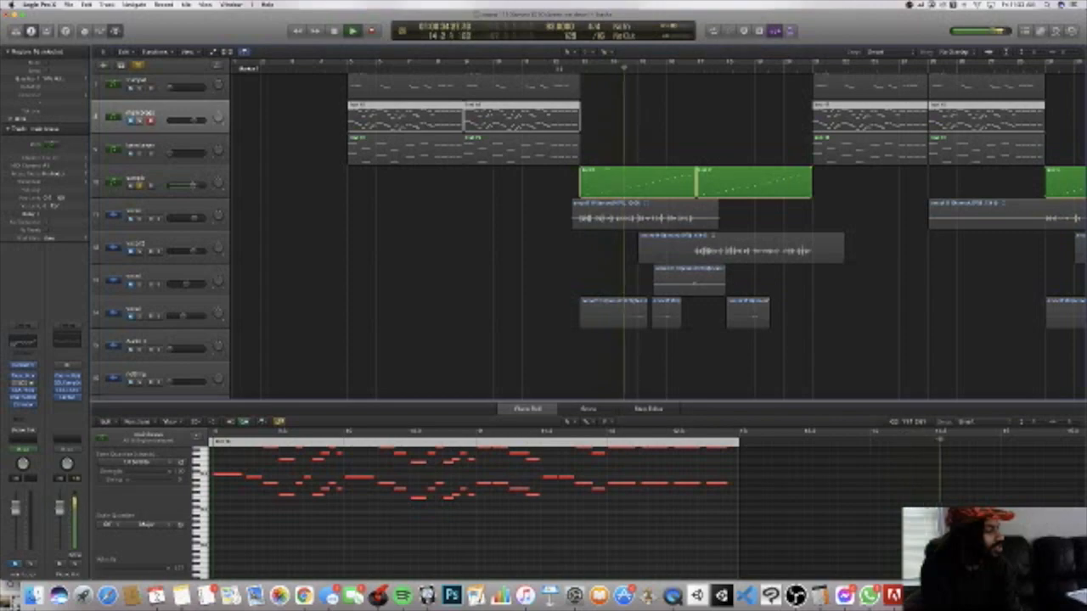
Step: Add the electric piano and 808 tracks to the solo group during playback and restart the combination from bar 12
scroll(658, 229, "down", 5)
scroll(355, 219, "down", 10)
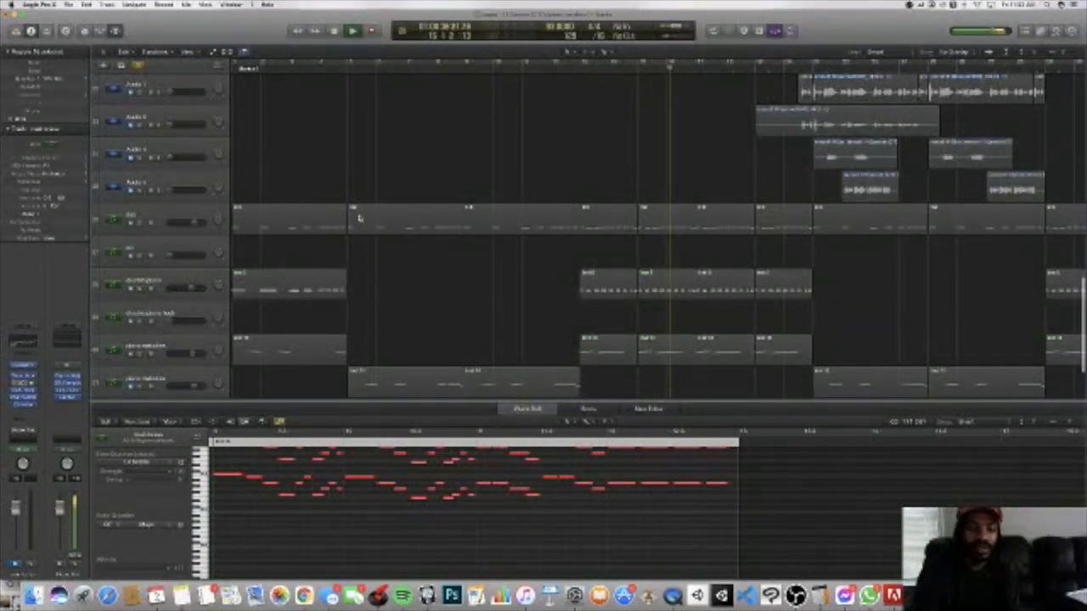
left_click(140, 290)
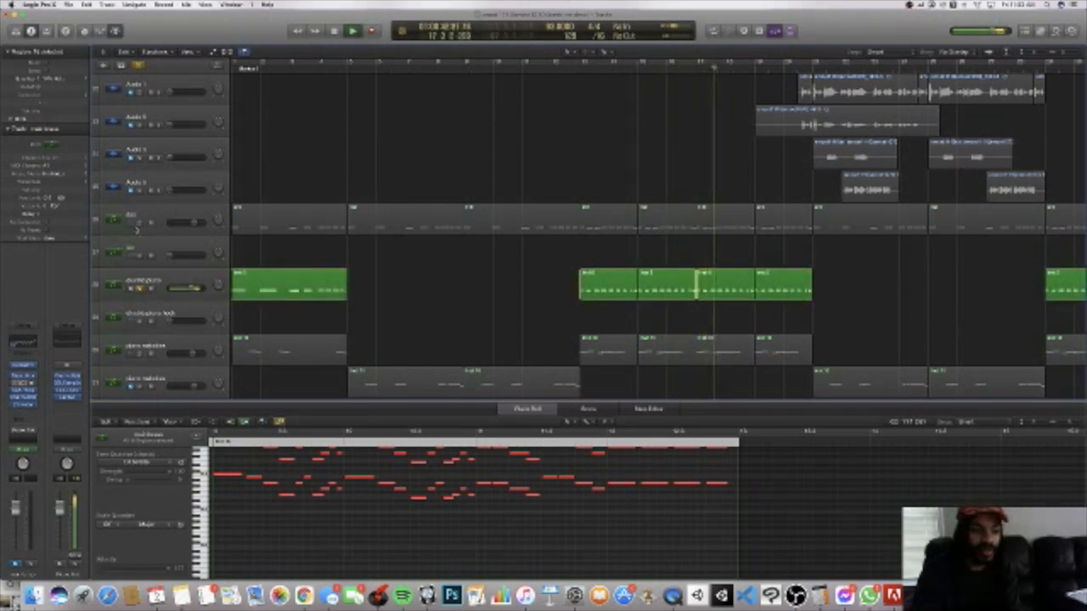
left_click(138, 223)
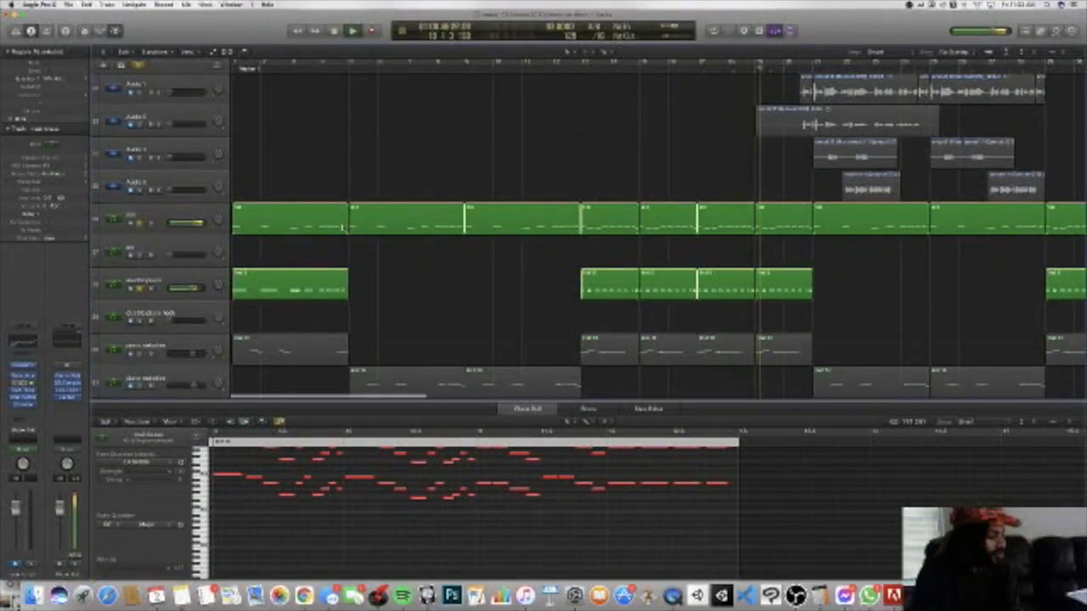
left_click(567, 68)
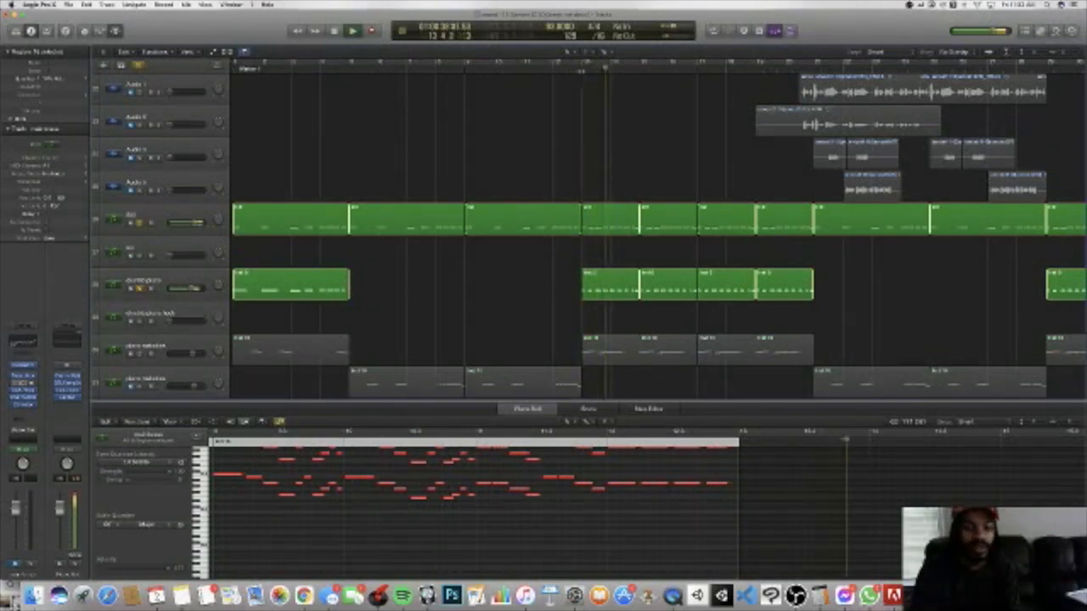
Step: Add the upper piano melodies track to the solo group and play the combination from bar 12
scroll(607, 61, "down", 3)
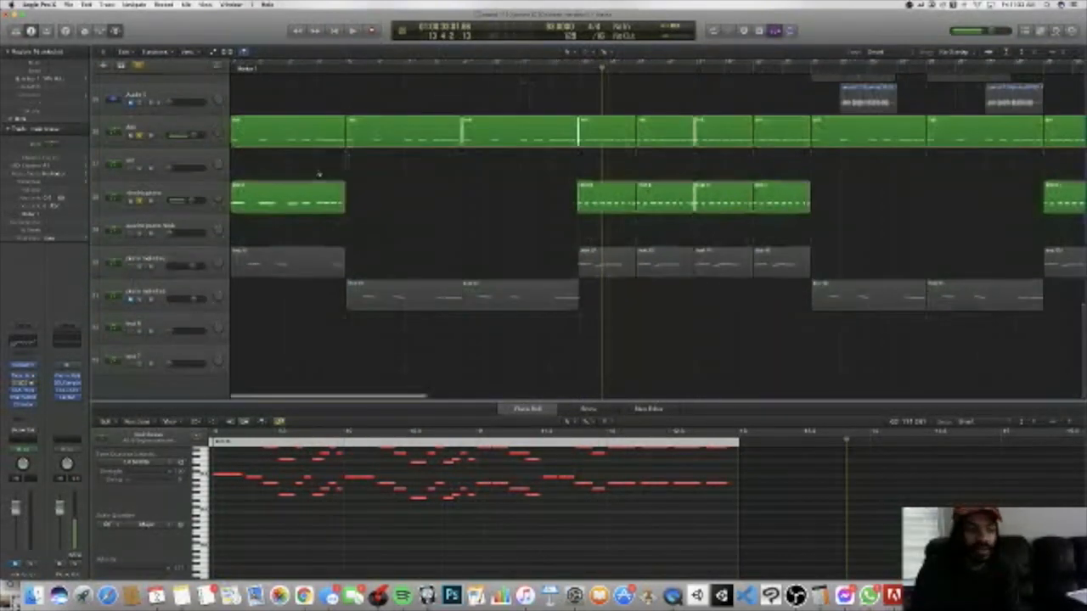
left_click(141, 269)
left_click(564, 68)
key("space")
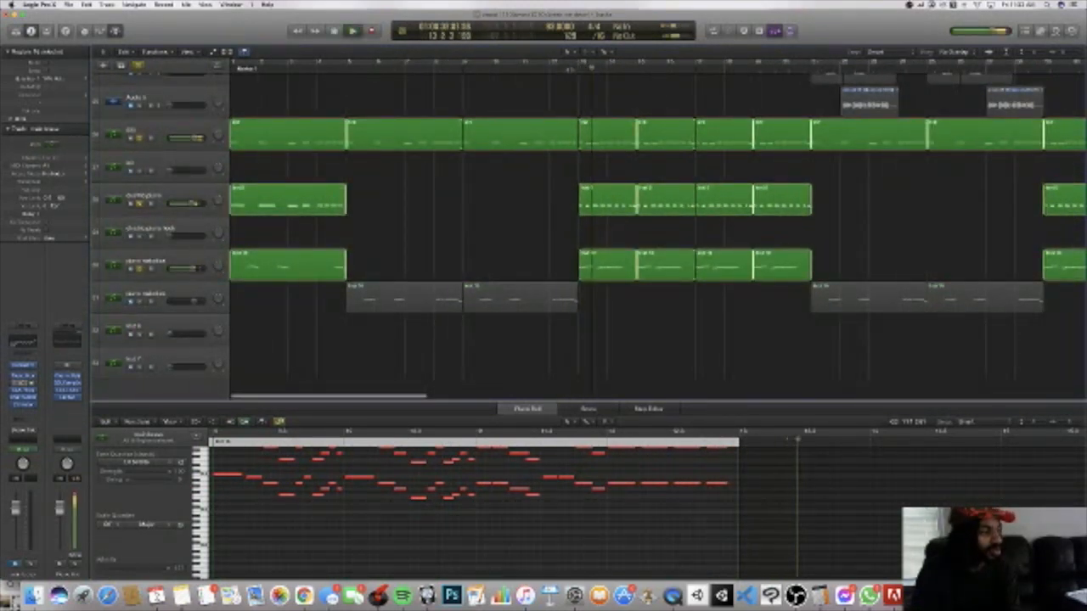
Step: Reduce the solo group to only the upper piano melodies track and listen to it during playback
scroll(141, 234, "up", 1)
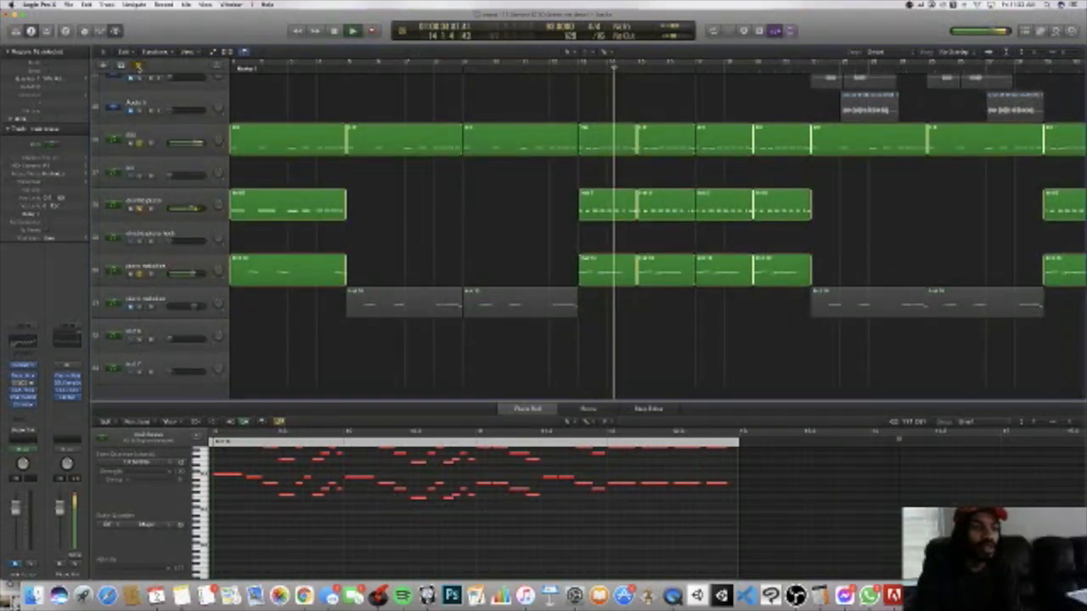
left_click(140, 272)
scroll(141, 274, "up", 1)
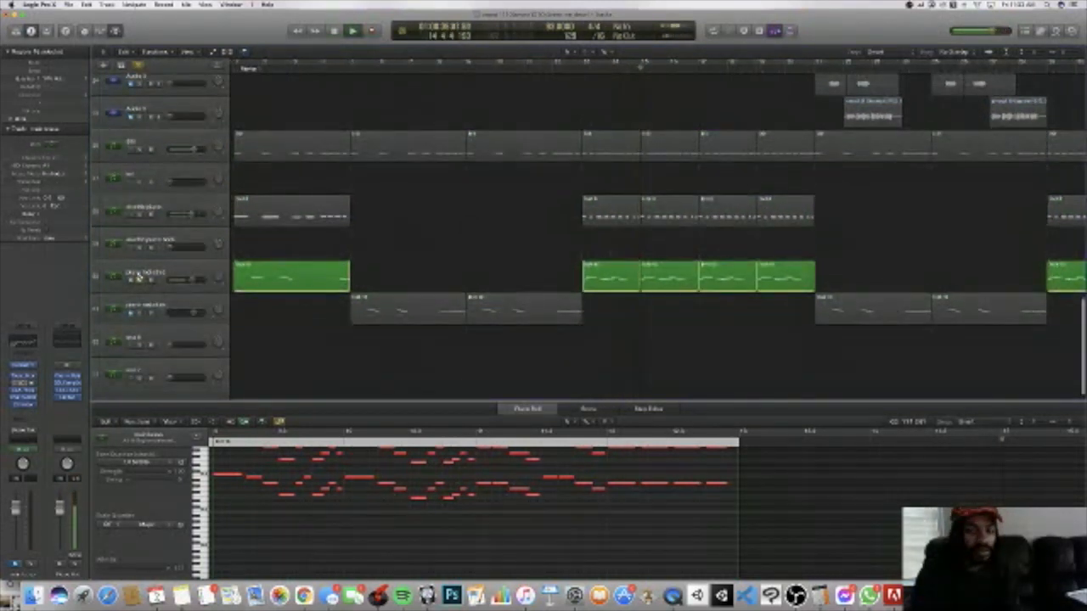
scroll(339, 289, "up", 10)
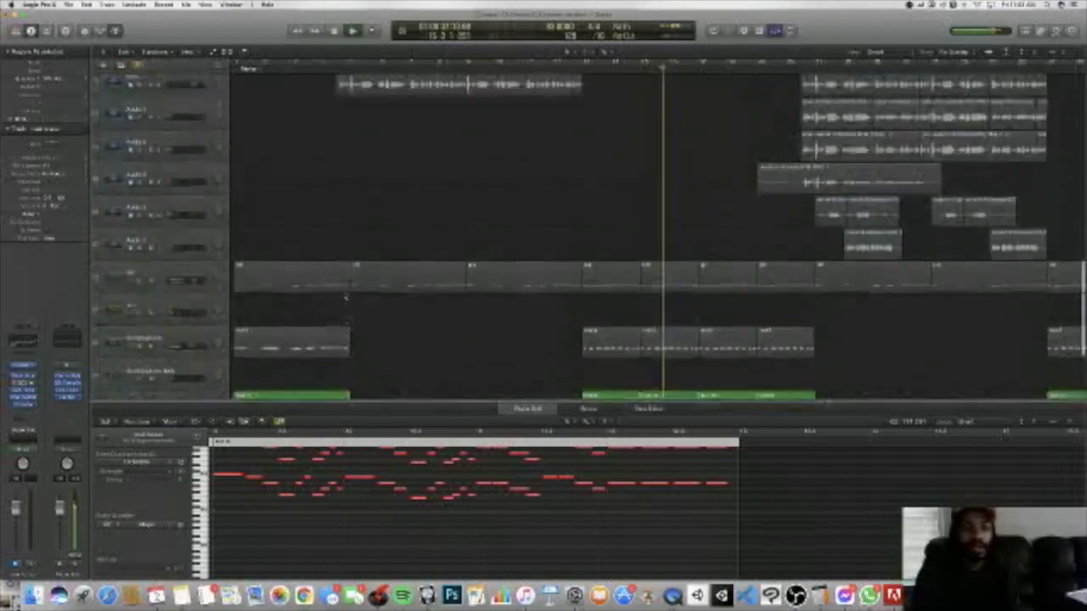
scroll(345, 297, "up", 10)
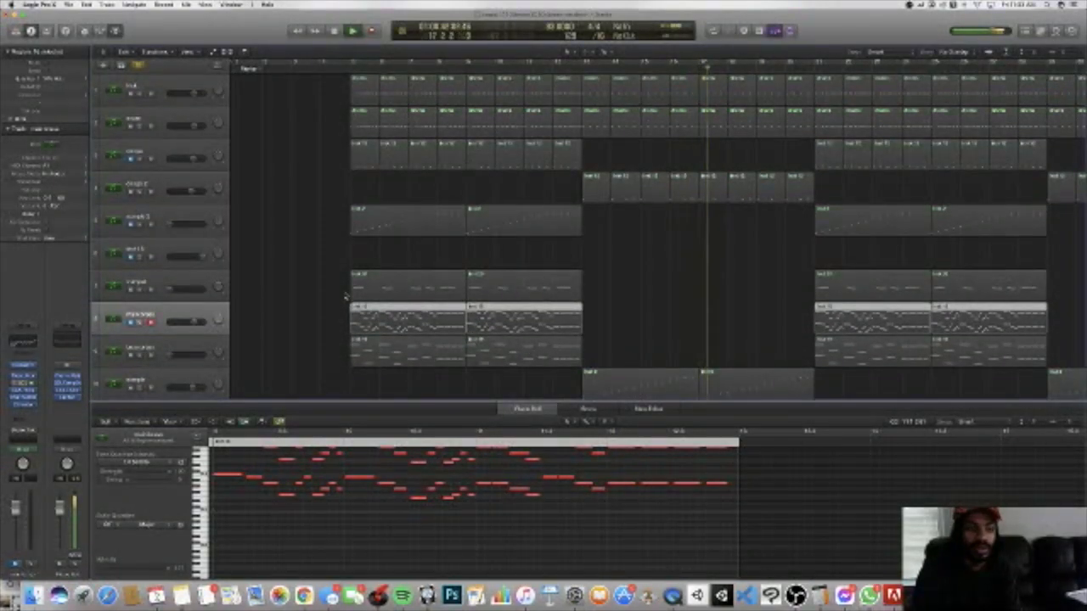
Step: Clear the other solos, solo only drum track 4, and play it from bar 12
scroll(339, 299, "right", 3)
scroll(333, 304, "left", 3)
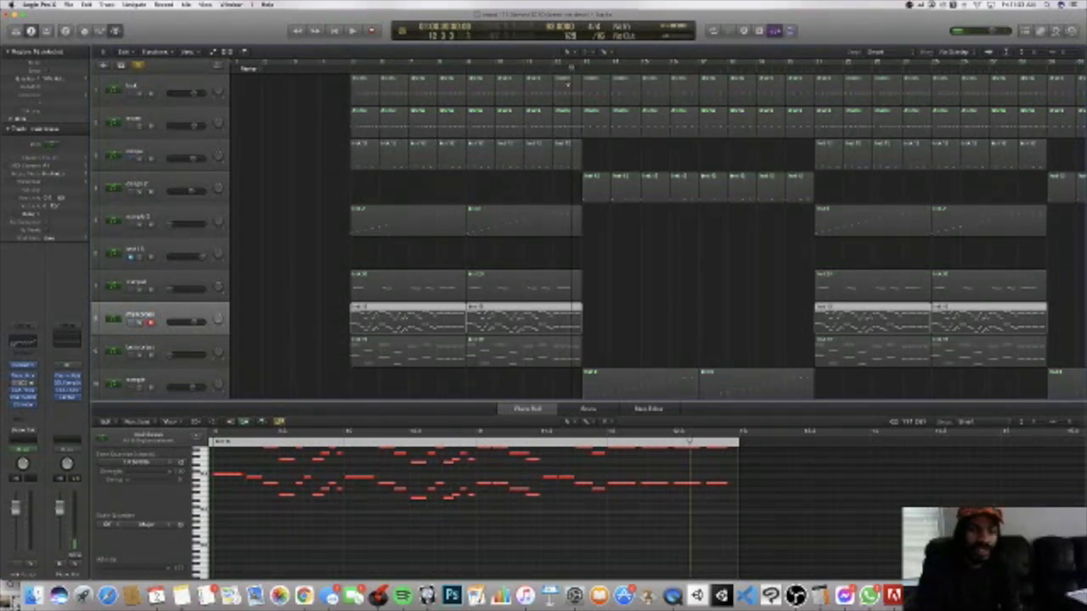
left_click(144, 196)
left_click(140, 67)
left_click(141, 194)
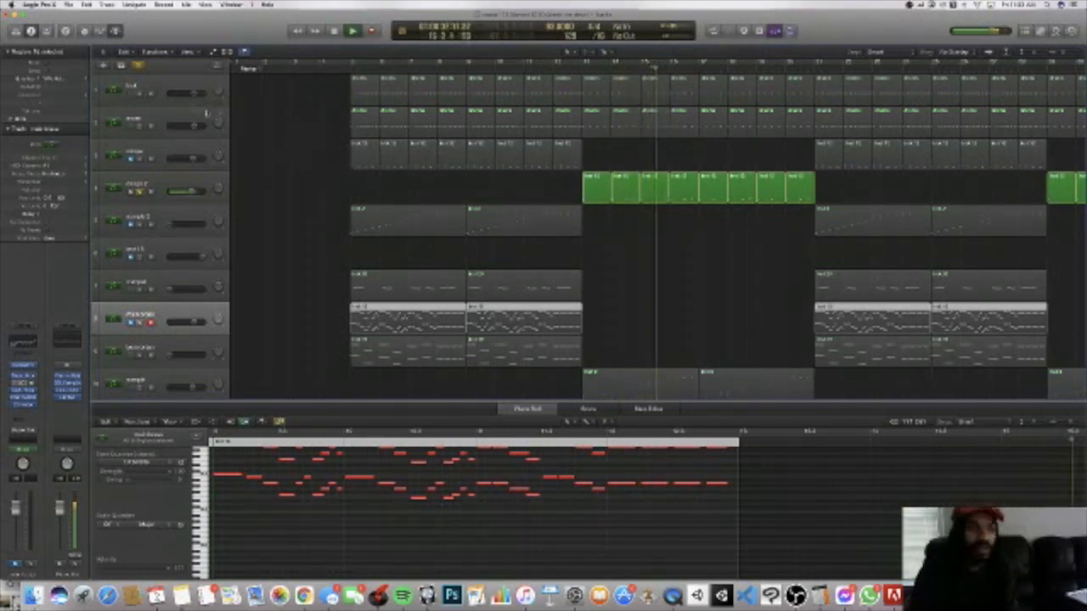
Step: Add drum tracks 1 and 2 to the solo group with drum track 4 and play the combination from bar 12
left_click(140, 96)
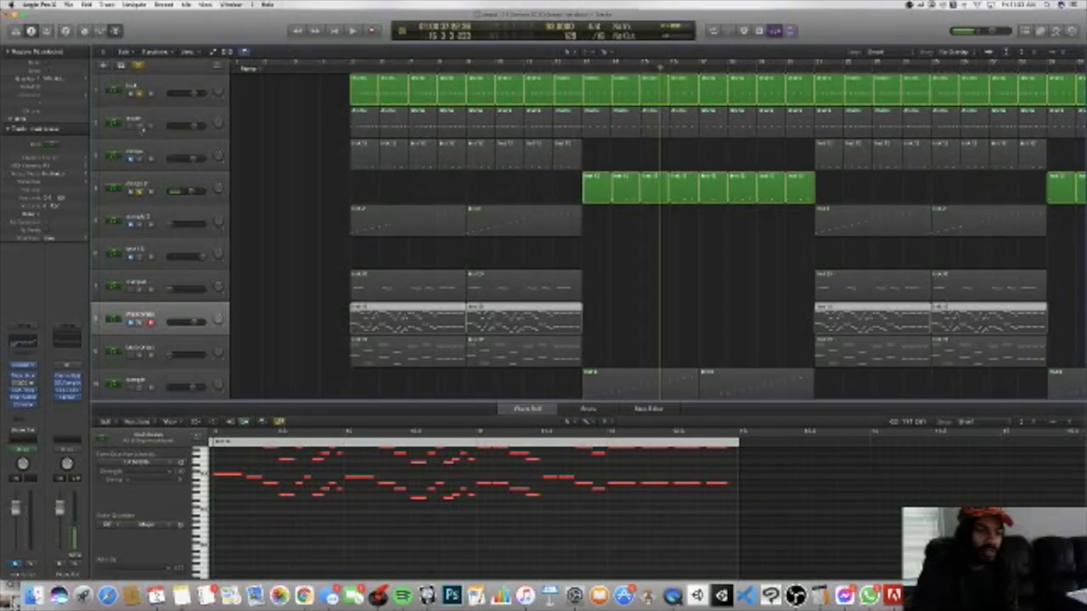
left_click(142, 128, "shift")
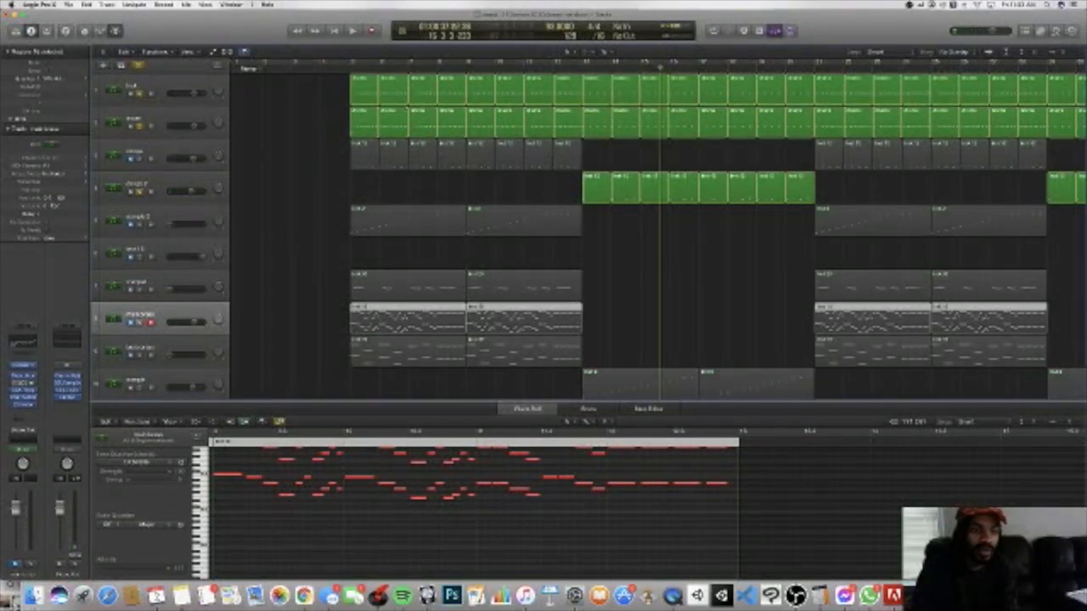
left_click(576, 67)
key("space")
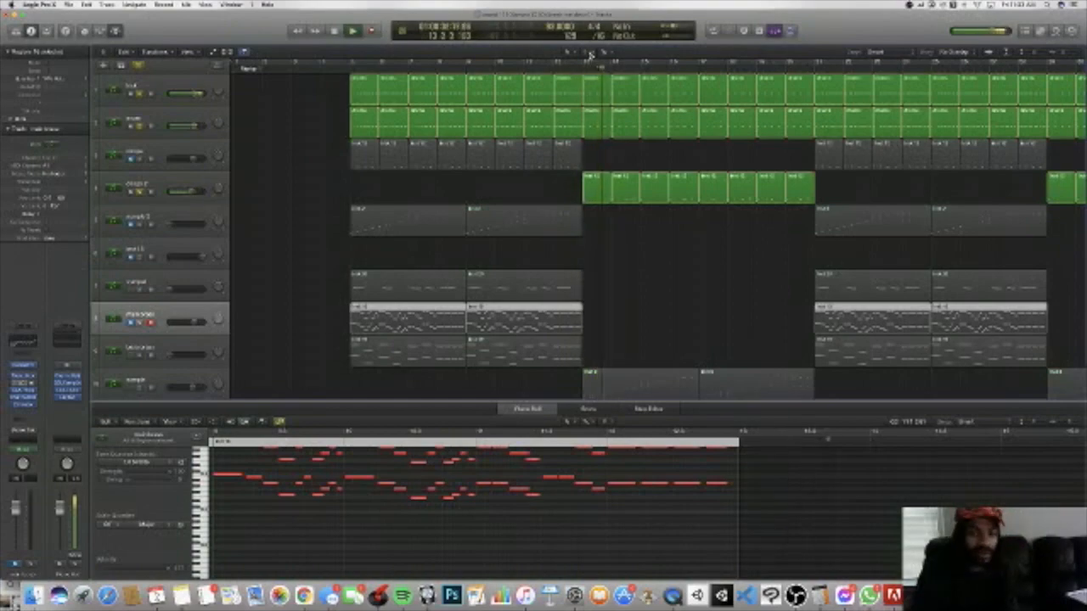
Step: Add the 808, electric piano and upper piano melodies tracks to the solo group during playback
scroll(576, 124, "down", 3)
scroll(575, 121, "down", 5)
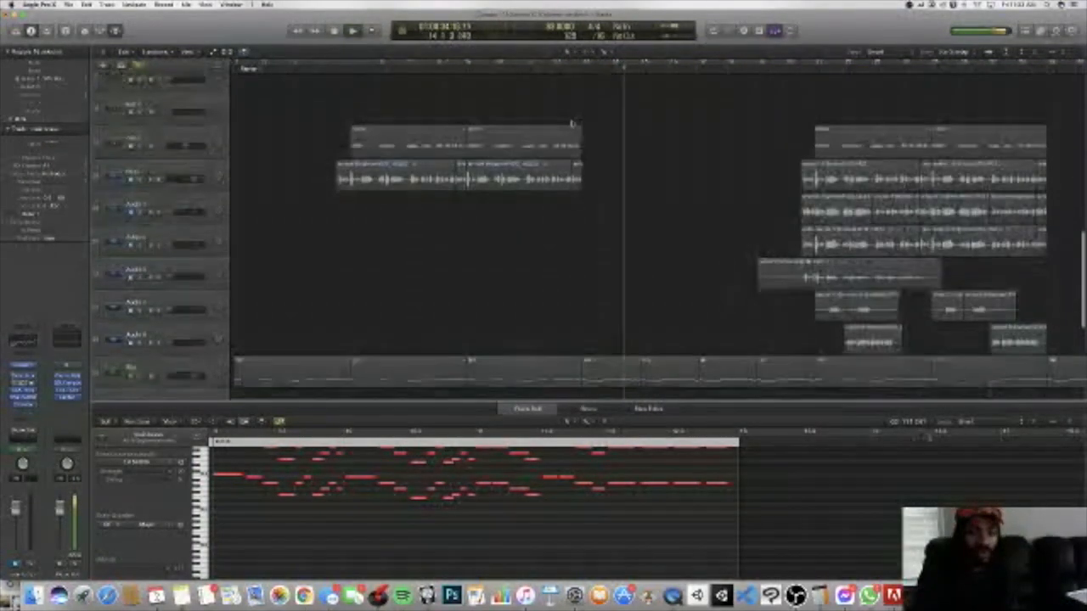
left_click(143, 143)
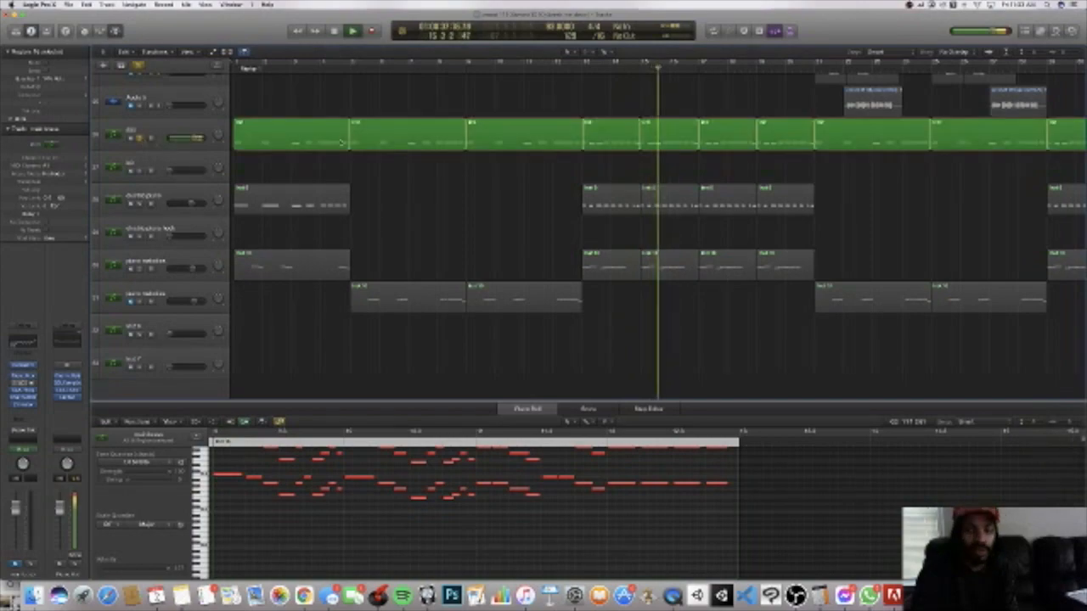
left_click(147, 202, "shift")
left_click(141, 268, "shift")
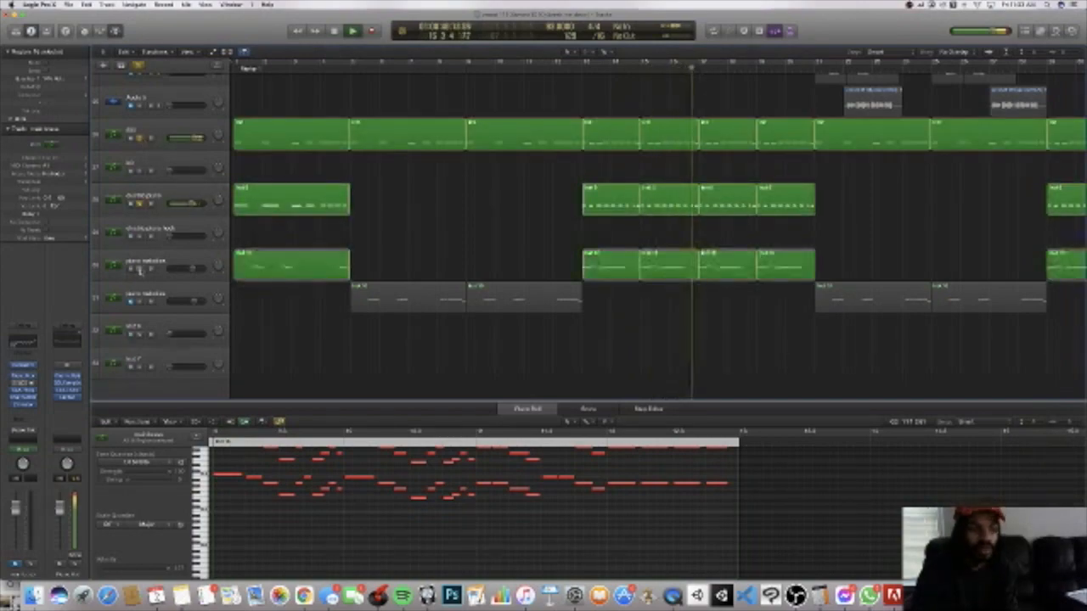
Step: Add sample track 10 to the solo group and restart the combination from bar 12
scroll(339, 141, "down", 10)
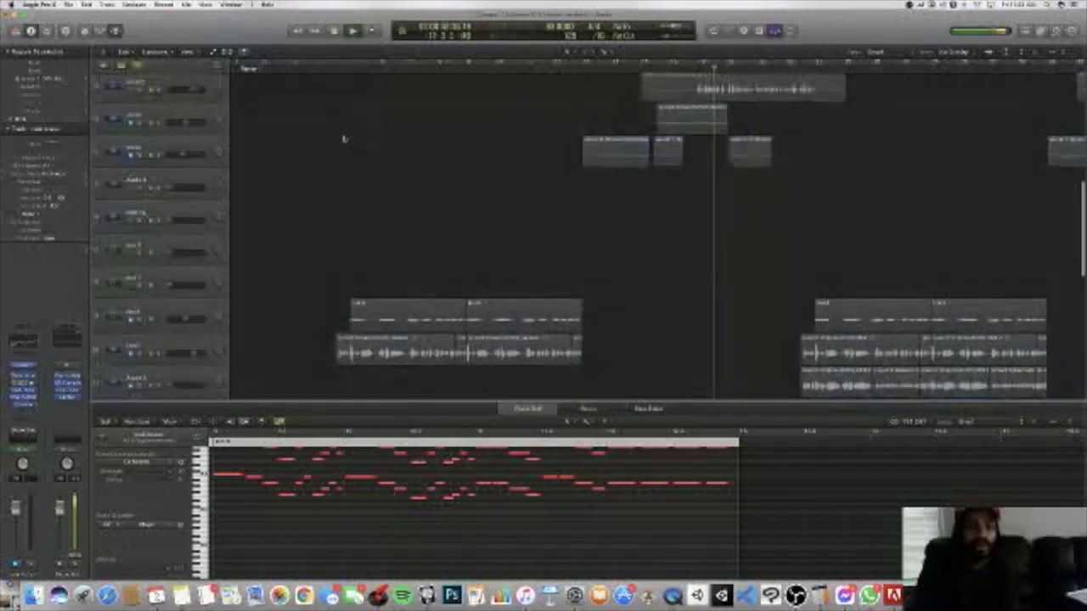
scroll(342, 138, "up", 8)
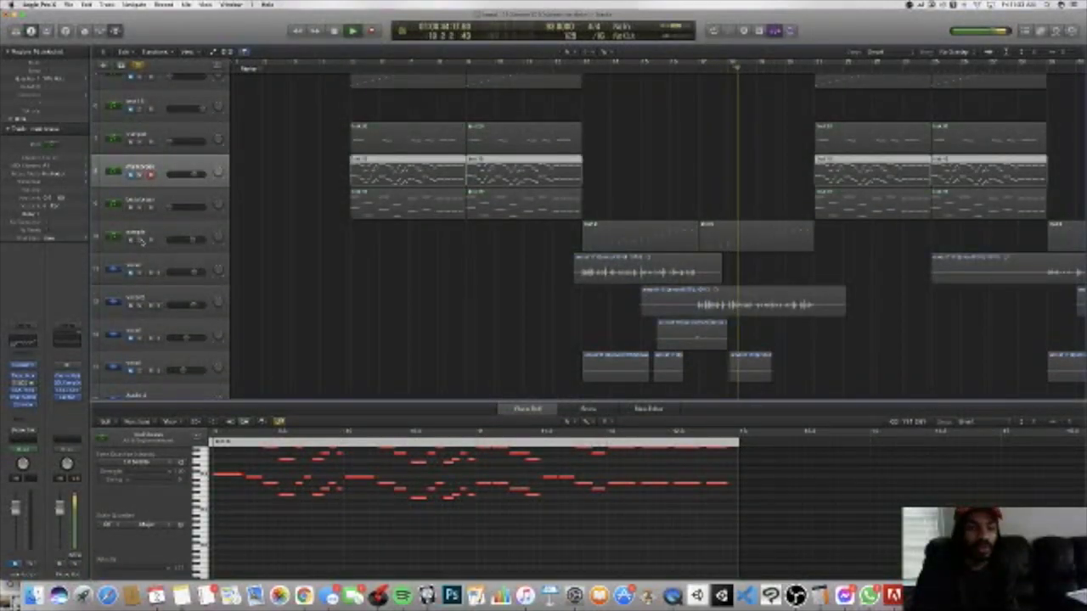
left_click(142, 240, "shift")
scroll(212, 229, "up", 5)
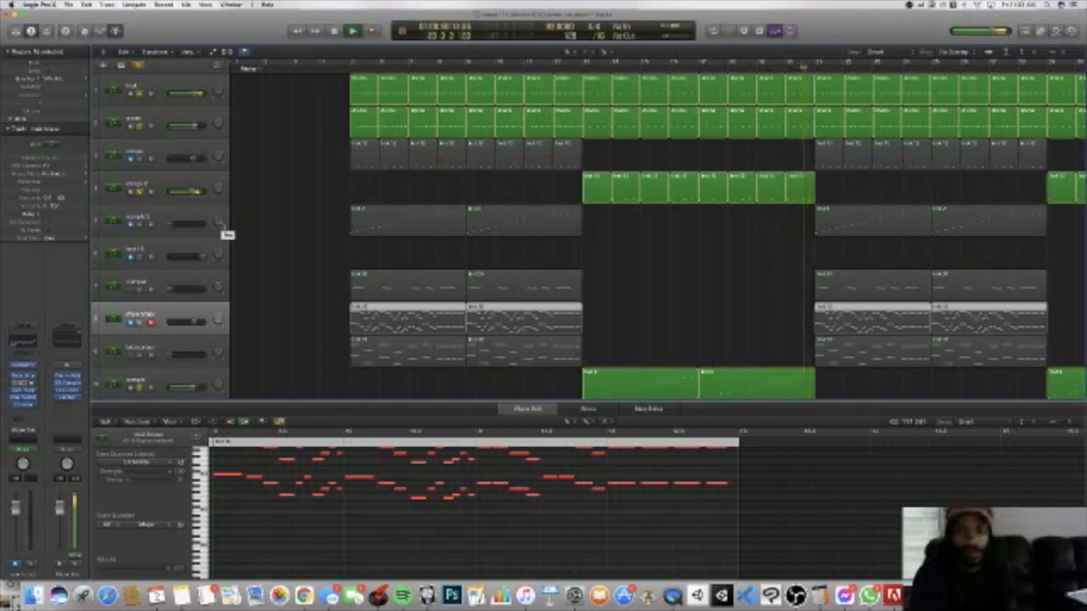
left_click(575, 66)
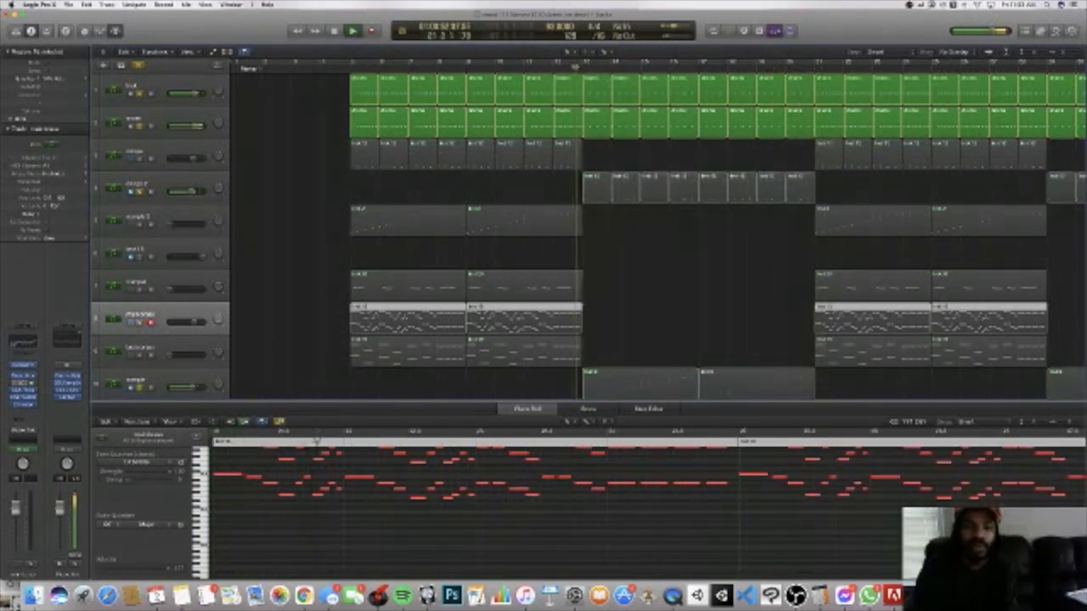
Step: Add main brass track 8 to the solo group, listen into its section, and restart playback from bar 17
scroll(561, 116, "down", 2)
scroll(561, 116, "down", 1)
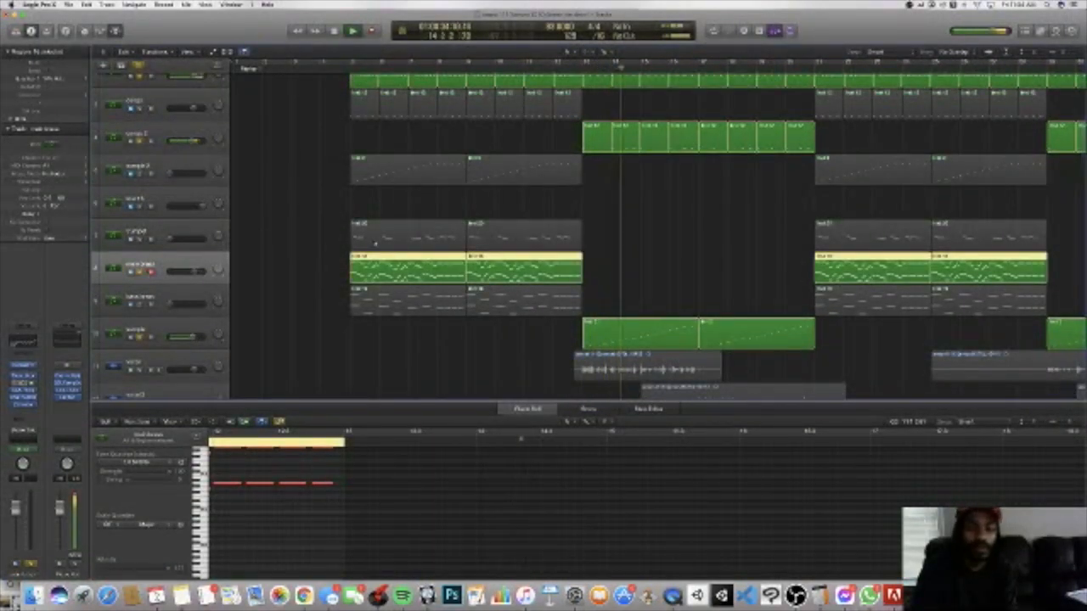
scroll(373, 243, "down", 7)
scroll(373, 243, "down", 5)
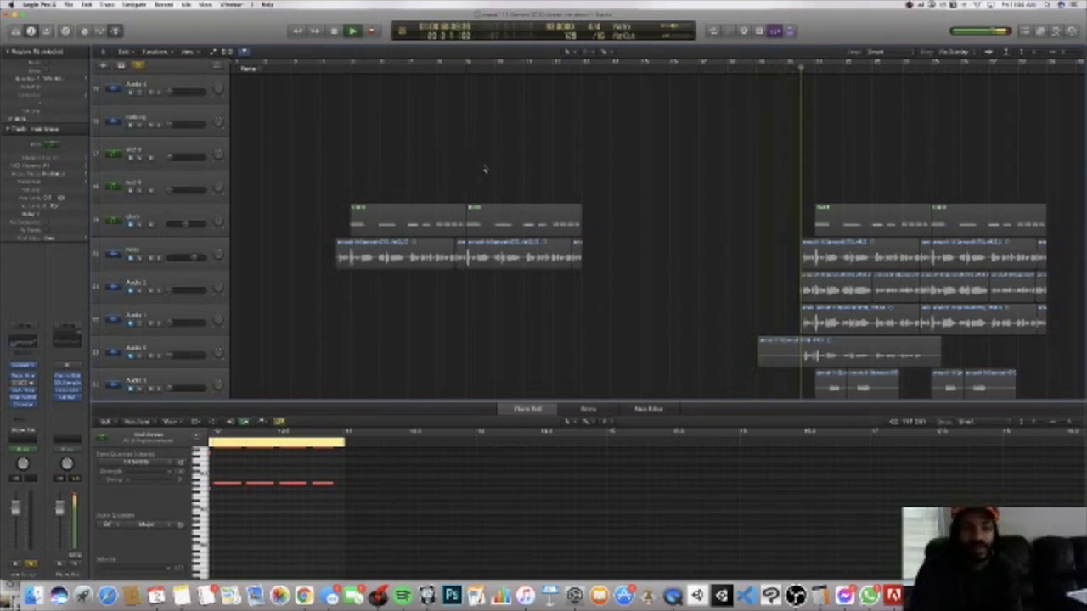
scroll(476, 170, "up", 5)
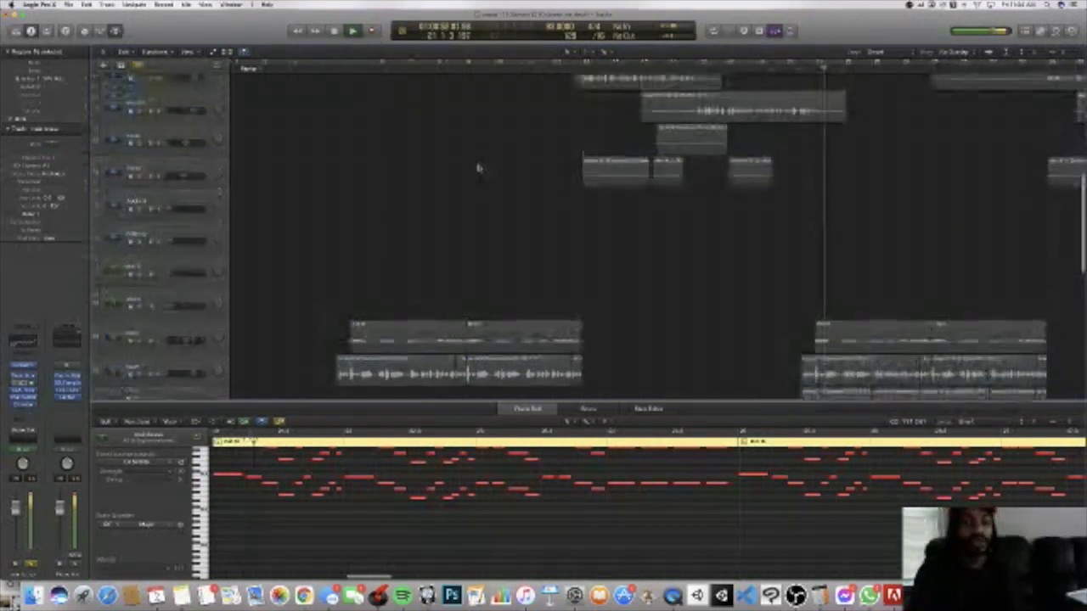
scroll(388, 164, "down", 6)
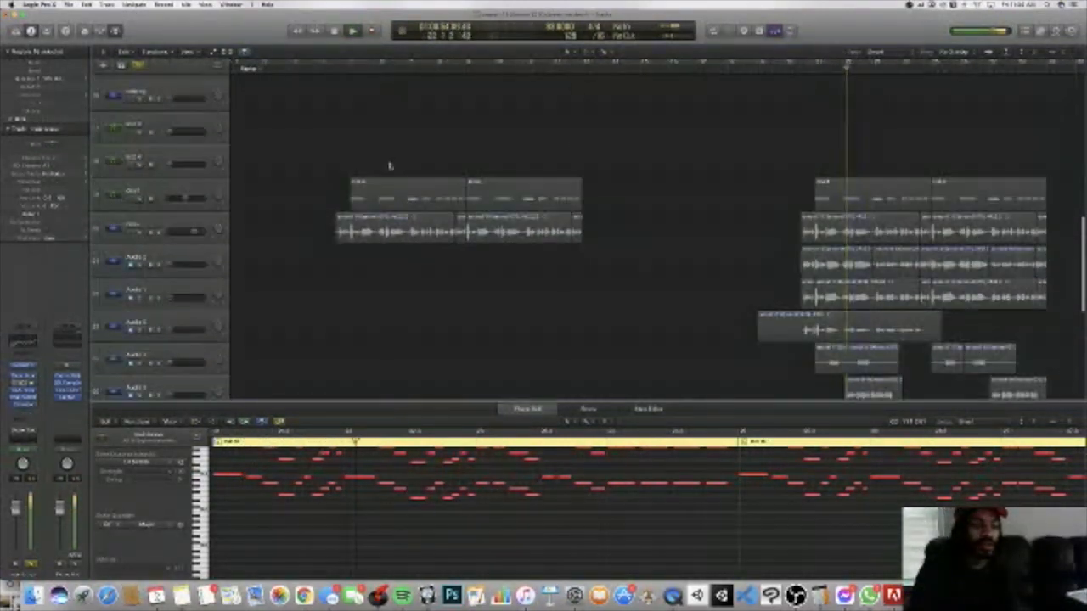
left_click(697, 66)
scroll(365, 170, "down", 12)
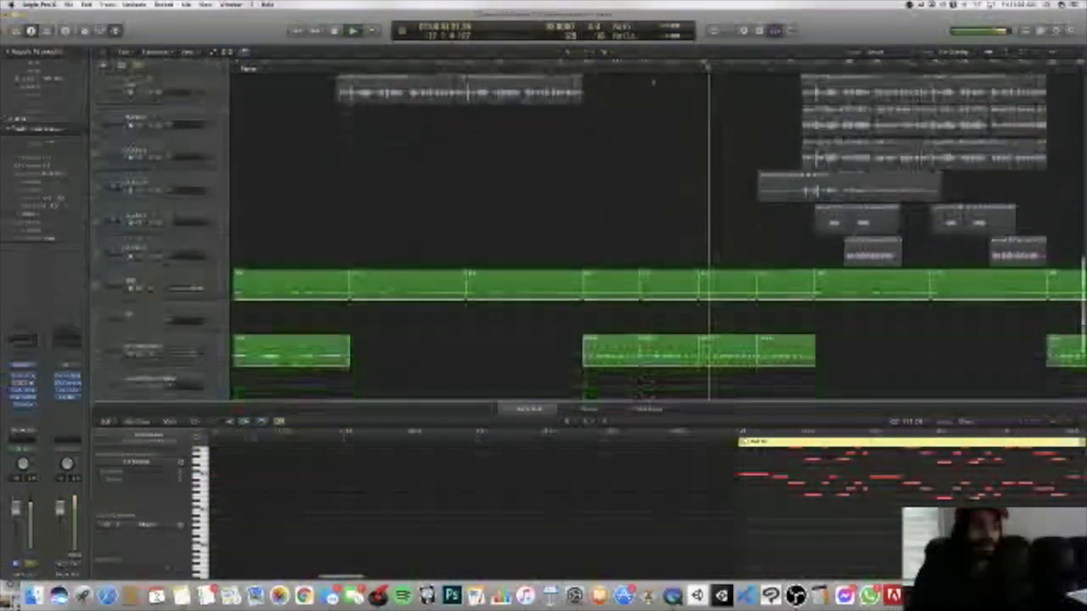
Step: Add the lower piano melodies track to the solo group during playback
scroll(332, 162, "up", 12)
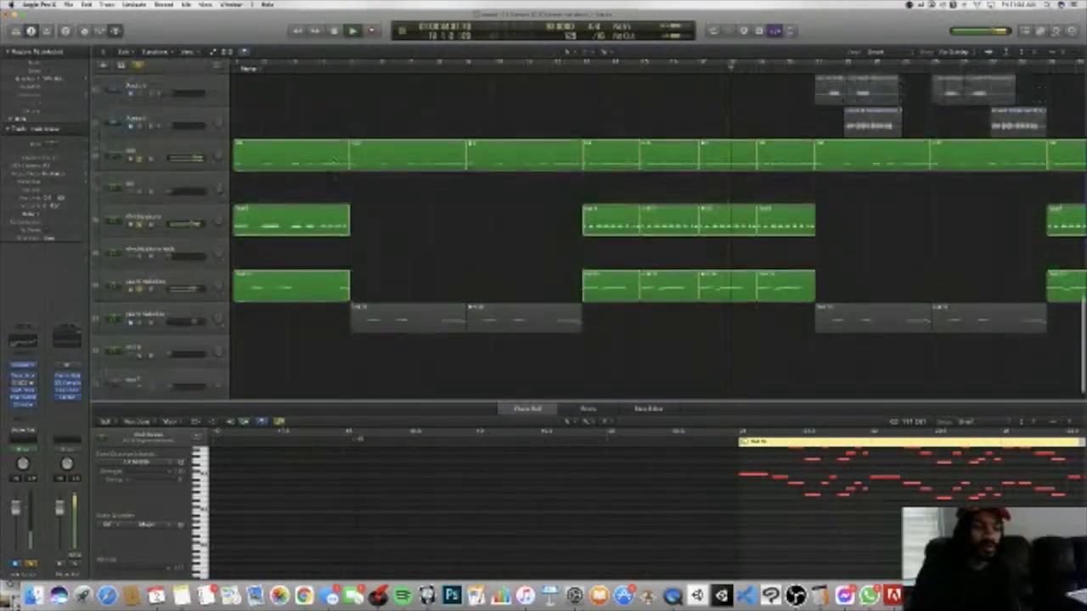
scroll(332, 156, "down", 12)
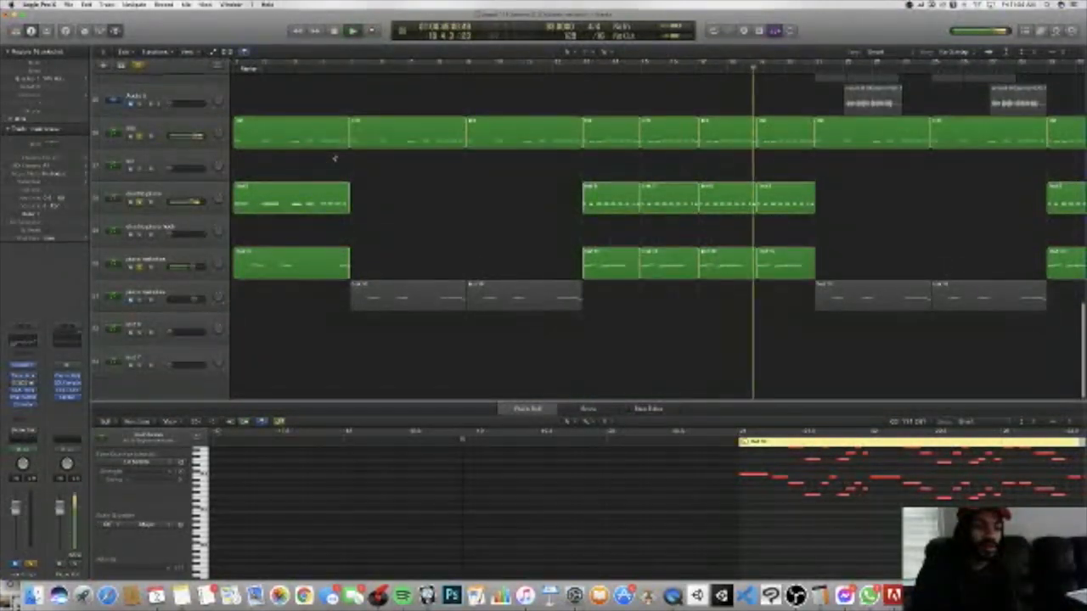
scroll(334, 158, "up", 10)
scroll(336, 158, "up", 8)
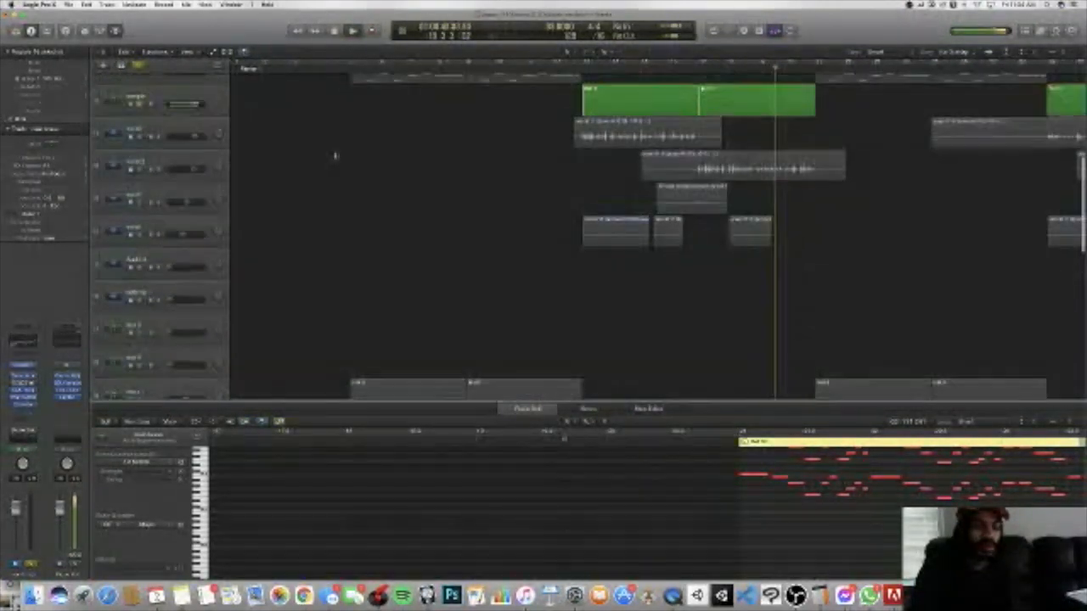
scroll(334, 156, "down", 5)
left_click(141, 322)
Step: Add instrument track 19 to the solo group and listen to it with the main brass, 808 and lower piano melodies
scroll(143, 321, "up", 8)
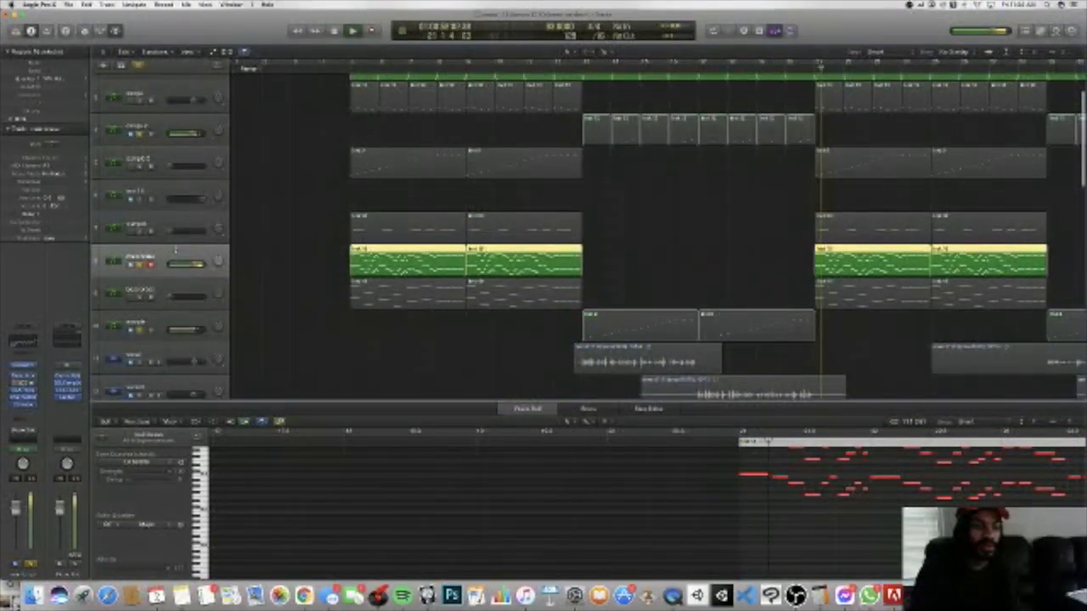
scroll(194, 250, "up", 3)
scroll(273, 262, "down", 3)
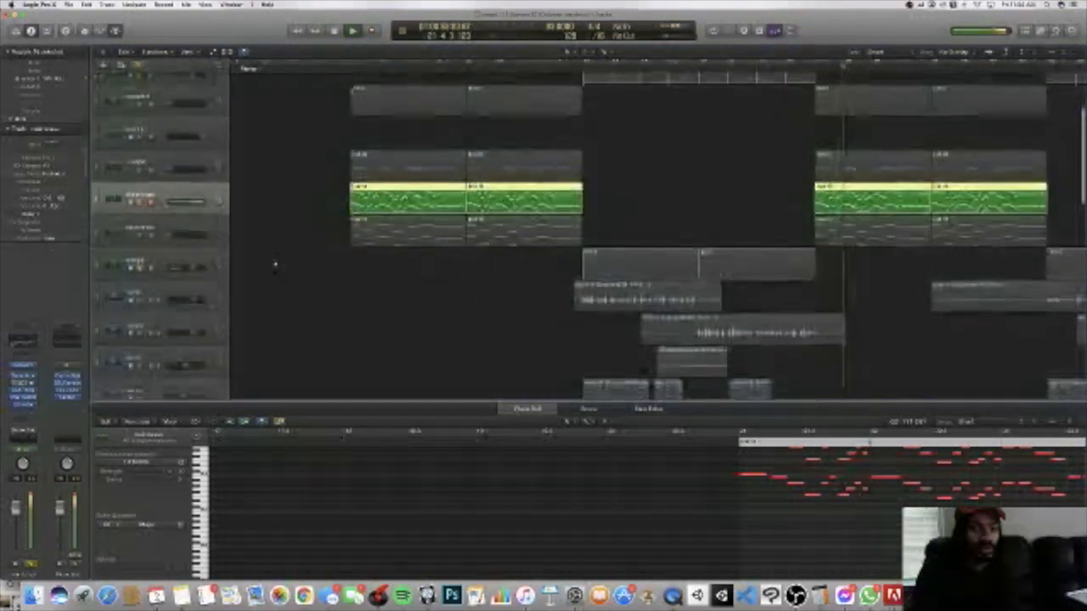
scroll(271, 260, "up", 3)
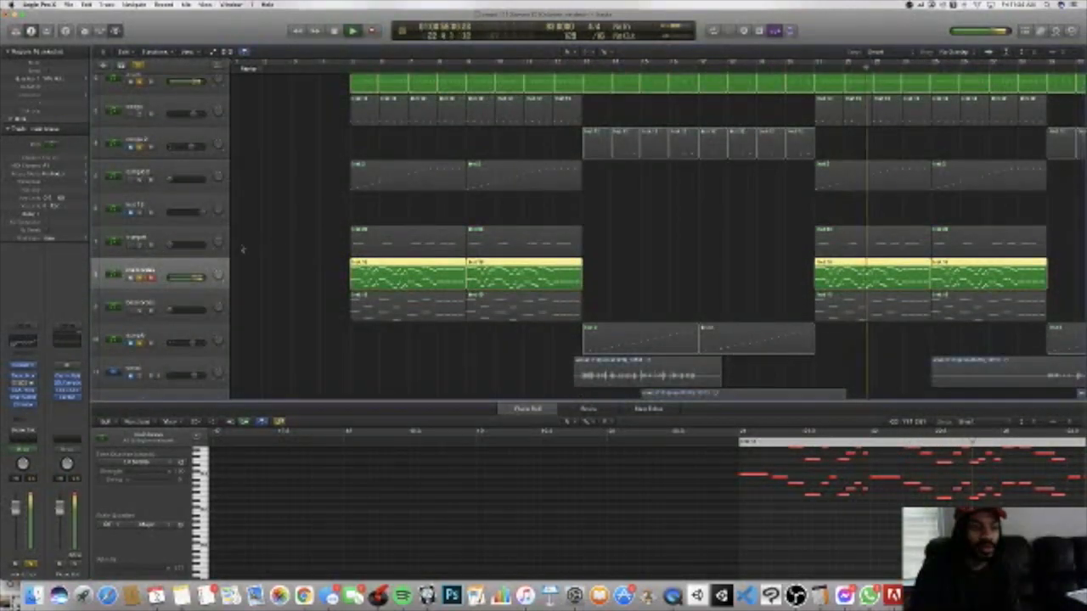
scroll(280, 244, "up", 3)
scroll(280, 246, "down", 12)
scroll(280, 246, "up", 10)
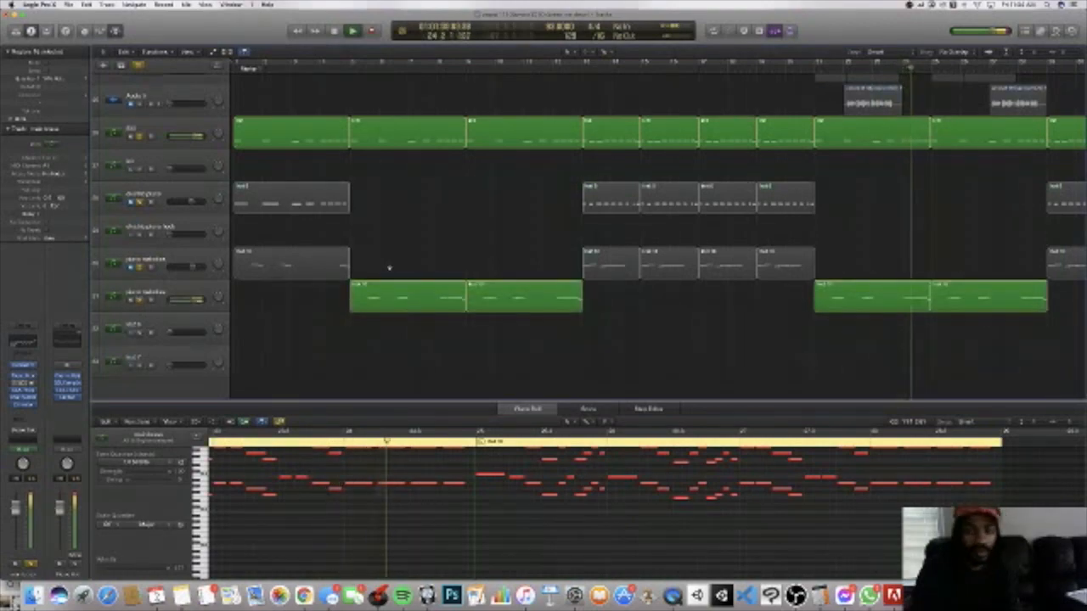
scroll(389, 270, "up", 1)
scroll(389, 269, "up", 2)
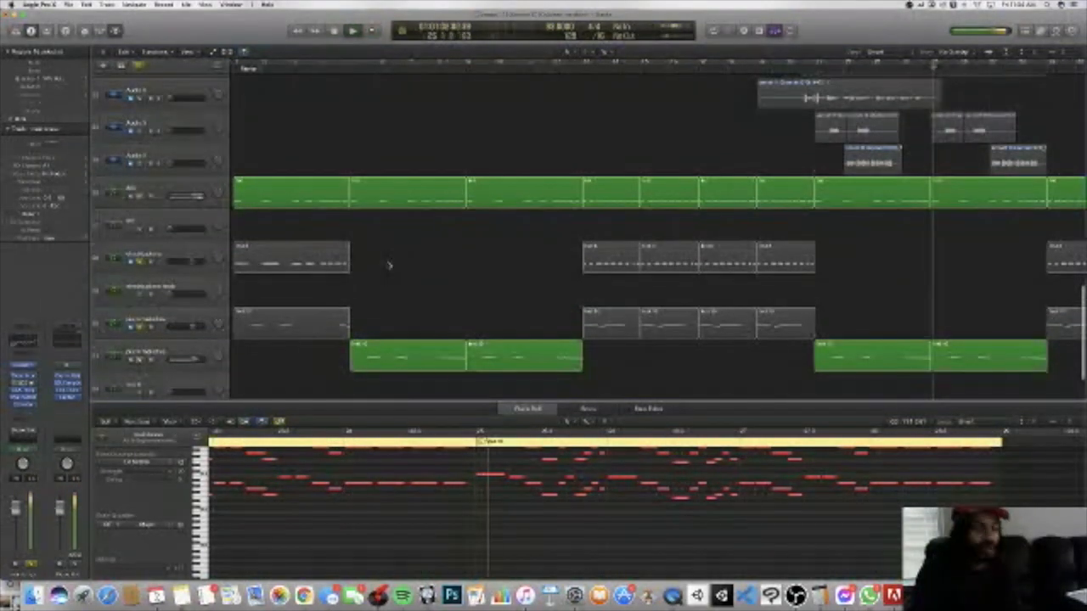
scroll(388, 265, "up", 7)
scroll(389, 262, "up", 1)
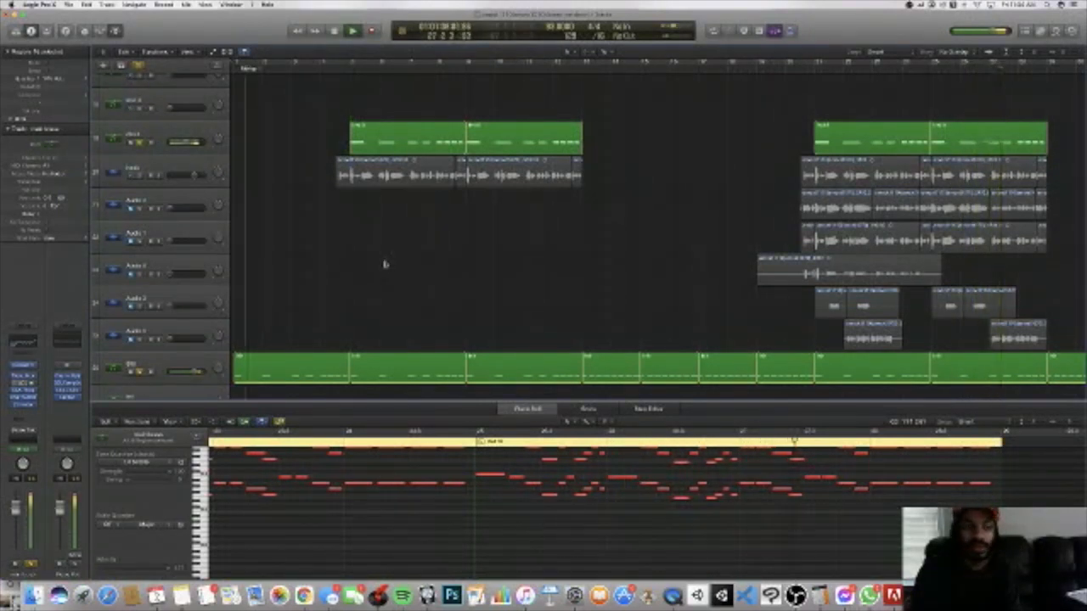
Step: Clear all track solos, mute instrument track 19 and the vocal audio track below it, and stop playback
left_click(140, 68)
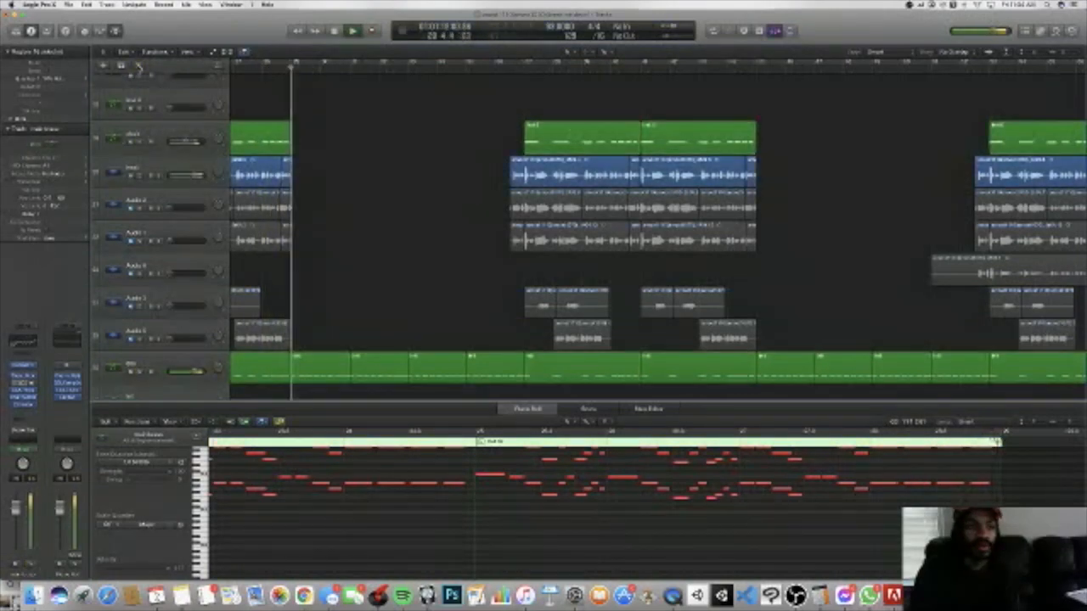
left_click(131, 142)
left_click(131, 175)
key("space")
Step: Look over the unsoloed arrangement from its opening piano and 808 regions through to the closing brass section
scroll(310, 160, "left", 4)
scroll(311, 160, "left", 3)
scroll(310, 161, "right", 1)
scroll(311, 162, "down", 5)
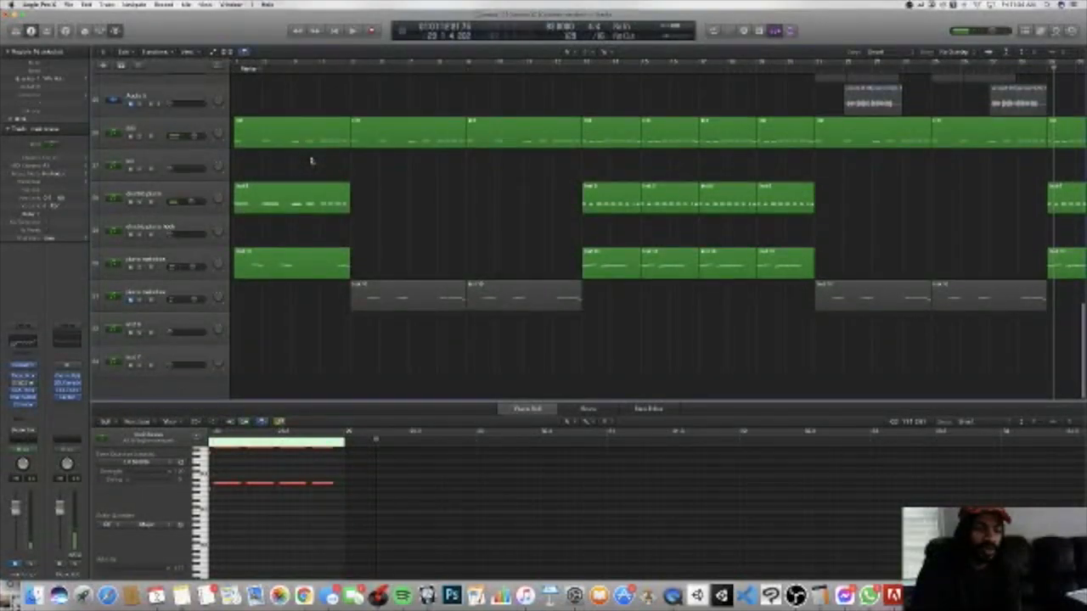
scroll(311, 161, "up", 6)
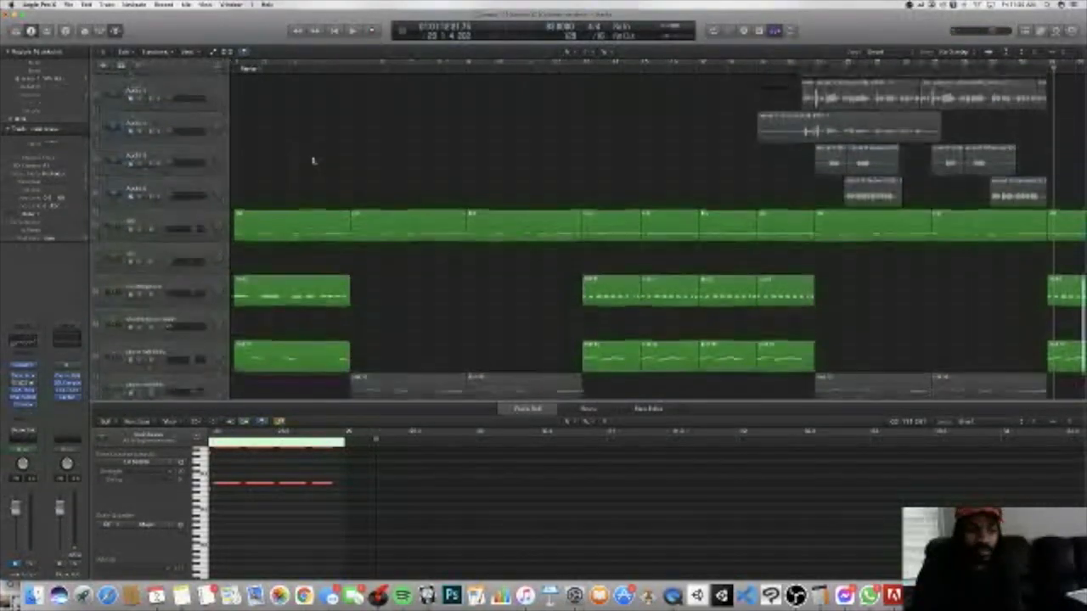
scroll(314, 162, "down", 5)
scroll(315, 162, "left", 2)
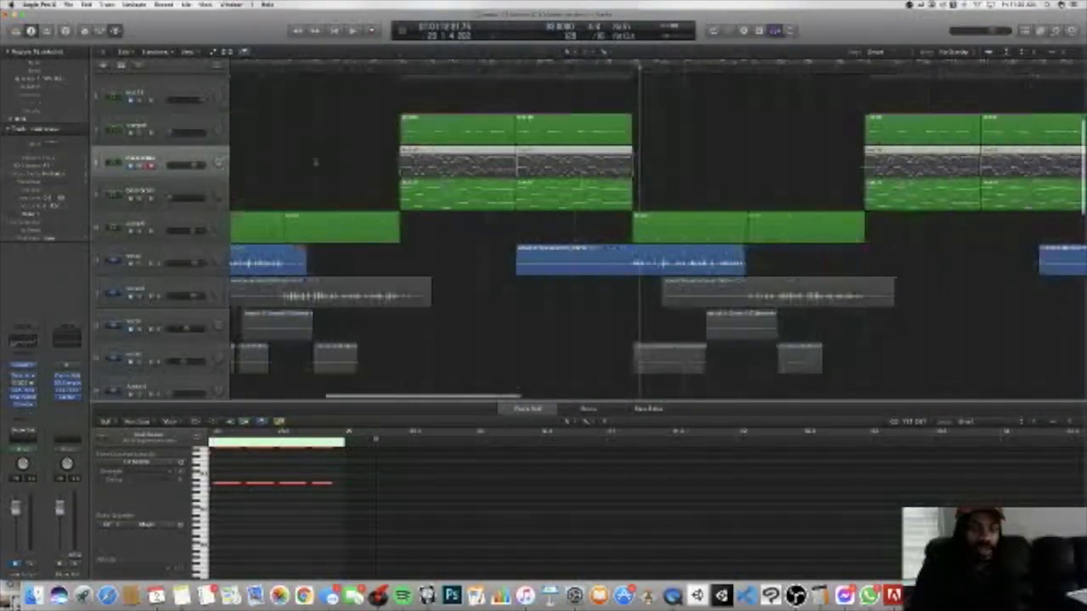
scroll(314, 161, "right", 4)
scroll(314, 162, "right", 5)
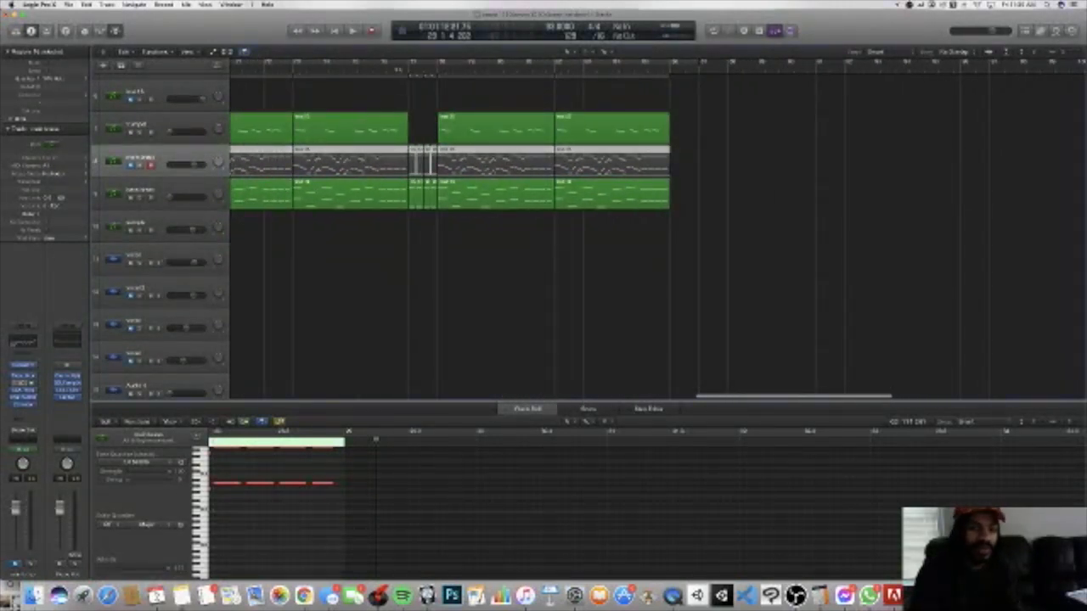
Step: Play the ending from bar 76 and follow the brass and sample regions after the drums drop out
left_click(398, 70)
scroll(423, 146, "up", 5)
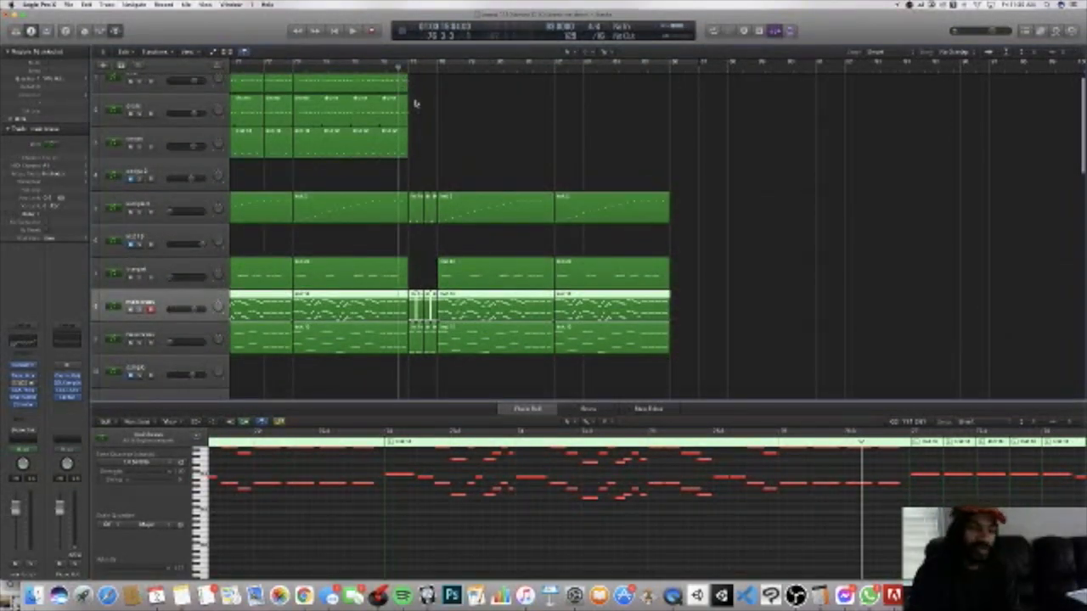
key("space")
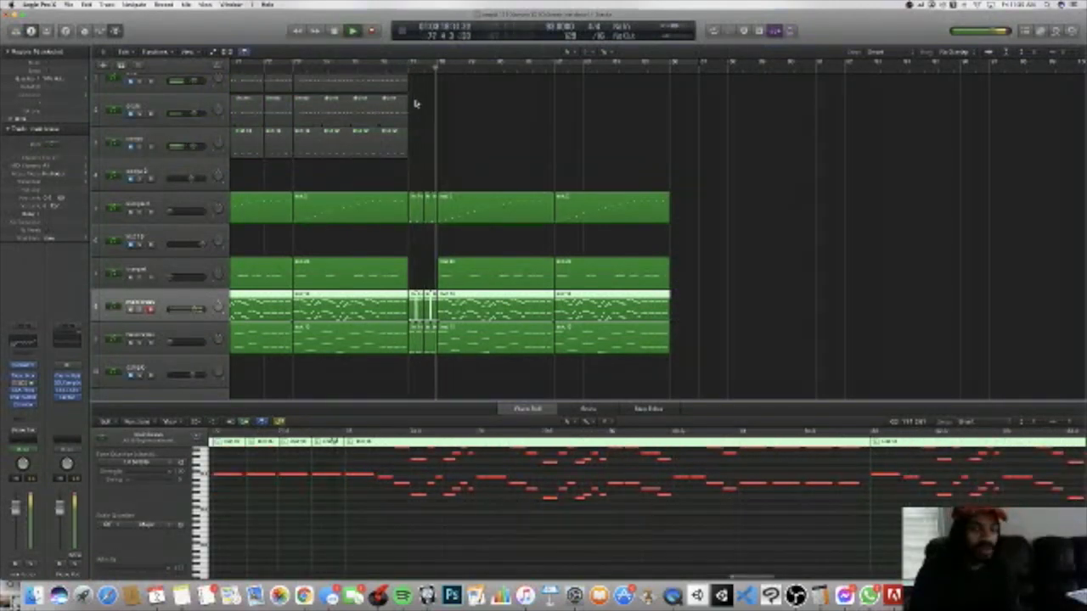
scroll(417, 106, "down", 3)
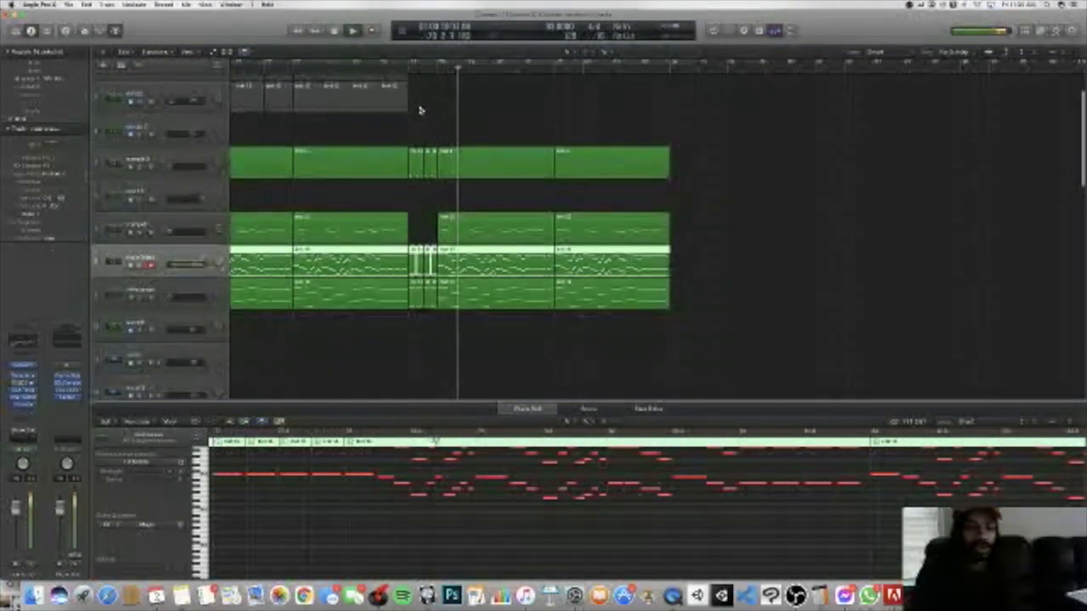
scroll(420, 109, "left", 5)
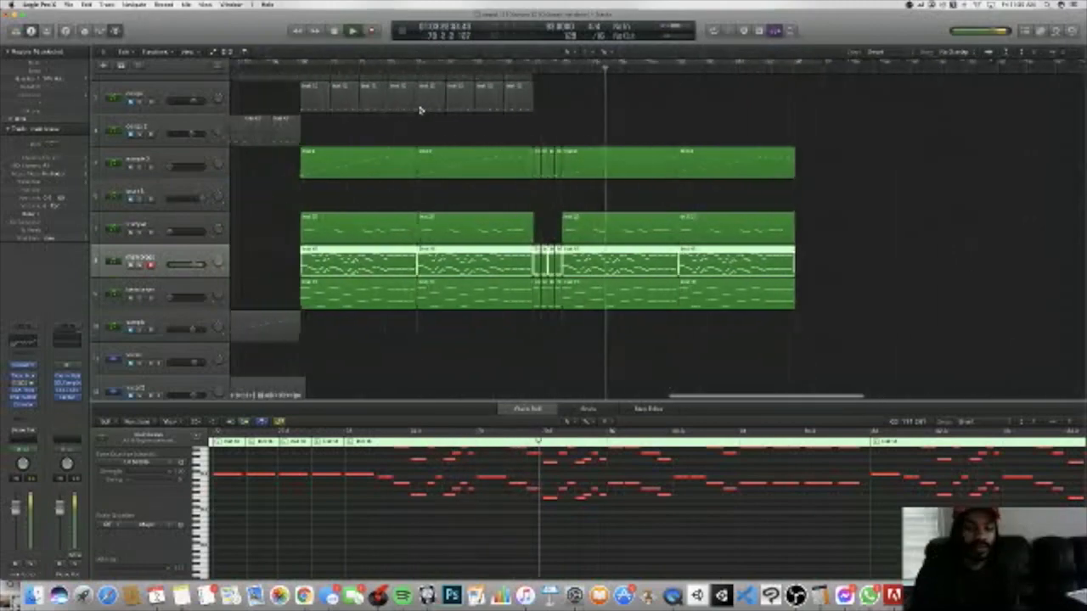
scroll(420, 110, "up", 3)
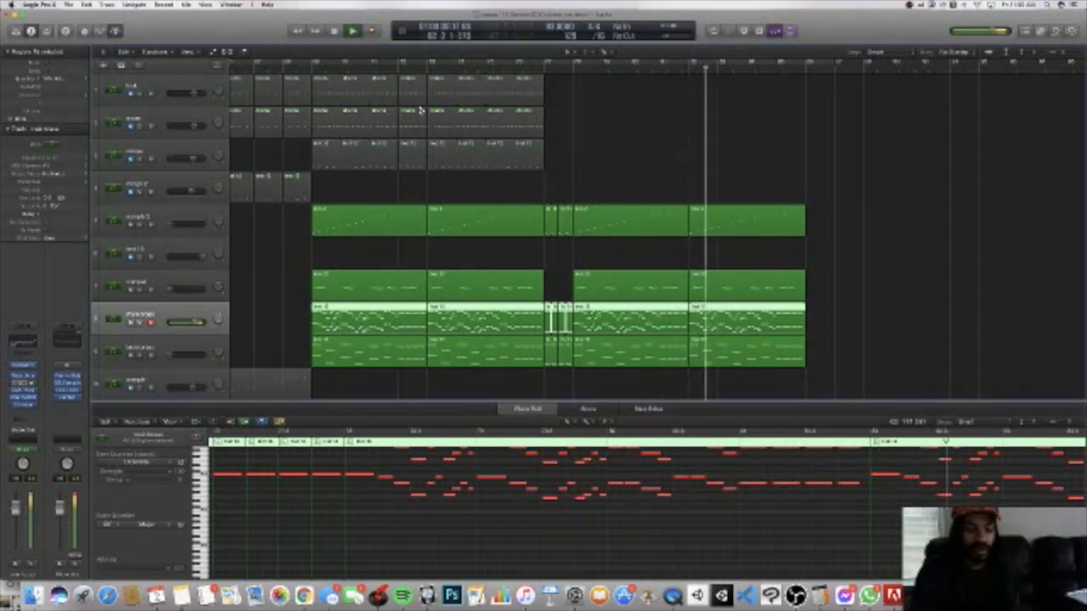
scroll(419, 110, "right", 10)
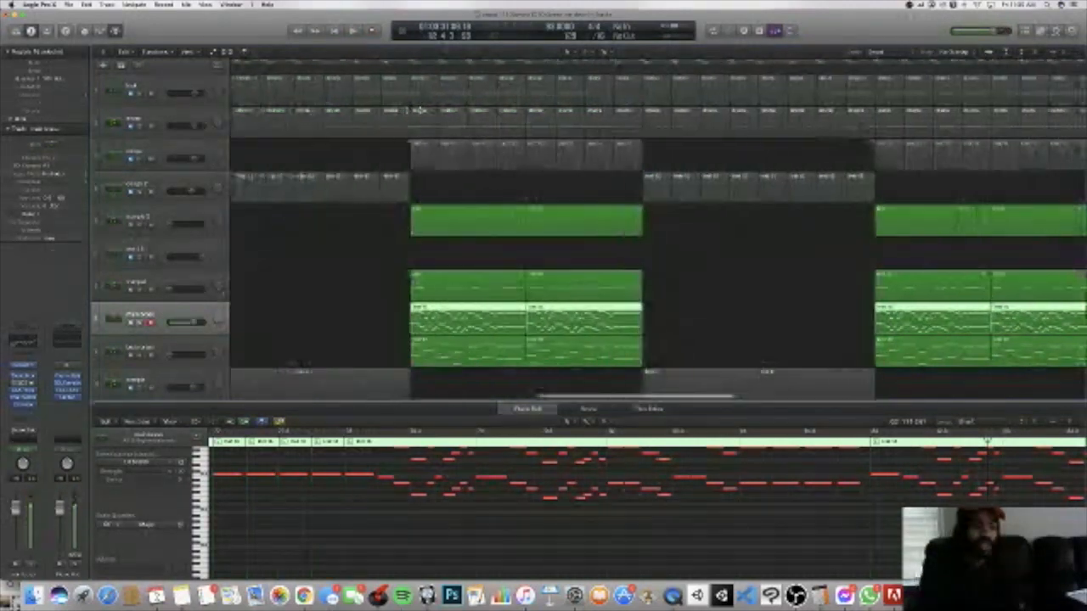
Step: Look over the drum, brass, sample and vocal regions across the middle of the arrangement
scroll(419, 110, "down", 5)
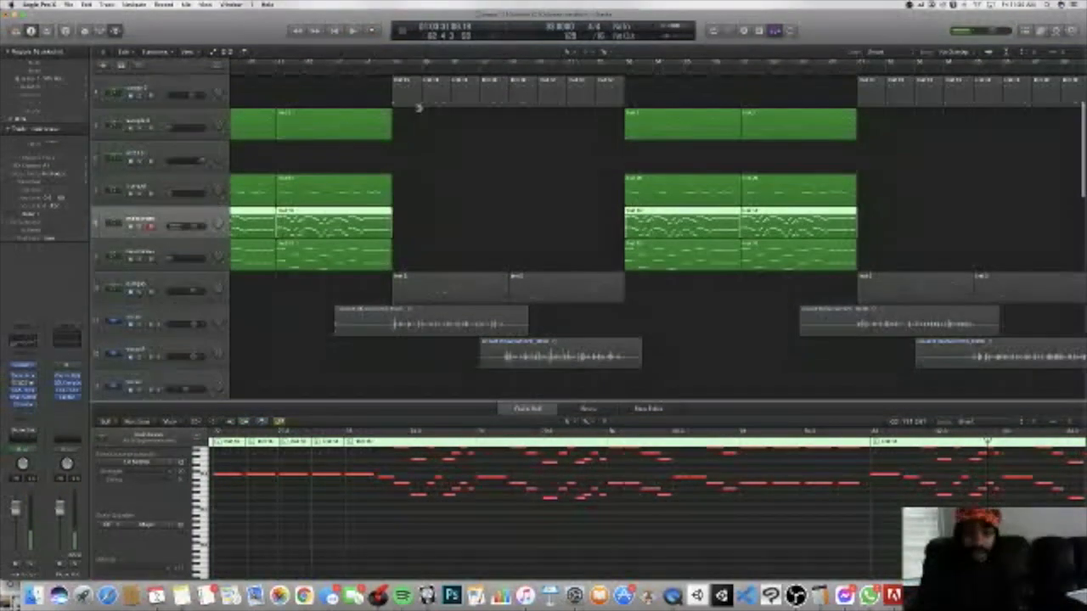
scroll(420, 109, "down", 3)
scroll(419, 110, "up", 1)
scroll(420, 110, "left", 5)
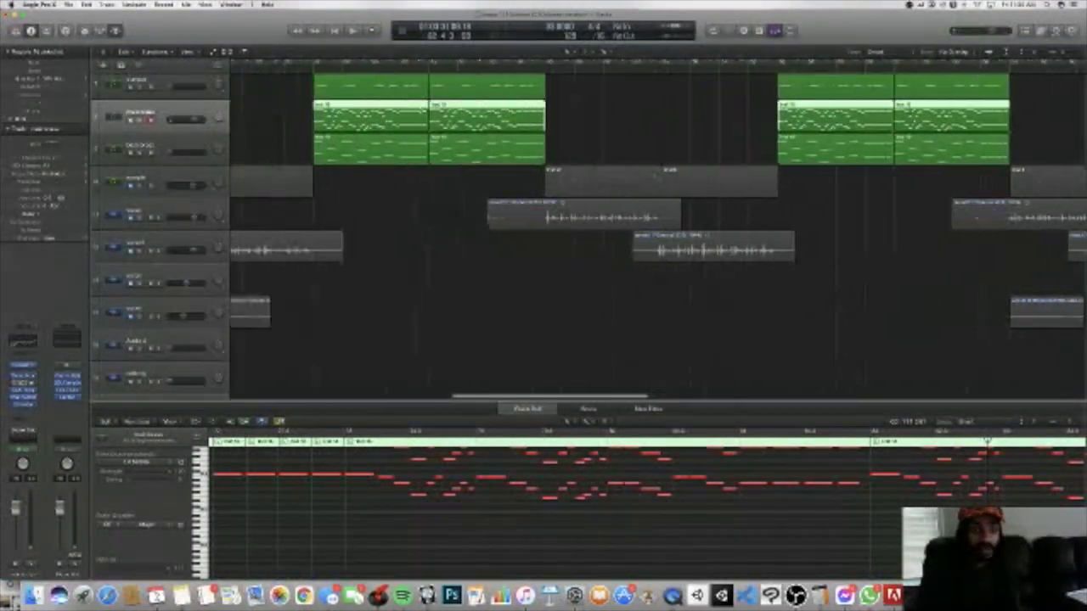
scroll(421, 111, "up", 3)
scroll(419, 110, "up", 3)
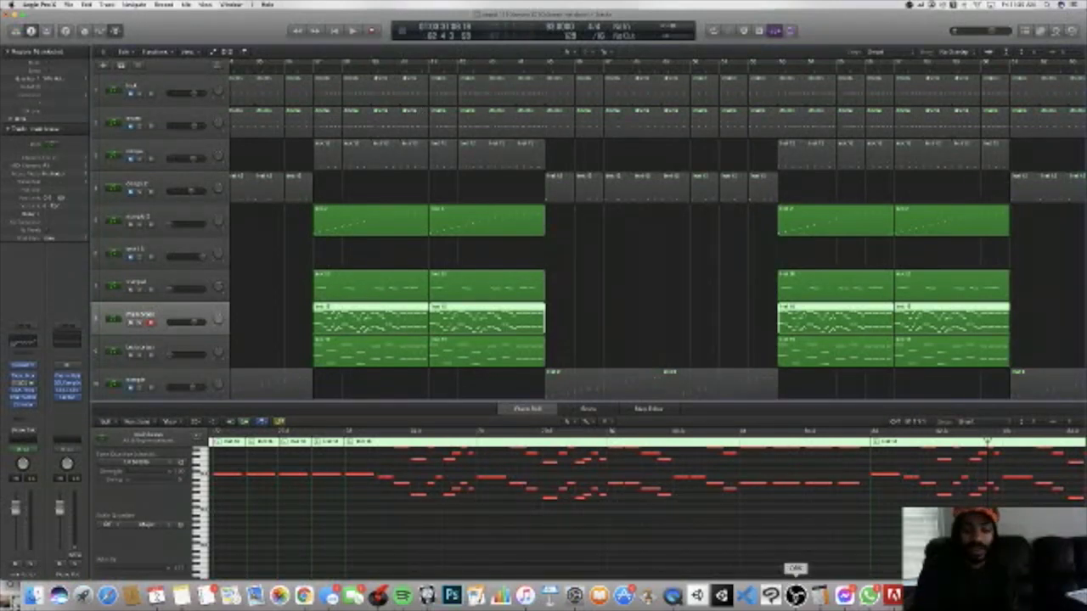
Step: Switch to OBS to check the recording setup, then return to the Logic Pro arrangement and clear the region selection
left_click(795, 594)
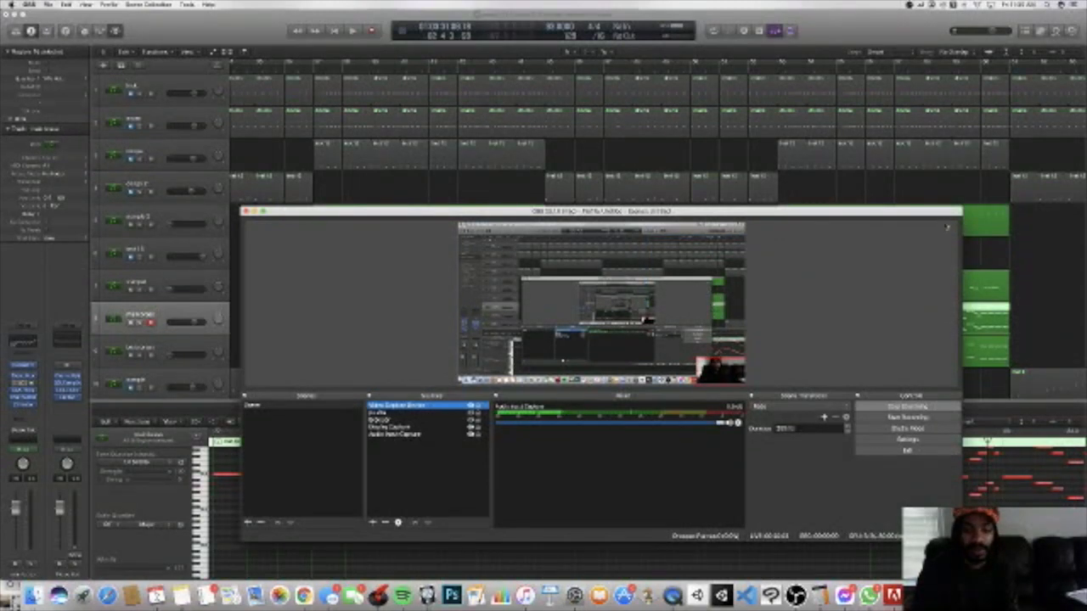
left_click(1038, 227)
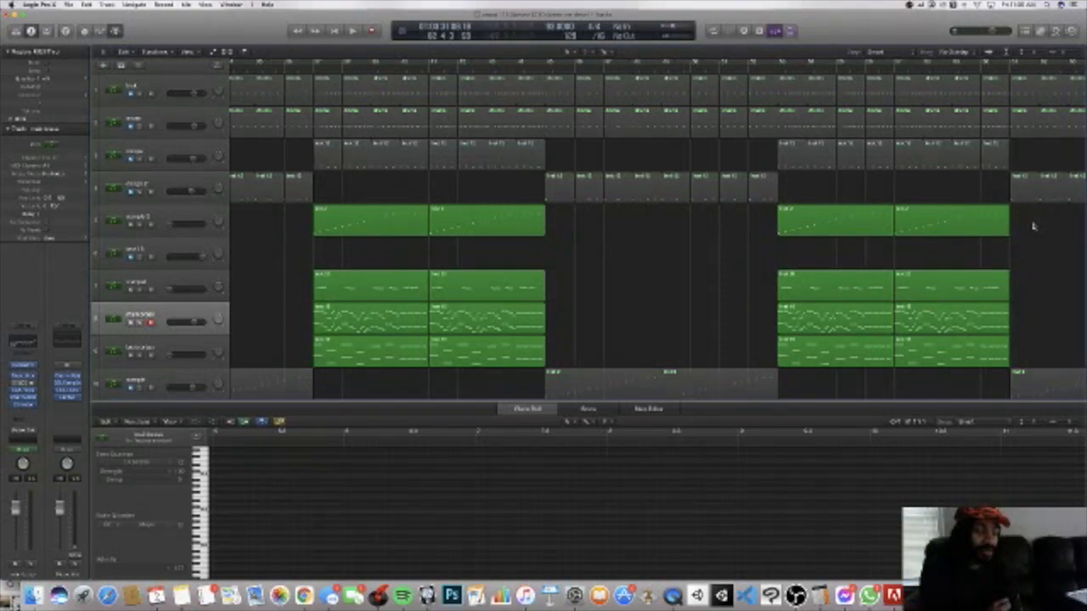
Step: Look over the opening bars from the drum and brass tracks through the vocals to the 808 and piano melodies
scroll(1035, 226, "left", 5)
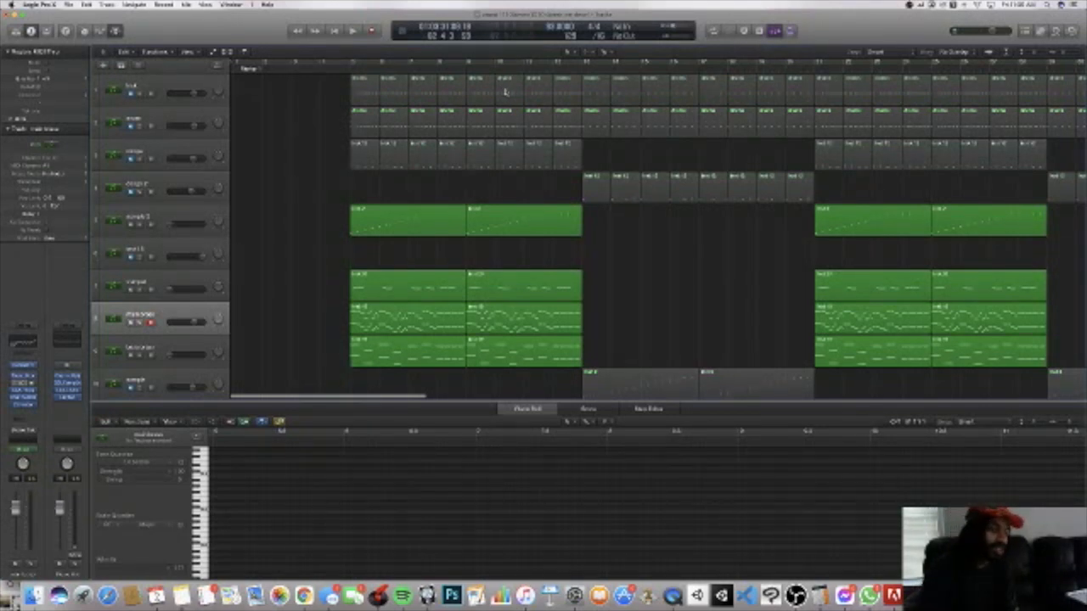
scroll(505, 90, "down", 10)
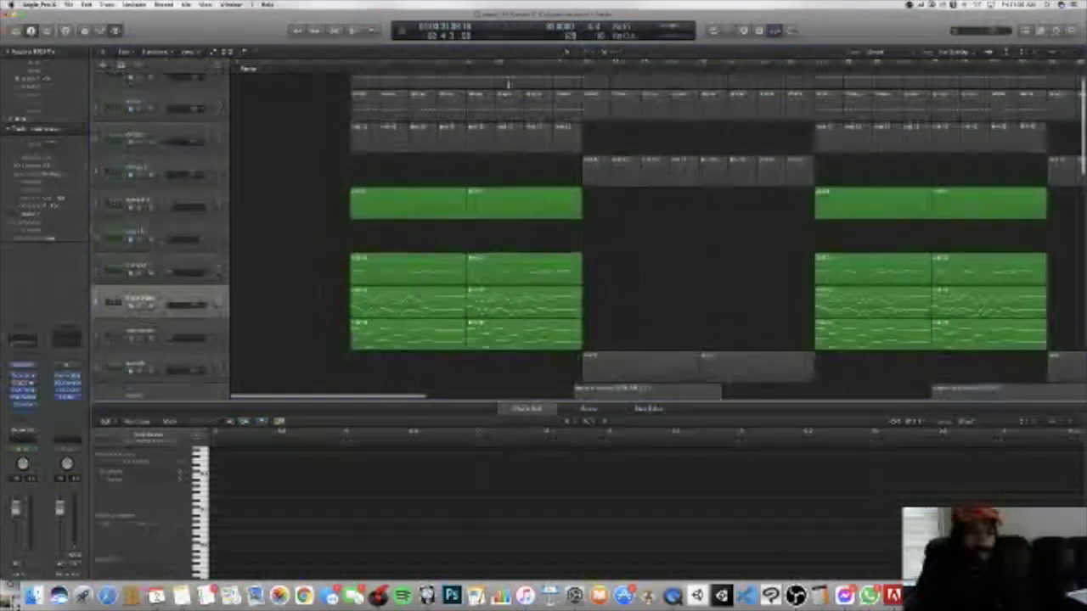
scroll(508, 85, "up", 4)
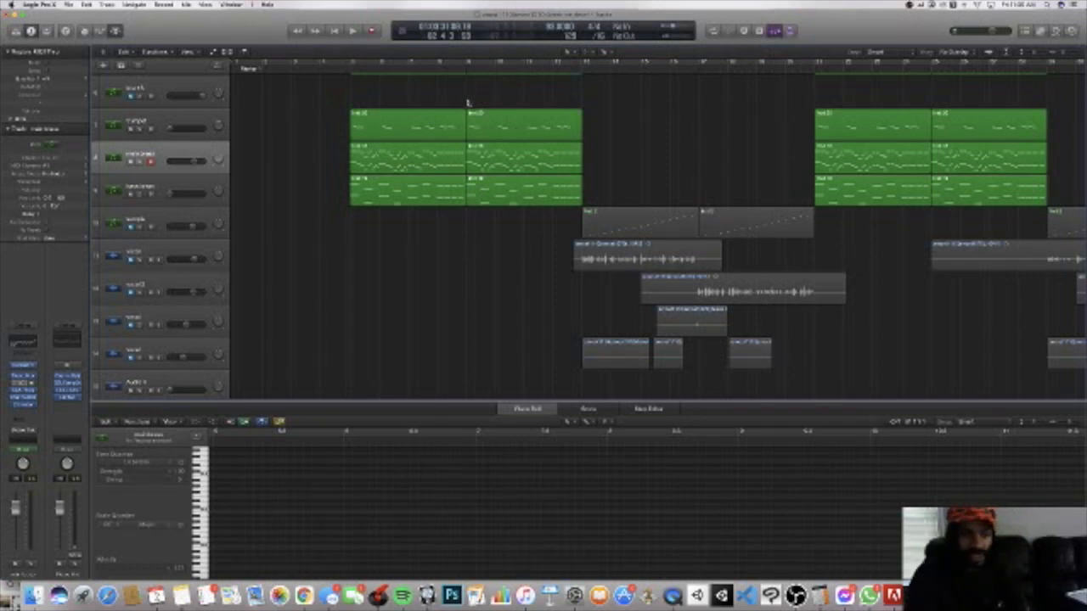
scroll(476, 101, "up", 5)
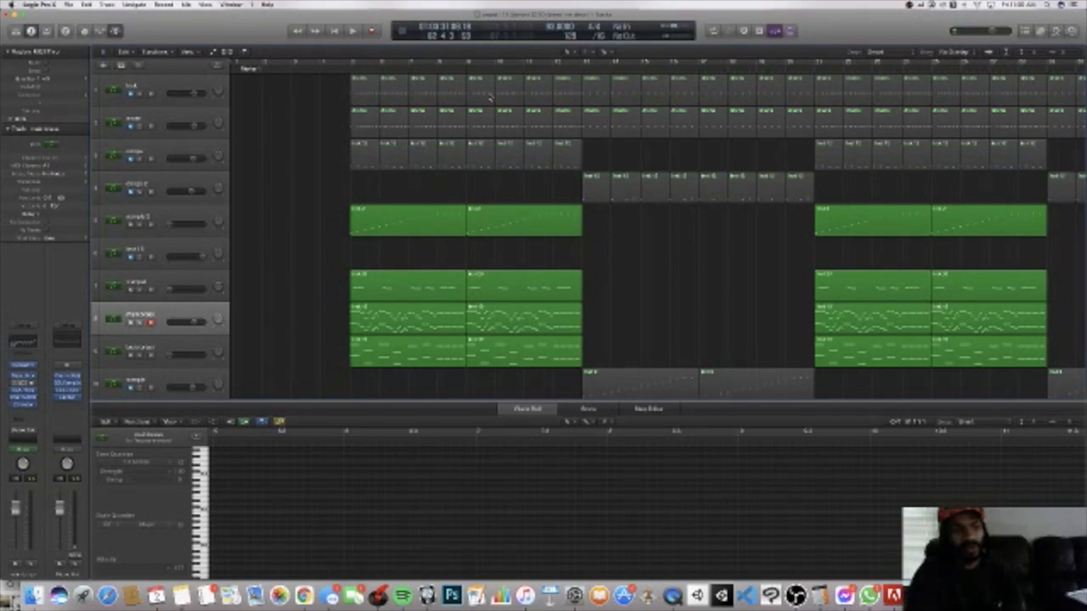
scroll(490, 98, "down", 10)
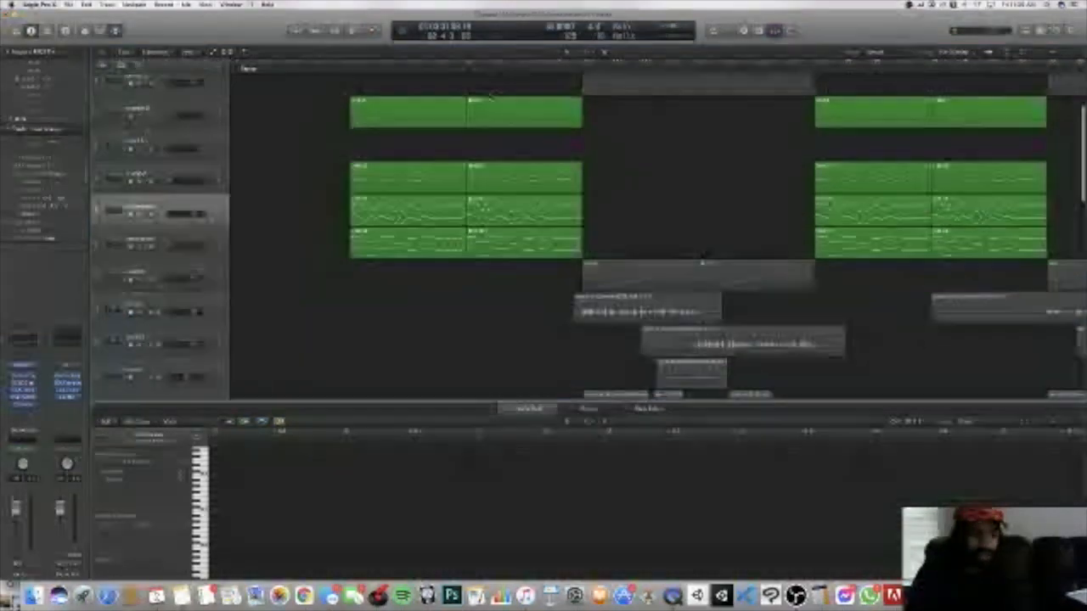
scroll(490, 98, "down", 8)
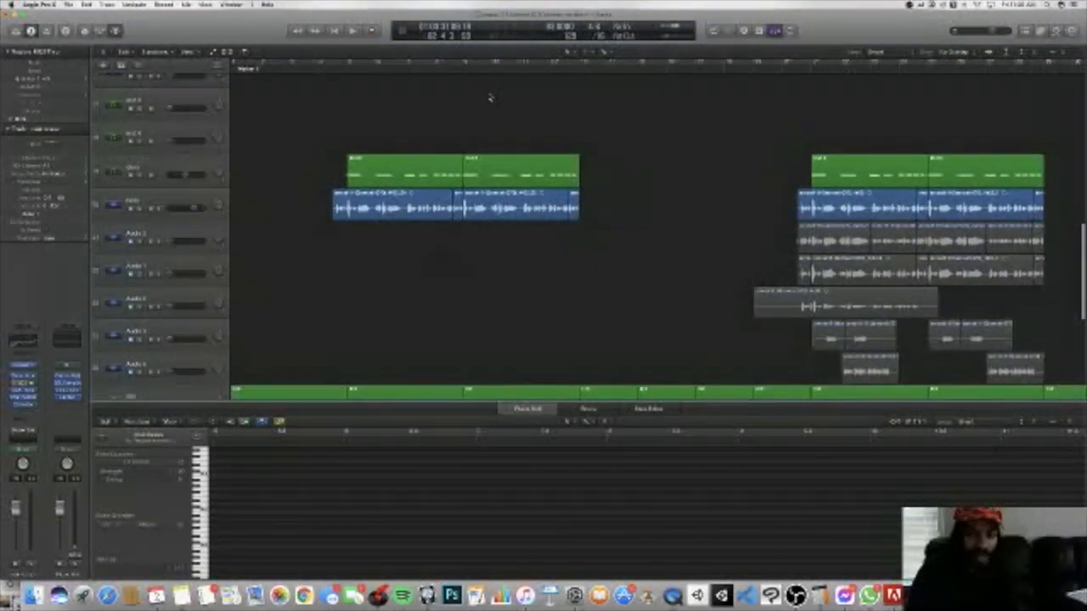
scroll(490, 98, "down", 1)
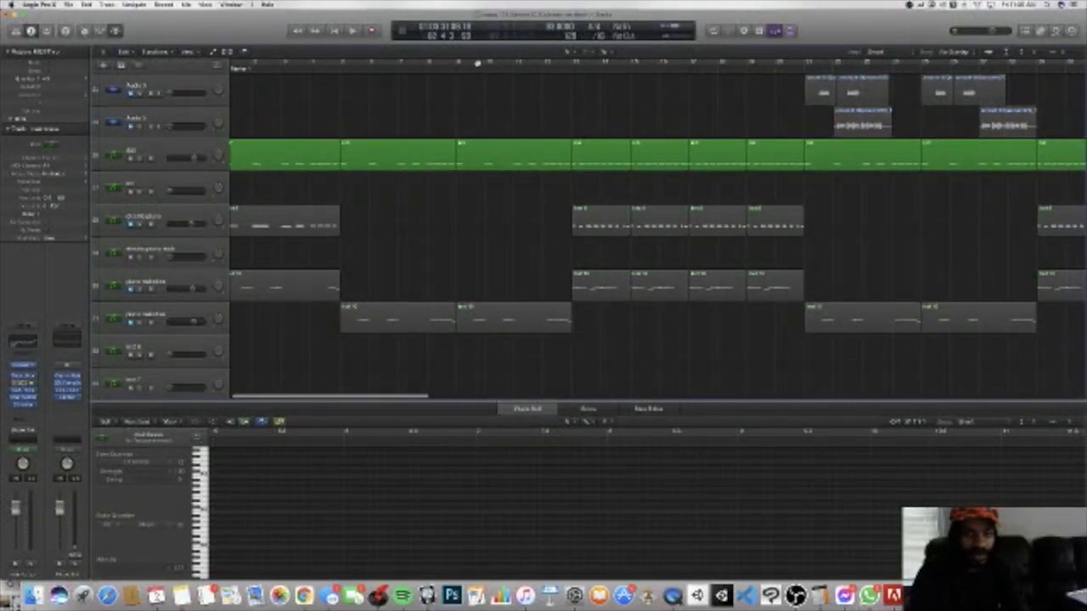
Step: Turn on cycle mode and return the playhead to the very start of the project
left_click(478, 63)
scroll(476, 91, "up", 5)
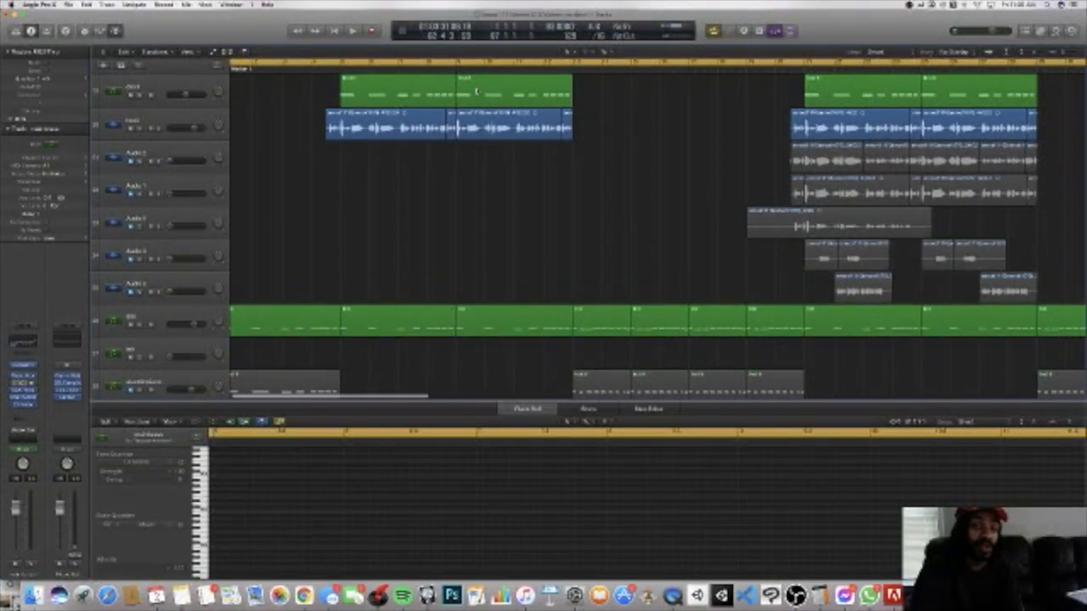
scroll(477, 91, "up", 10)
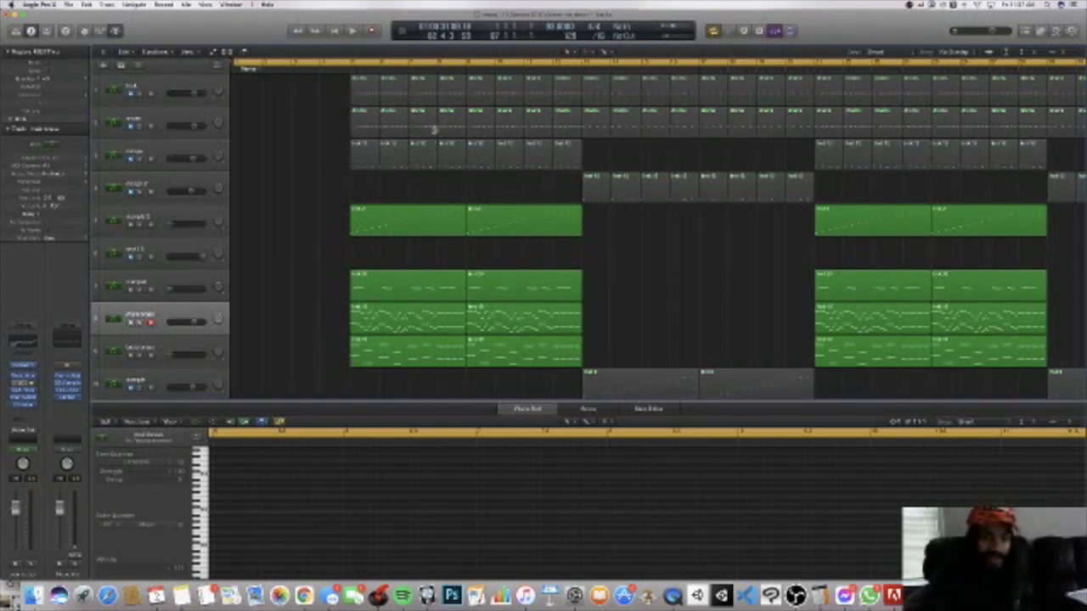
left_click(238, 68)
left_click_drag(238, 69, 233, 69)
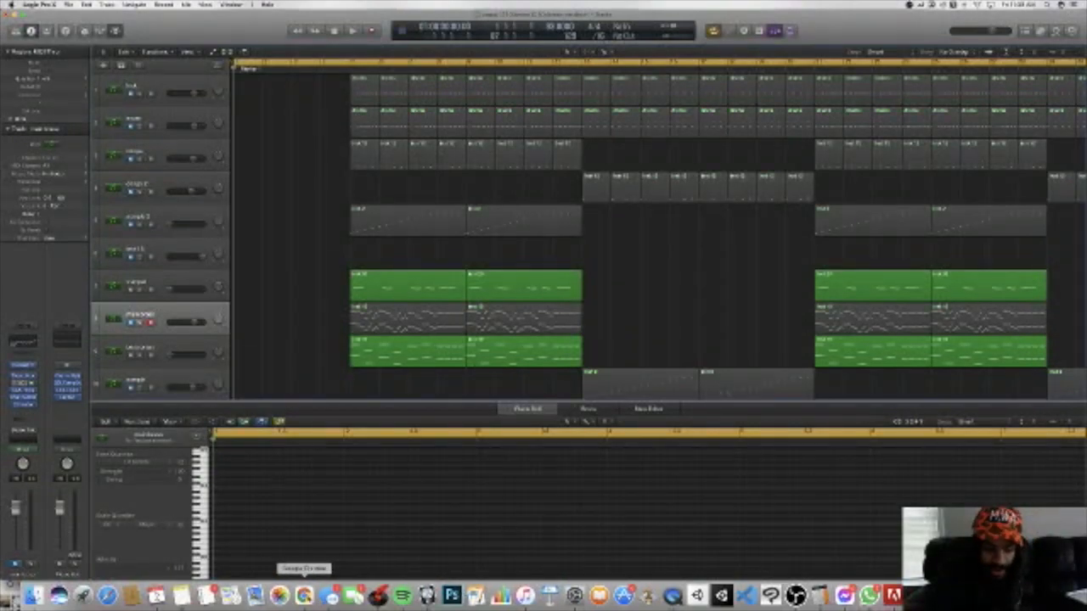
Step: Switch to Google Chrome to check the live Twitch stream and its chat
left_click(305, 595)
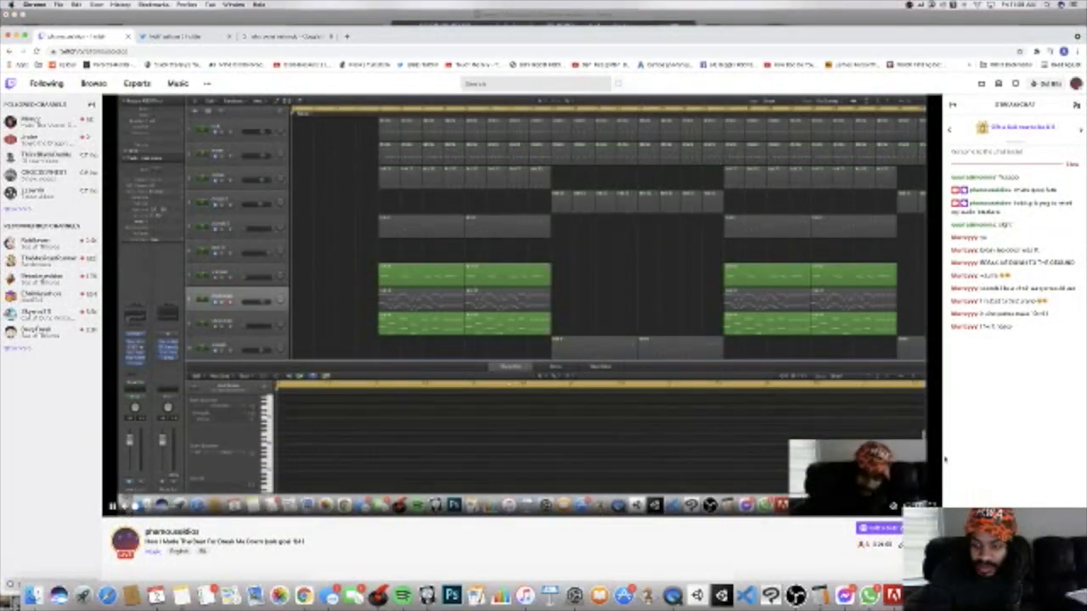